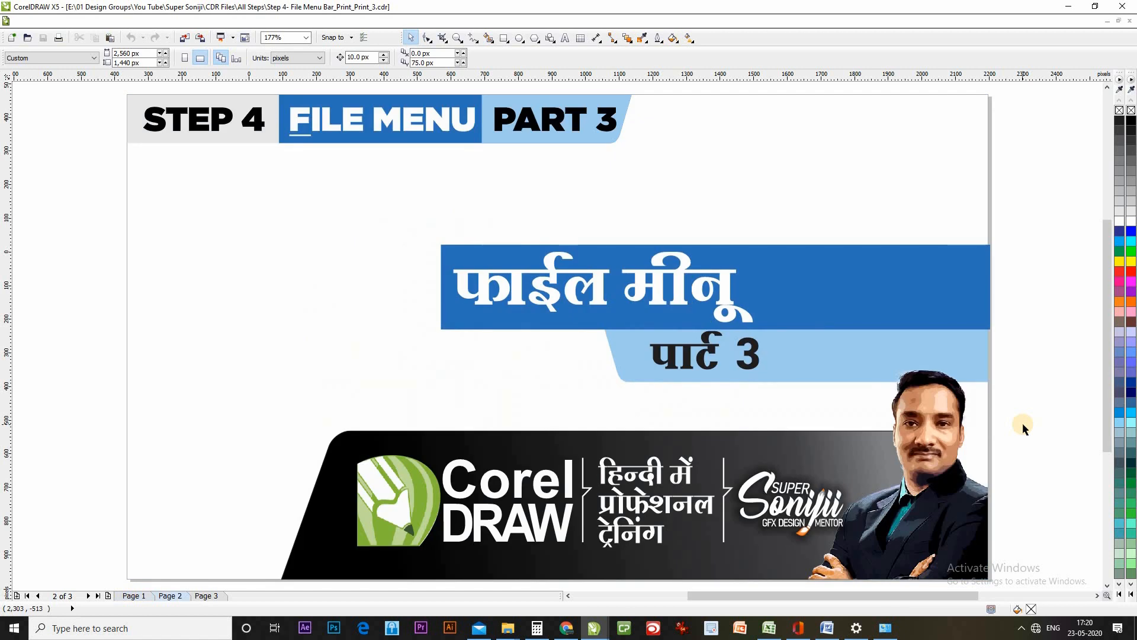
Step: Go to page 3 of the lesson document and look over the available print commands
{"action": "key", "text": "Page_Down"}
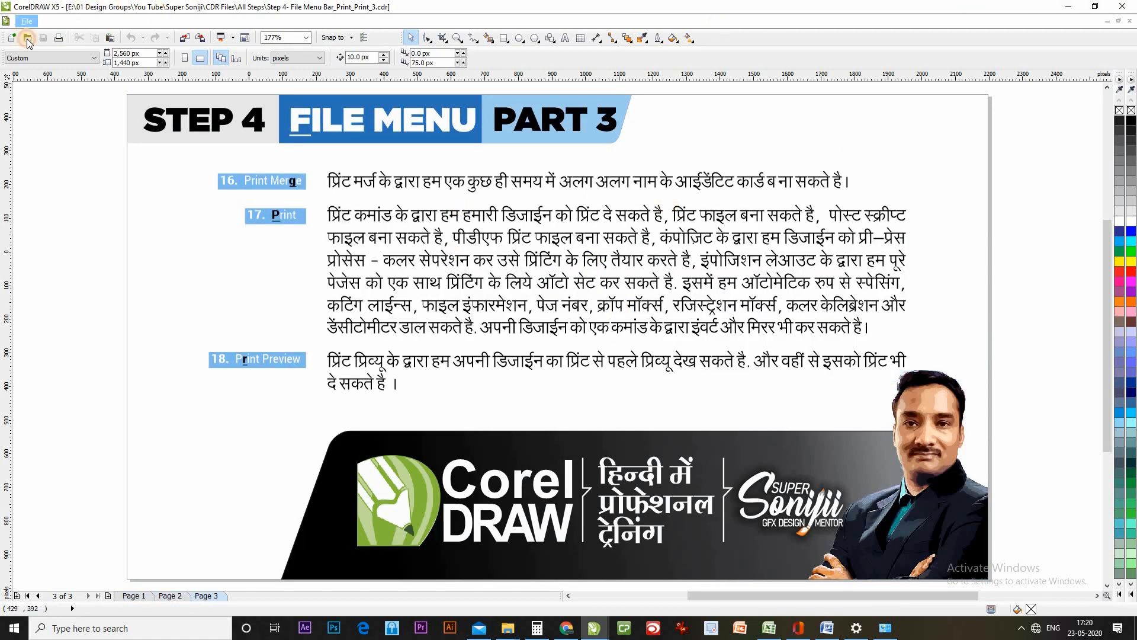
{"action": "left_click", "coordinate": [26, 21]}
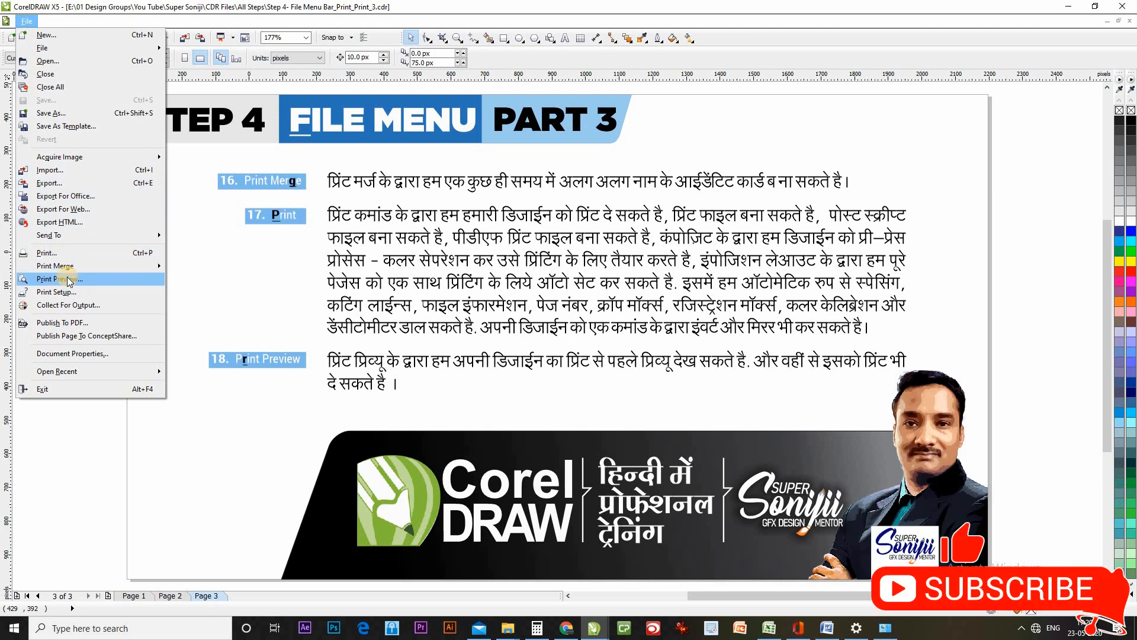
{"action": "left_click", "coordinate": [72, 439]}
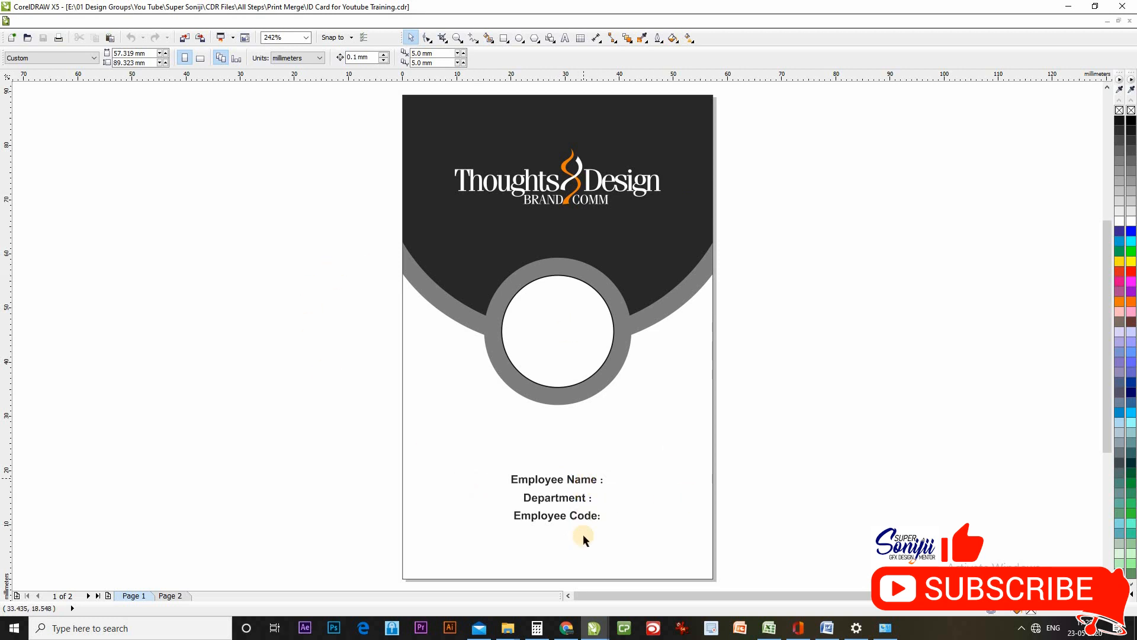
Step: Examine the front and back pages of the ID card design, including the grouped artwork on the back
{"action": "left_click", "coordinate": [609, 185]}
{"action": "left_click", "coordinate": [830, 279]}
{"action": "key", "text": "Page_Down"}
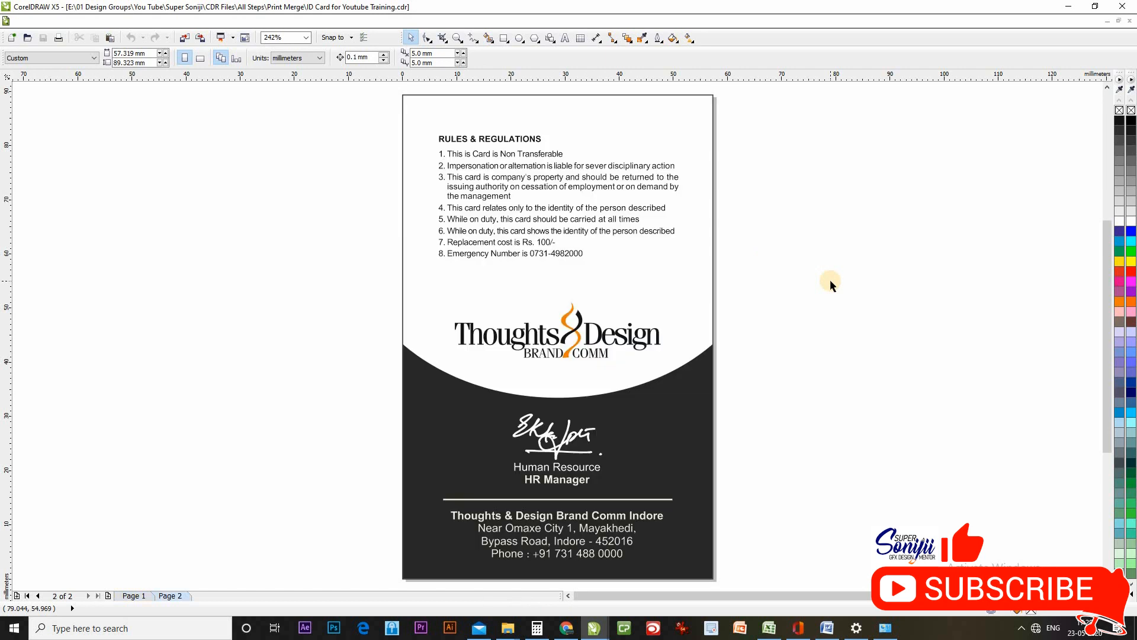
{"action": "left_click", "coordinate": [141, 593]}
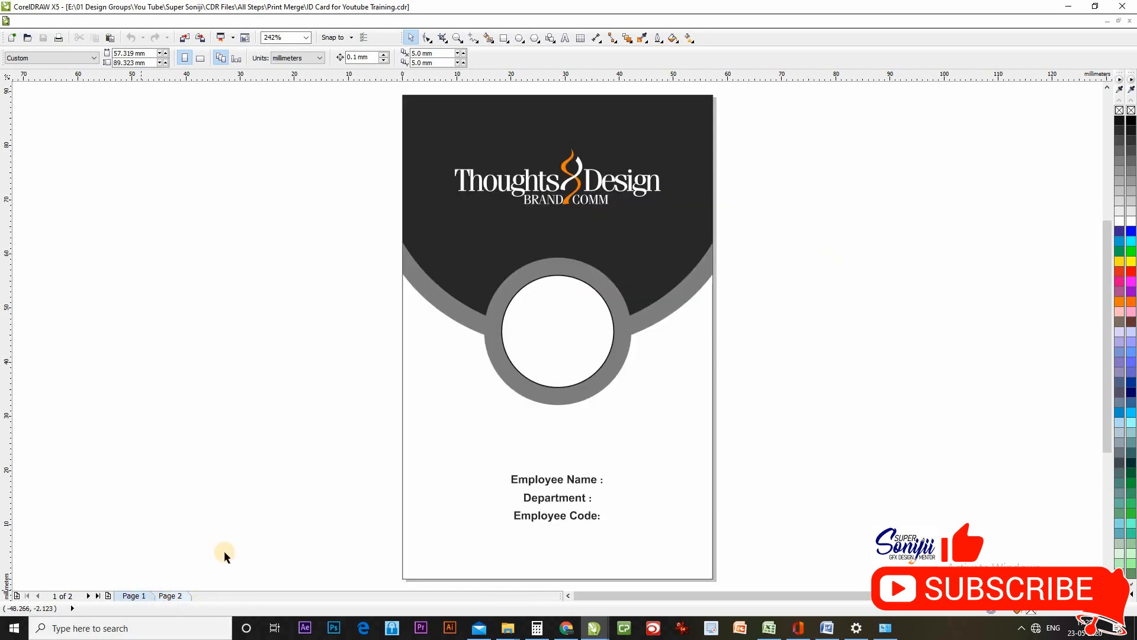
{"action": "left_click", "coordinate": [178, 594]}
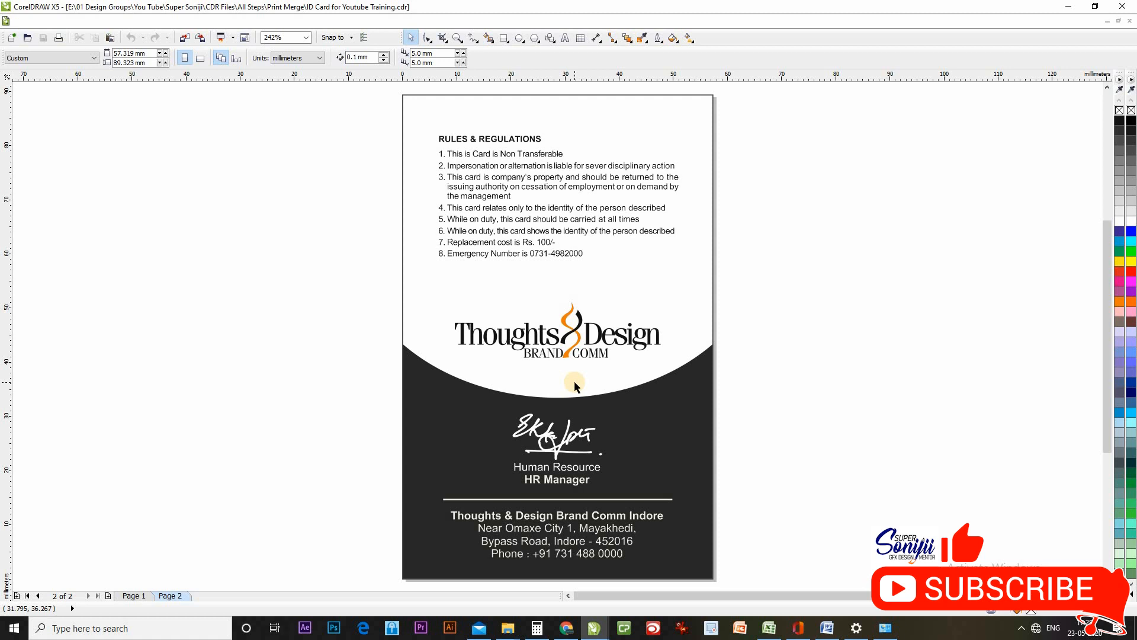
{"action": "left_click", "coordinate": [574, 381]}
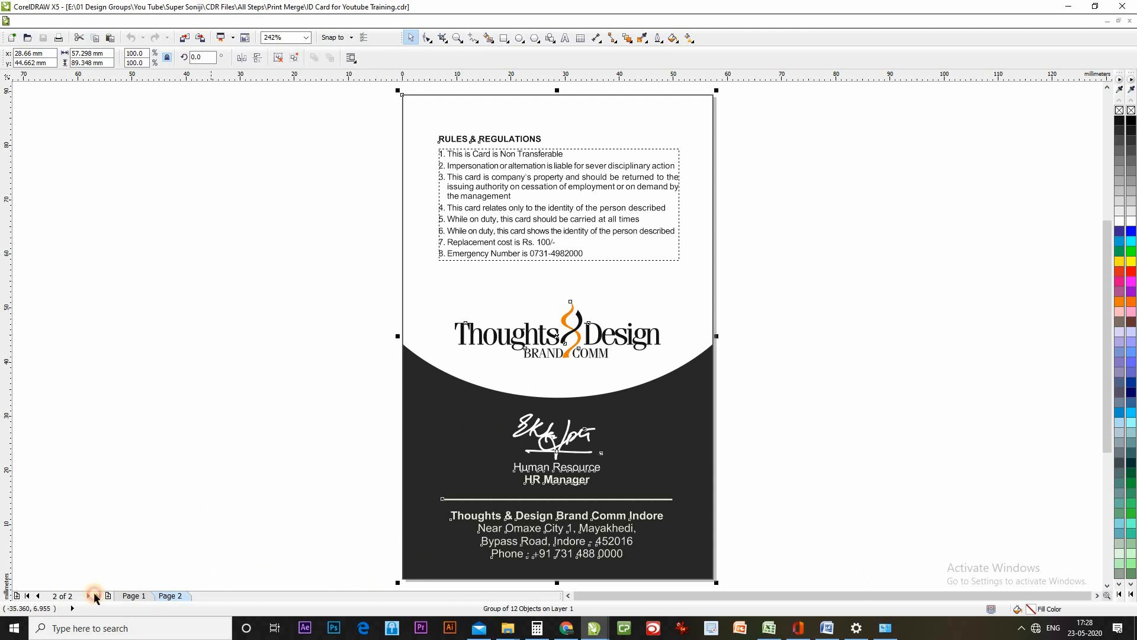
{"action": "left_click", "coordinate": [131, 595]}
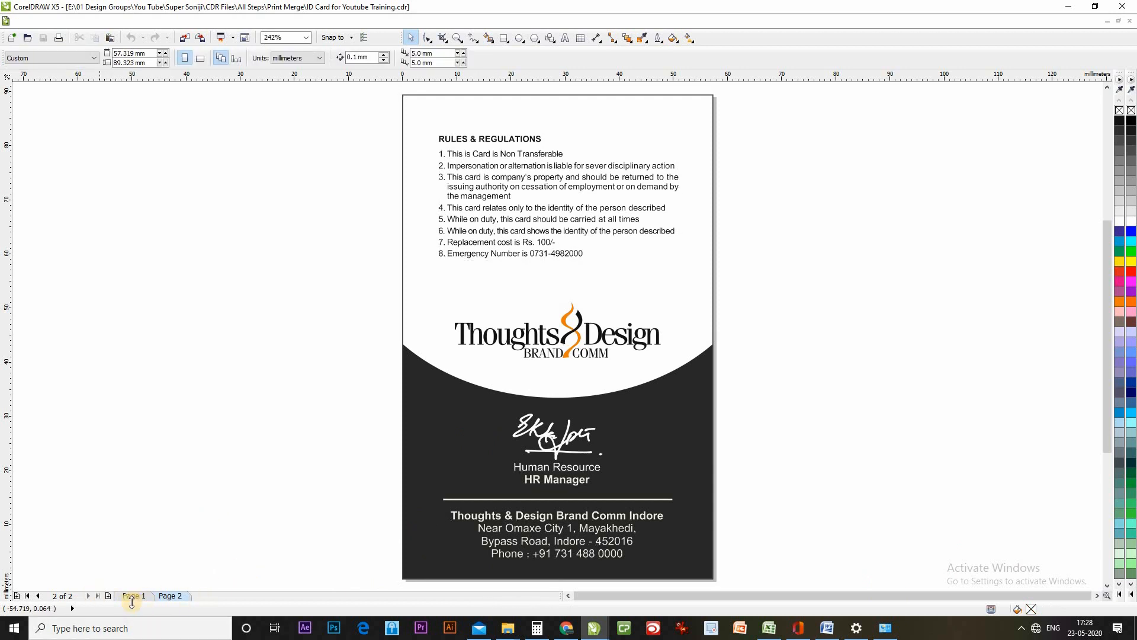
{"action": "left_click", "coordinate": [133, 596]}
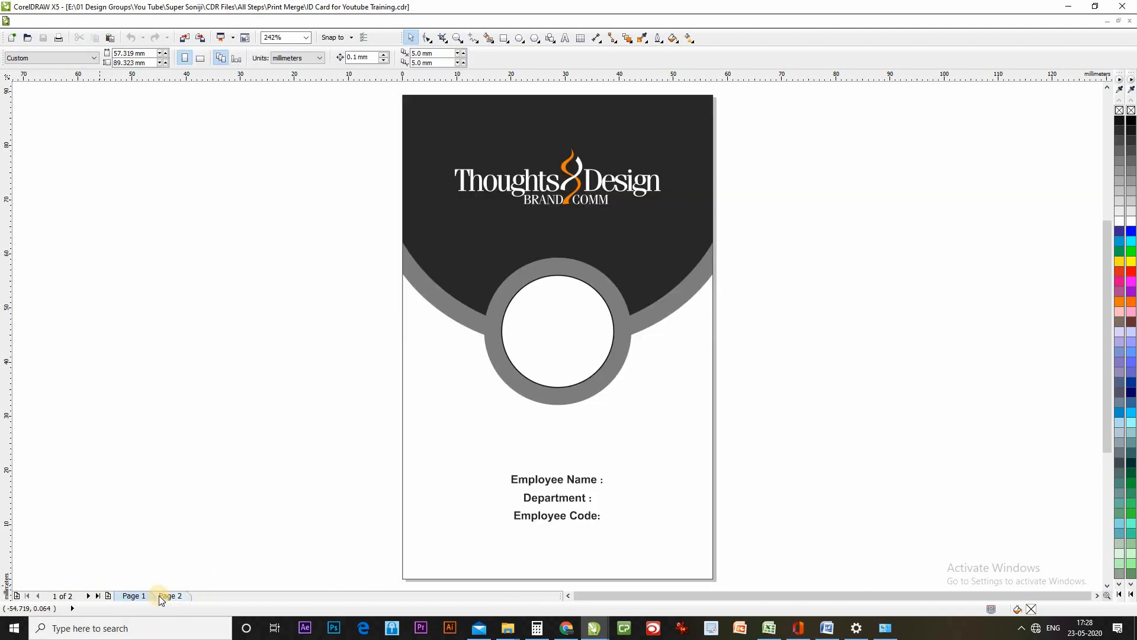
Step: Move the grouped card back off the page, to the right of the card area, and delete the emptied Page 2
{"action": "left_click", "coordinate": [172, 596]}
{"action": "left_click", "coordinate": [522, 473]}
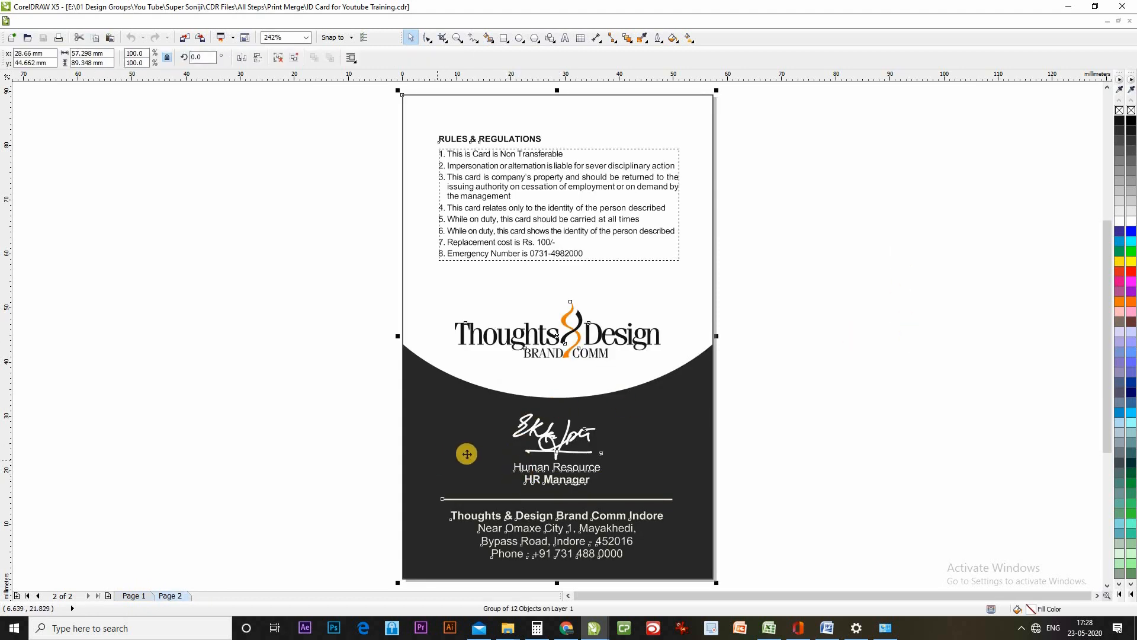
{"action": "left_click_drag", "start_coordinate": [467, 454], "coordinate": [881, 452]}
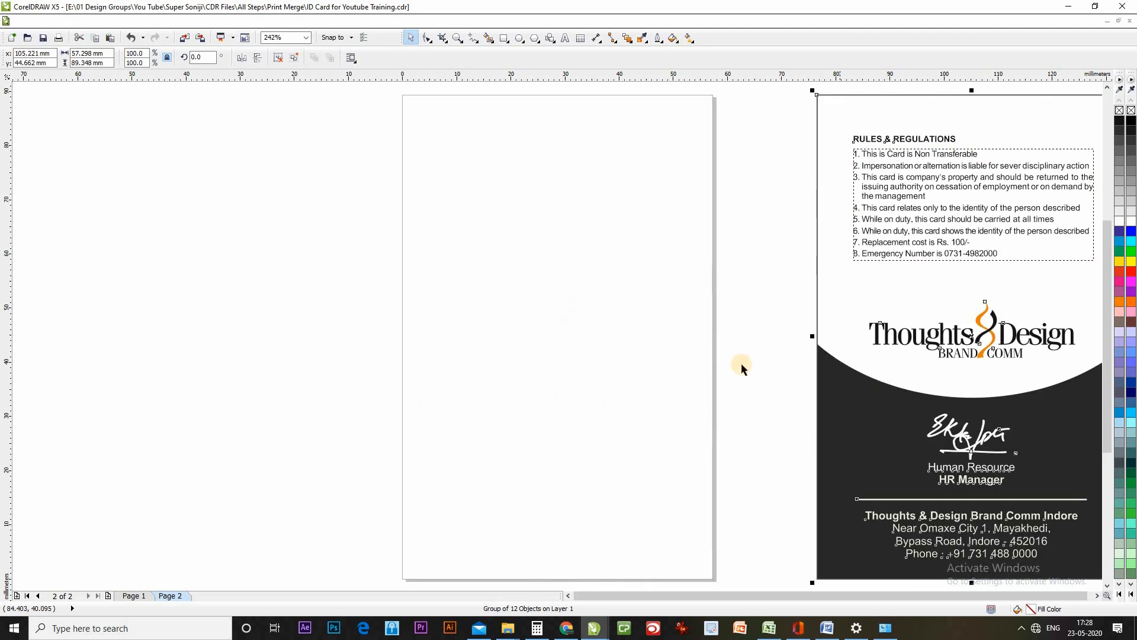
{"action": "left_click", "coordinate": [723, 369]}
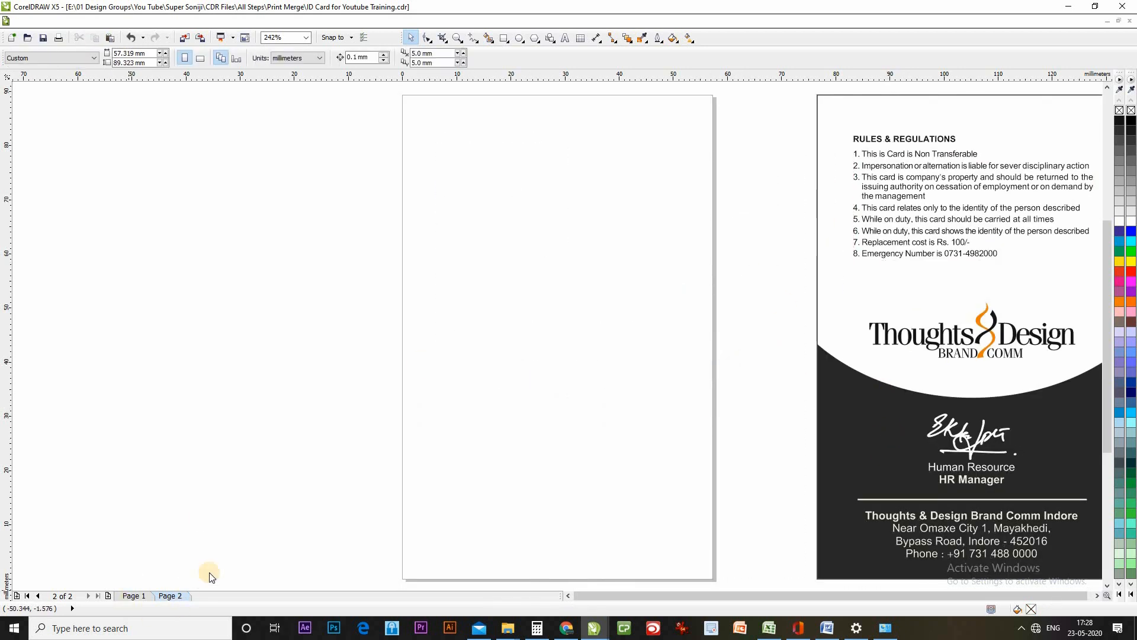
{"action": "right_click", "coordinate": [181, 597]}
{"action": "left_click", "coordinate": [222, 563]}
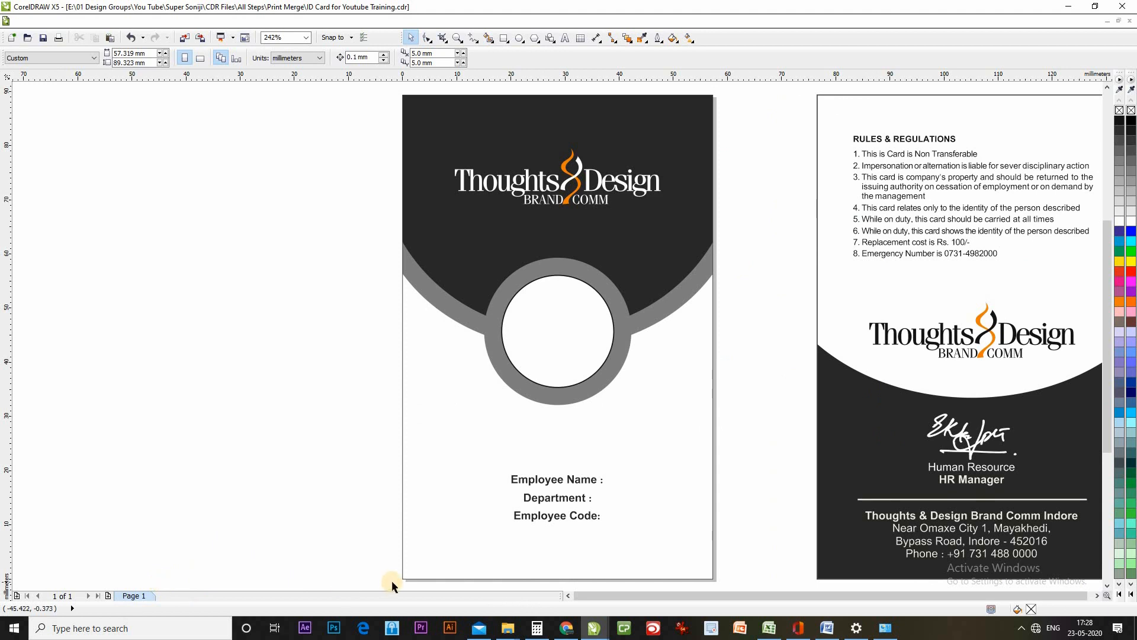
Step: Examine the card front's photo circle and its employee name, department and code labels
{"action": "left_click", "coordinate": [488, 569]}
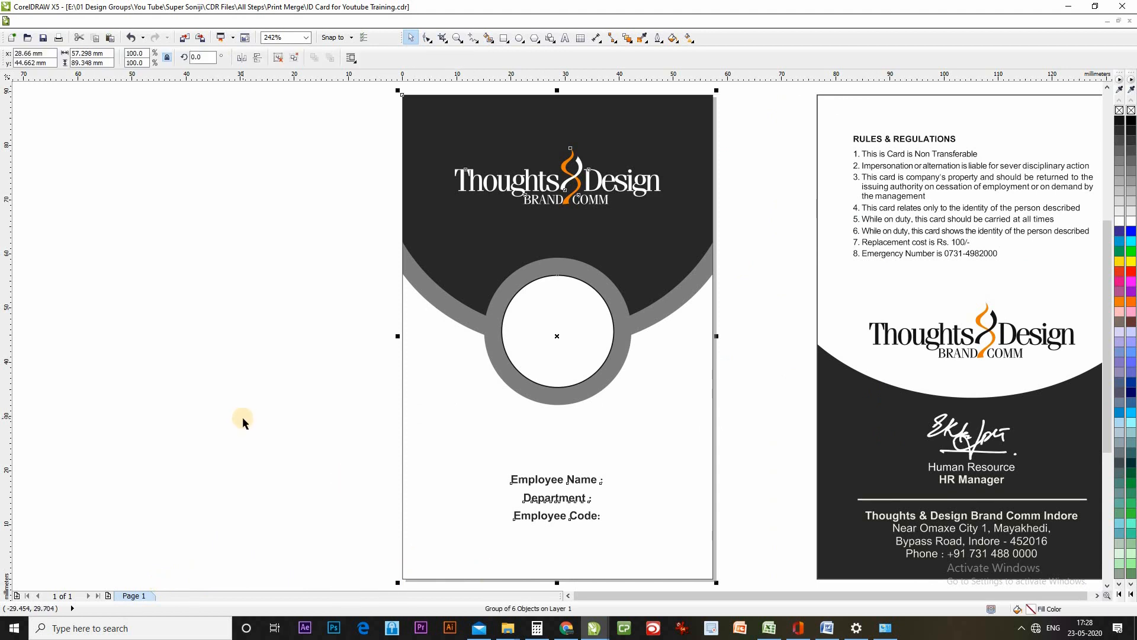
{"action": "left_click", "coordinate": [388, 361]}
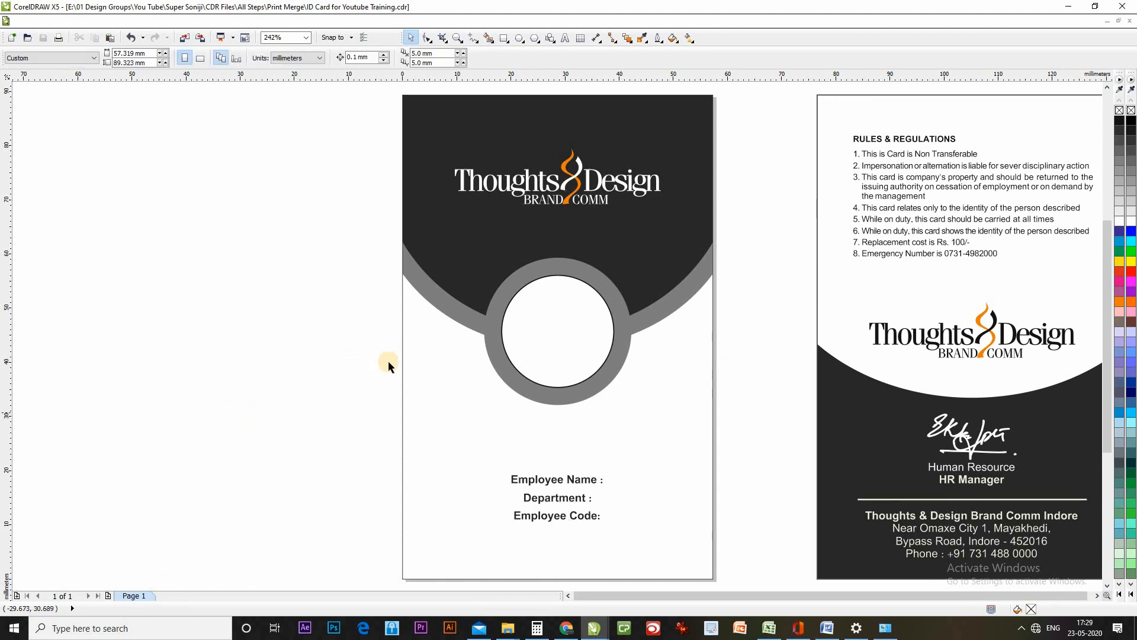
{"action": "left_click", "coordinate": [503, 366]}
{"action": "left_click", "coordinate": [391, 304]}
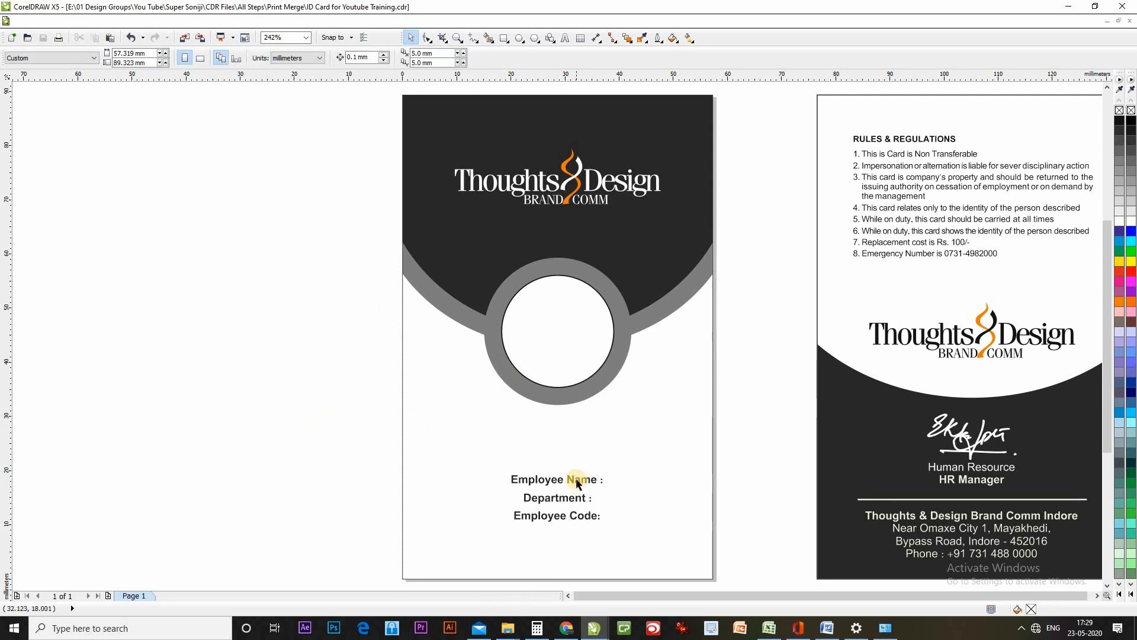
{"action": "left_click", "coordinate": [577, 482]}
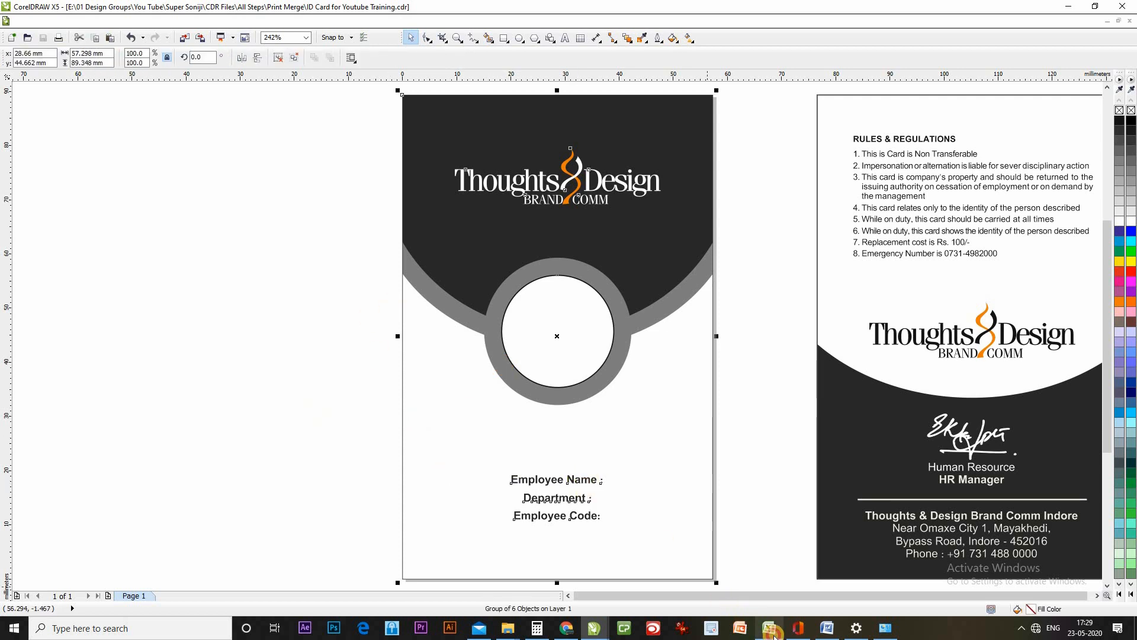
Step: Compare the columns of the employee list in Excel with the text labels on the CorelDRAW card front
{"action": "left_click", "coordinate": [769, 628]}
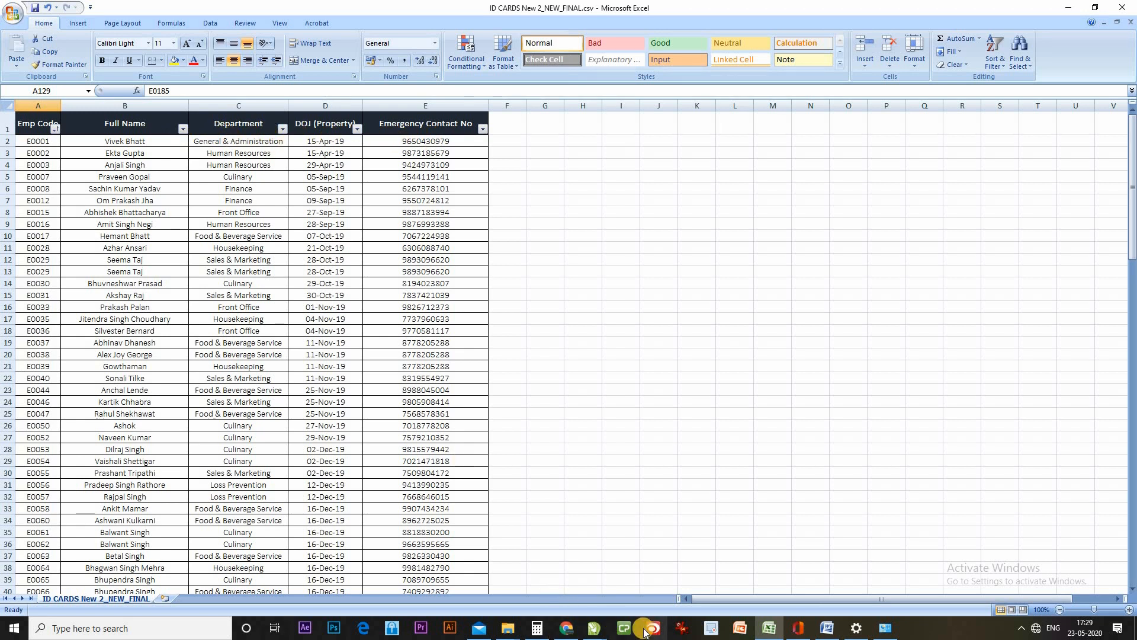
{"action": "left_click", "coordinate": [768, 631]}
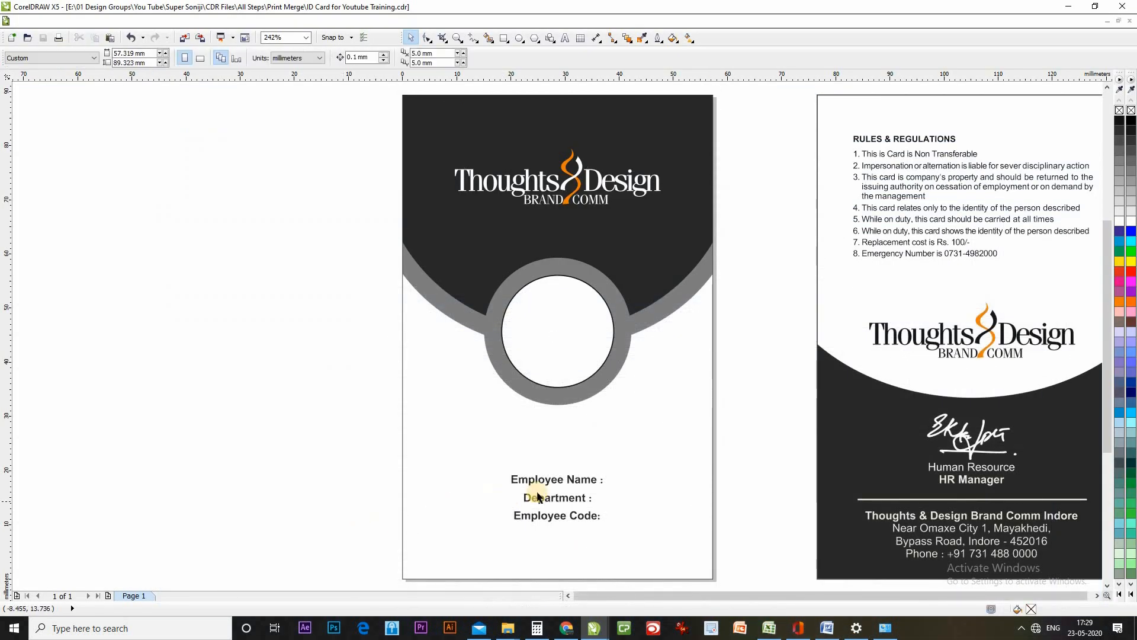
{"action": "left_click", "coordinate": [592, 479]}
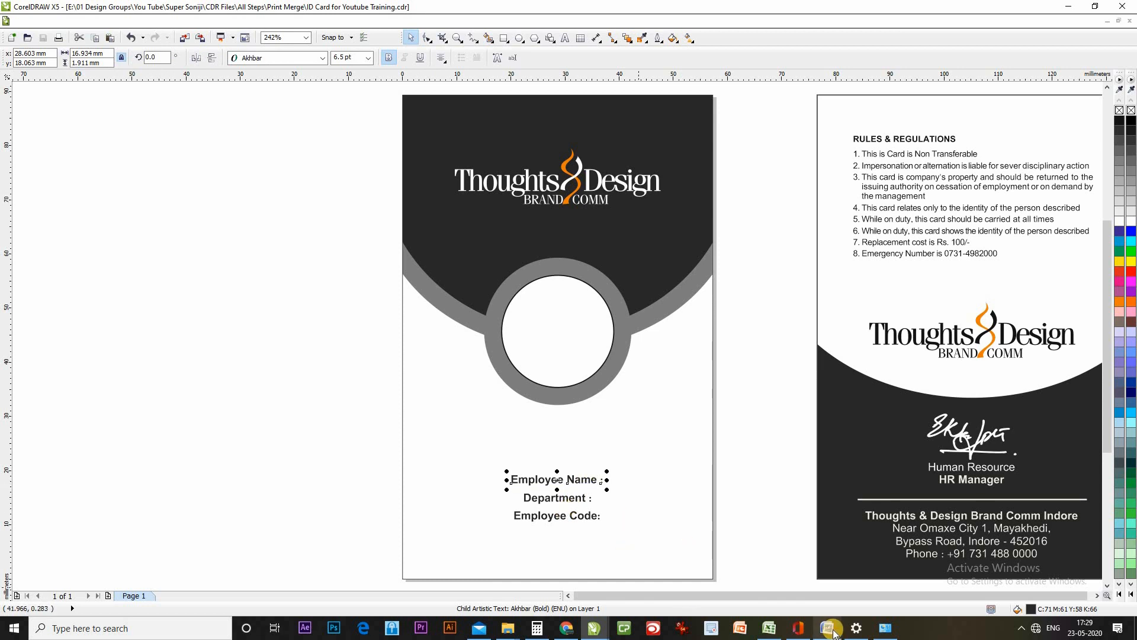
Step: Switch to Excel and save the employee list in the Print Merge folder as ID CARDS New 2_NEW_FINAL.csv, in CSV (Comma delimited) format
{"action": "left_click", "coordinate": [769, 628]}
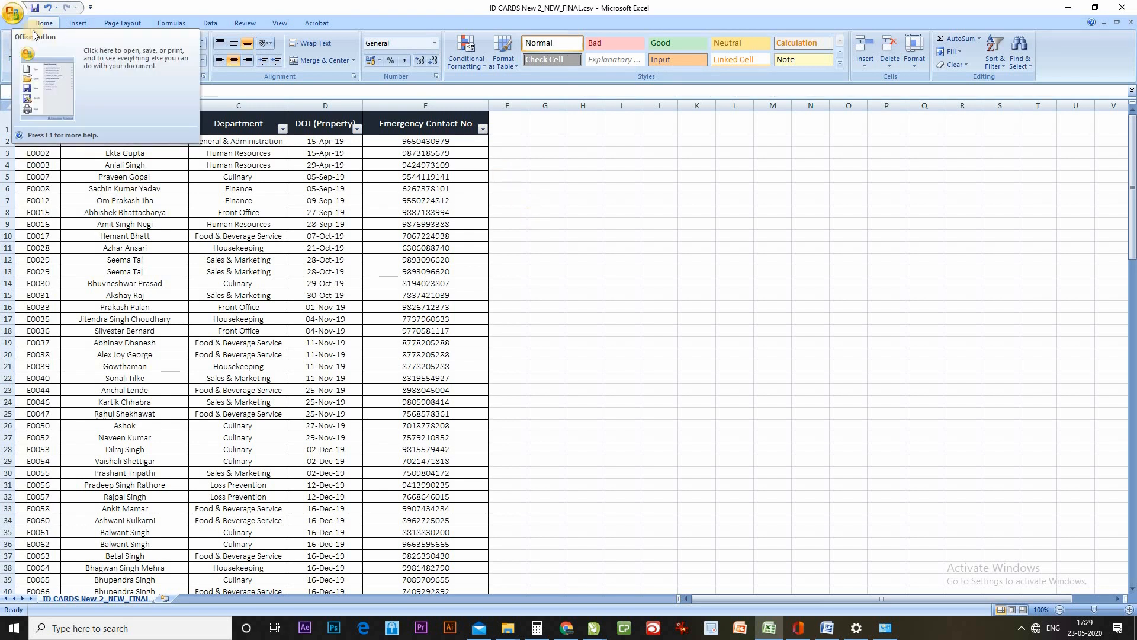
{"action": "left_click", "coordinate": [5, 13]}
{"action": "left_click", "coordinate": [430, 290]}
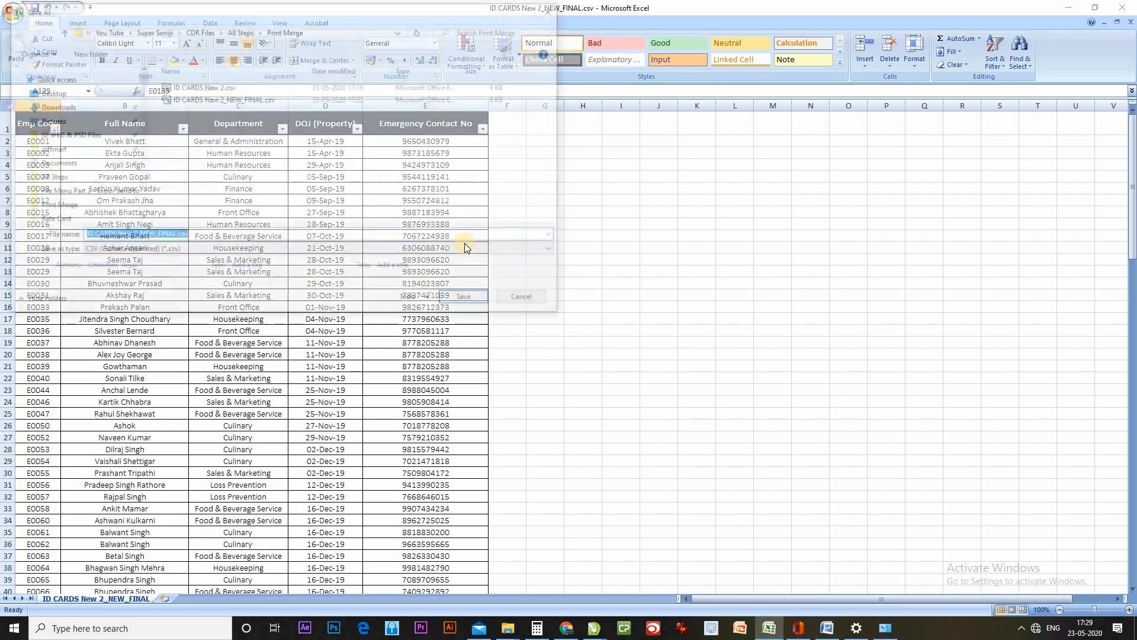
{"action": "left_click", "coordinate": [409, 254]}
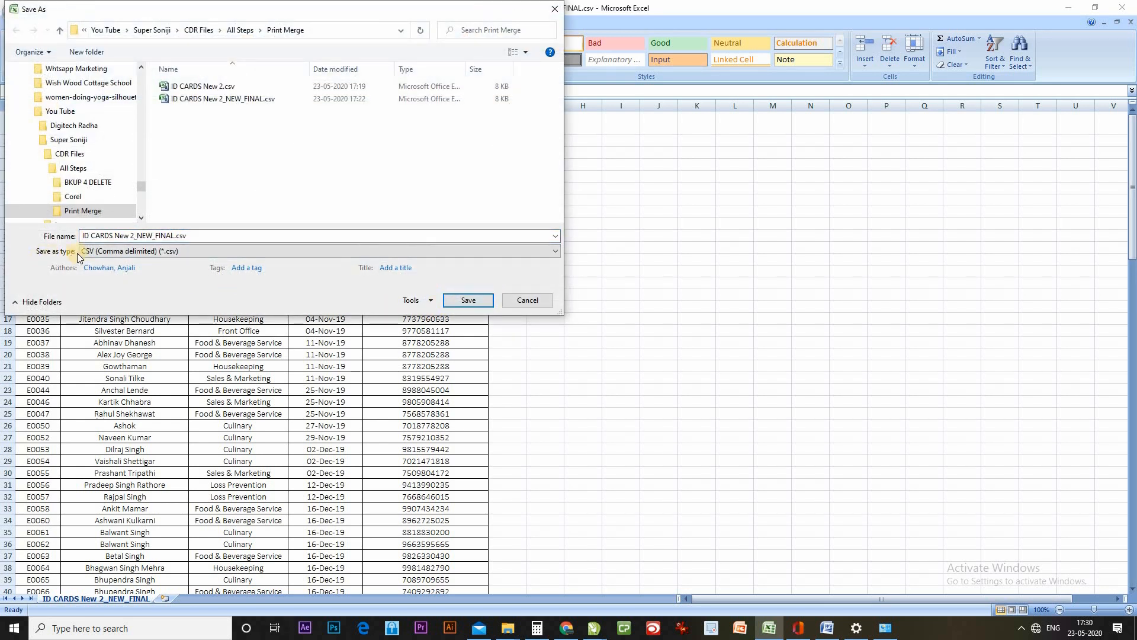
{"action": "left_click", "coordinate": [113, 254]}
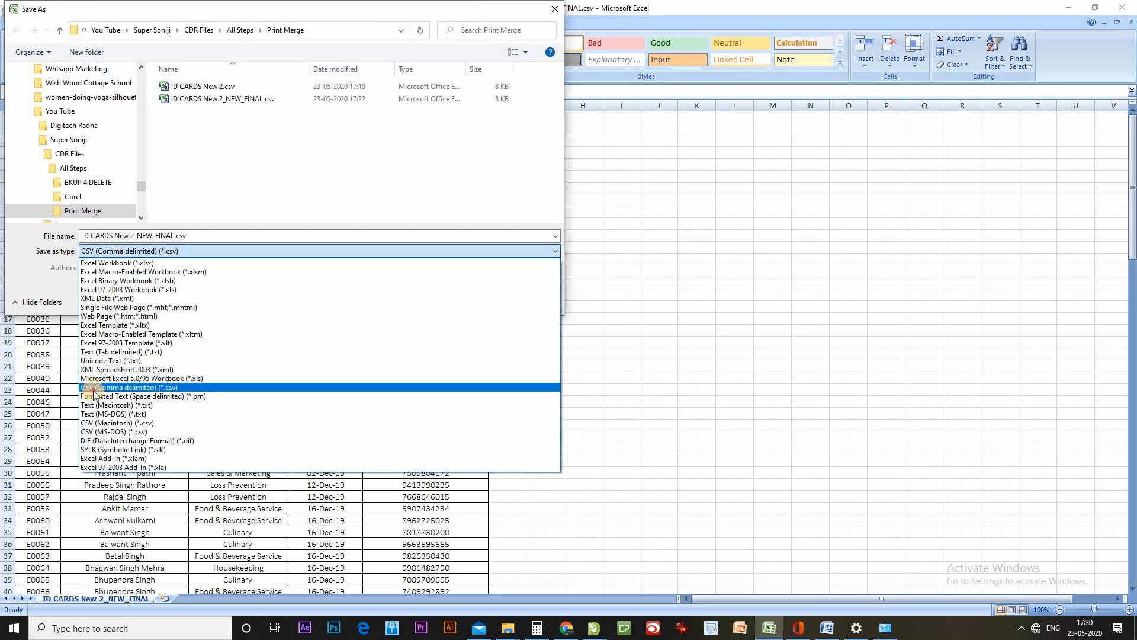
{"action": "left_click", "coordinate": [93, 389]}
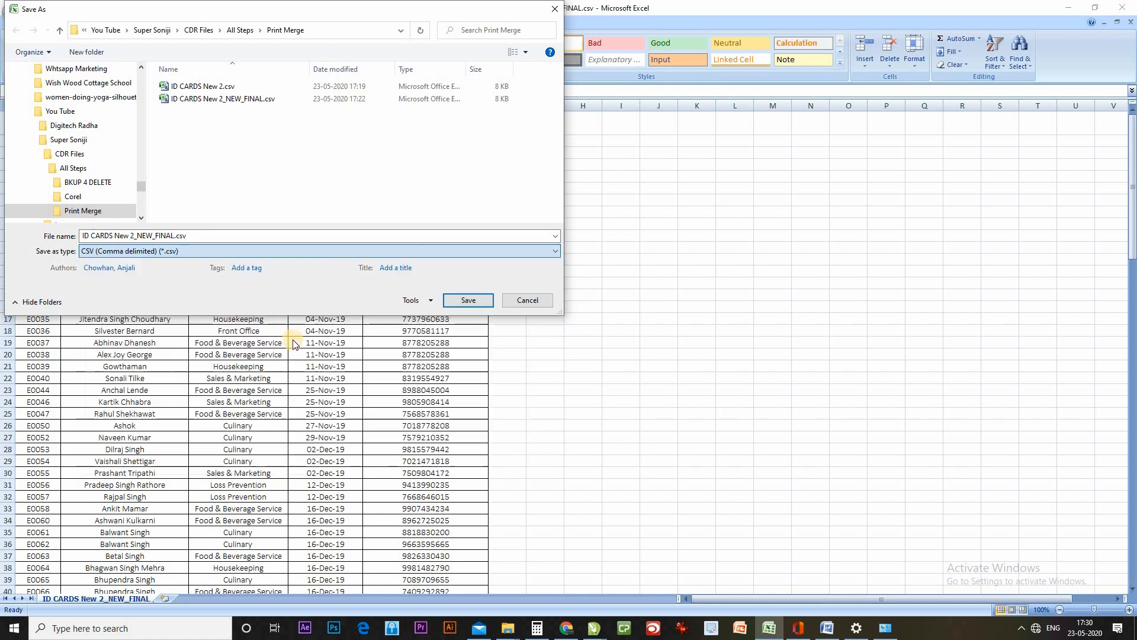
{"action": "left_click", "coordinate": [271, 98]}
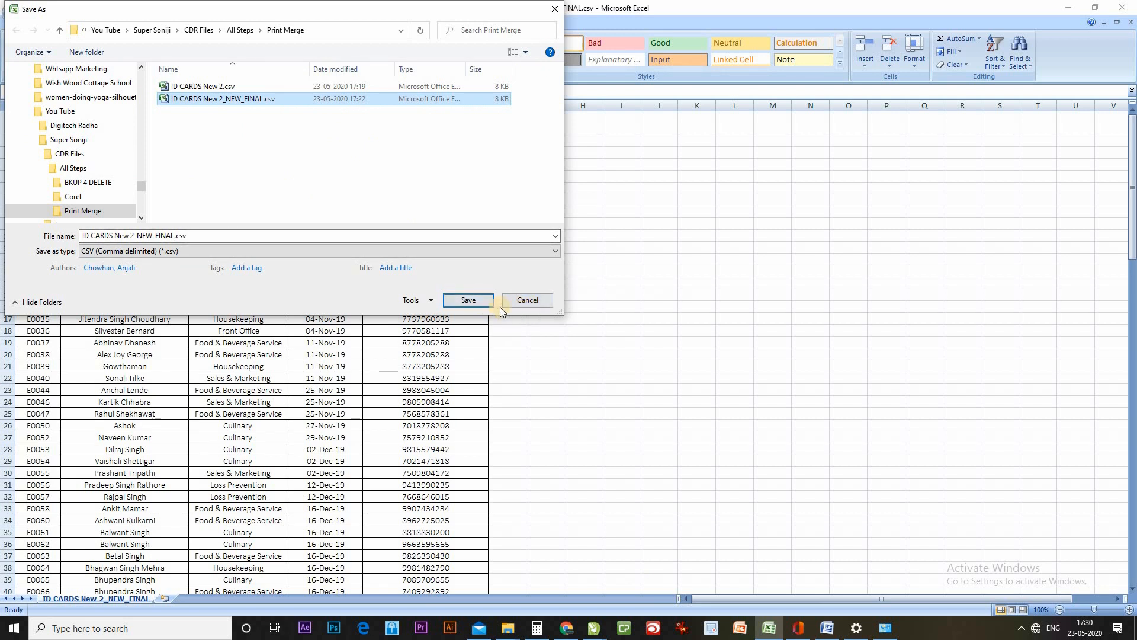
{"action": "left_click", "coordinate": [476, 300]}
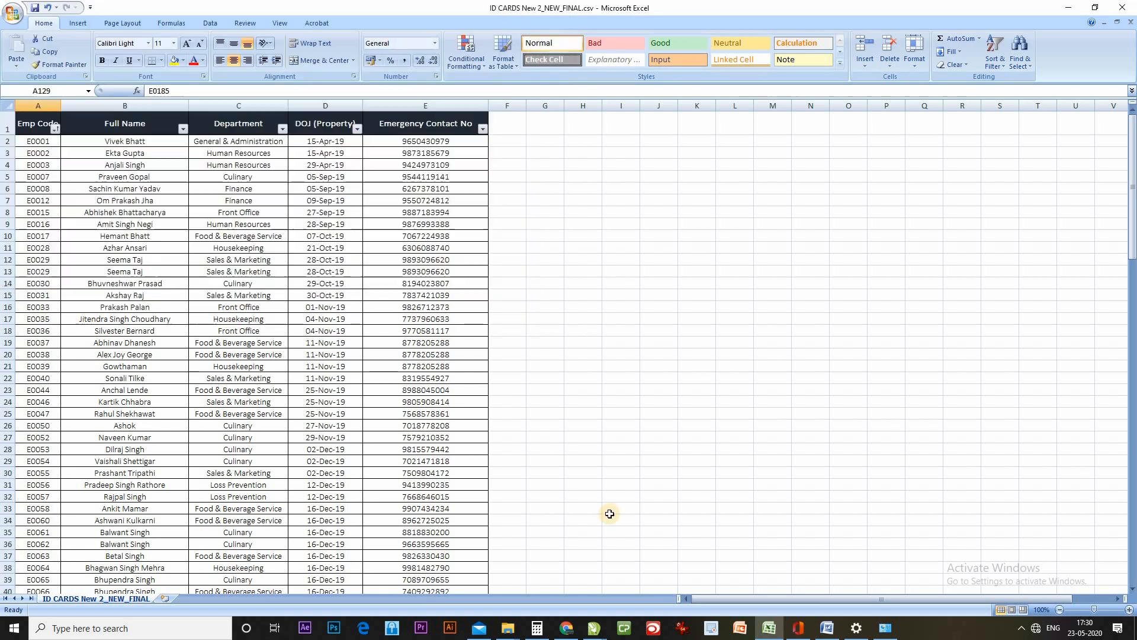
Step: Switch back to CorelDRAW and start the Print Merge wizard, choosing to import text from a file or an ODBC data source
{"action": "left_click", "coordinate": [594, 627]}
{"action": "left_click", "coordinate": [621, 573]}
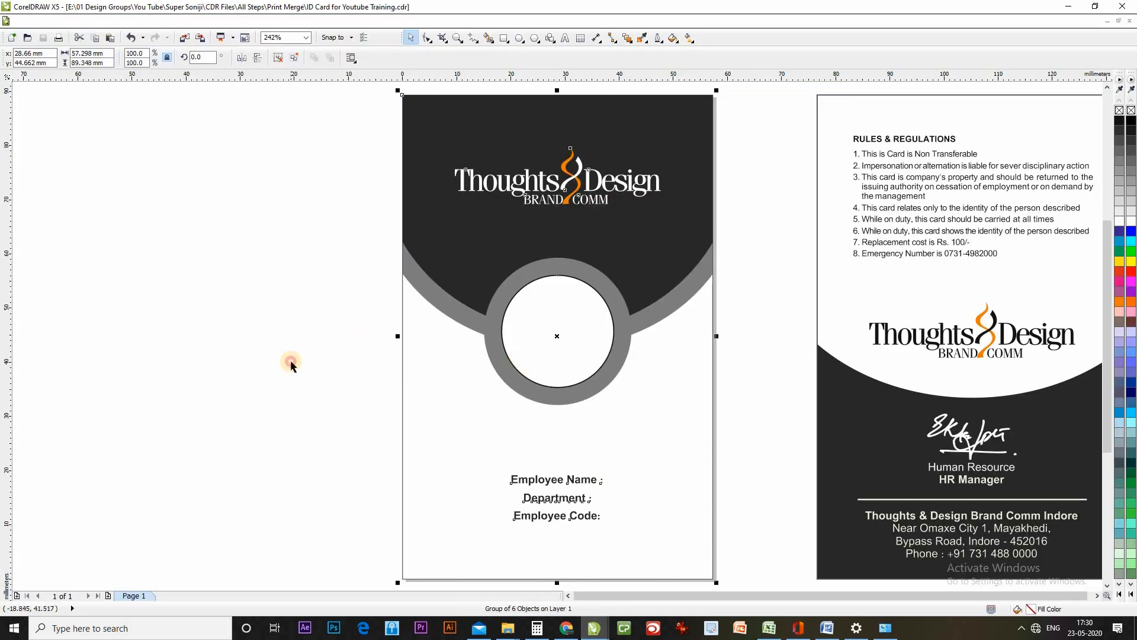
{"action": "left_click", "coordinate": [26, 21]}
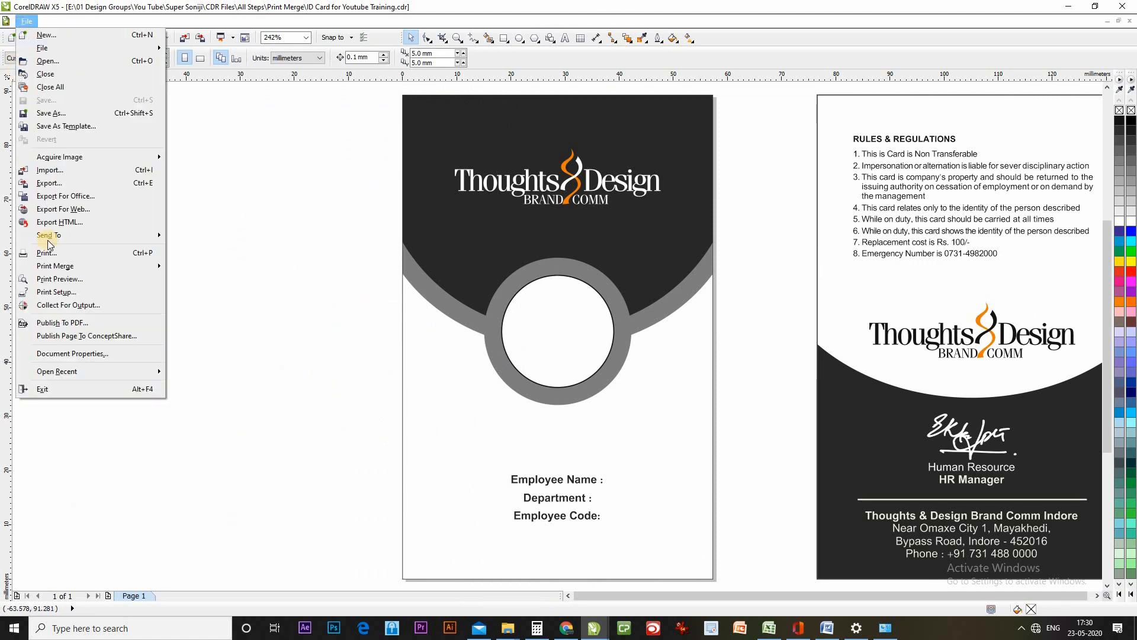
{"action": "mouse_move", "coordinate": [69, 266]}
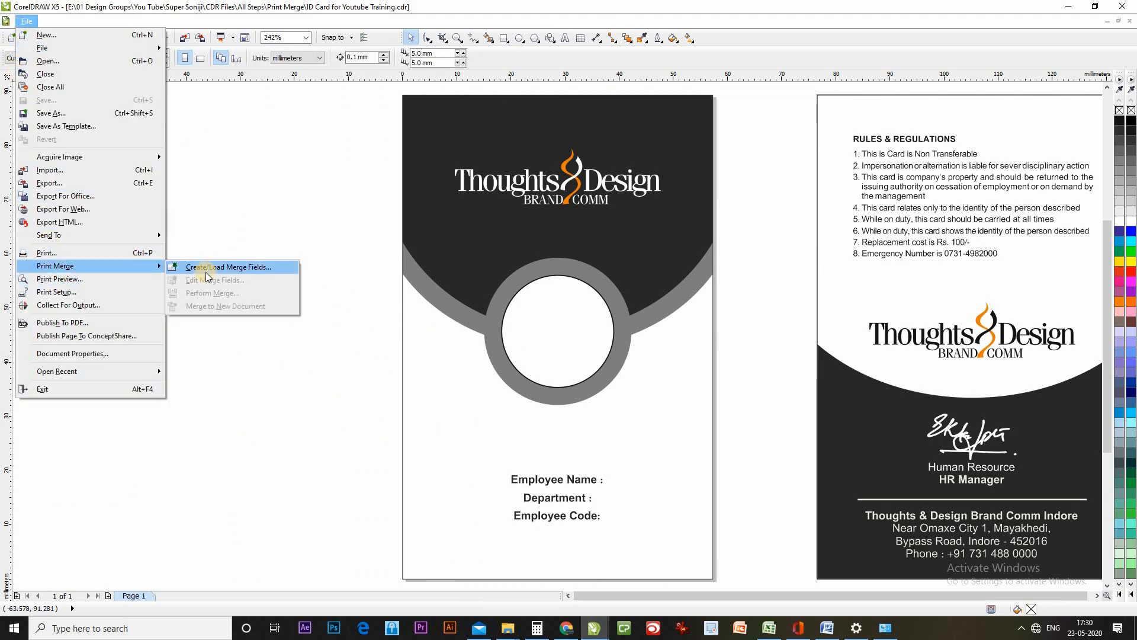
{"action": "left_click", "coordinate": [253, 270]}
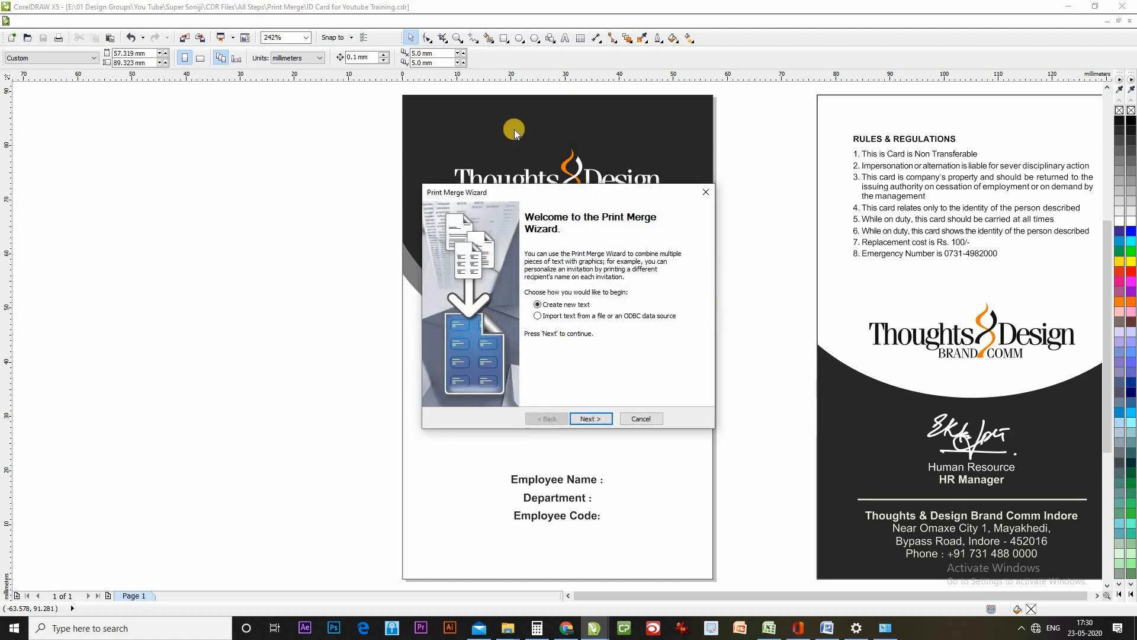
{"action": "left_click", "coordinate": [538, 316]}
{"action": "left_click", "coordinate": [591, 418]}
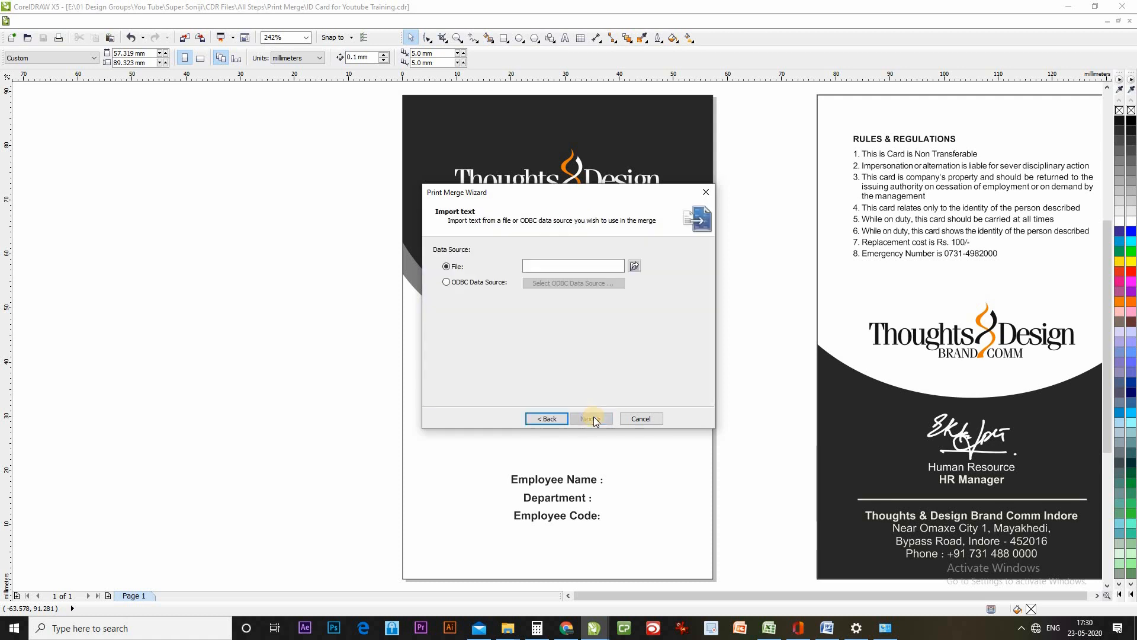
Step: Load ID CARDS New 2_NEW_FINAL.csv as the merge data source, using the Comma separated Files (*.csv) type, and proceed to the fields
{"action": "left_click", "coordinate": [634, 266]}
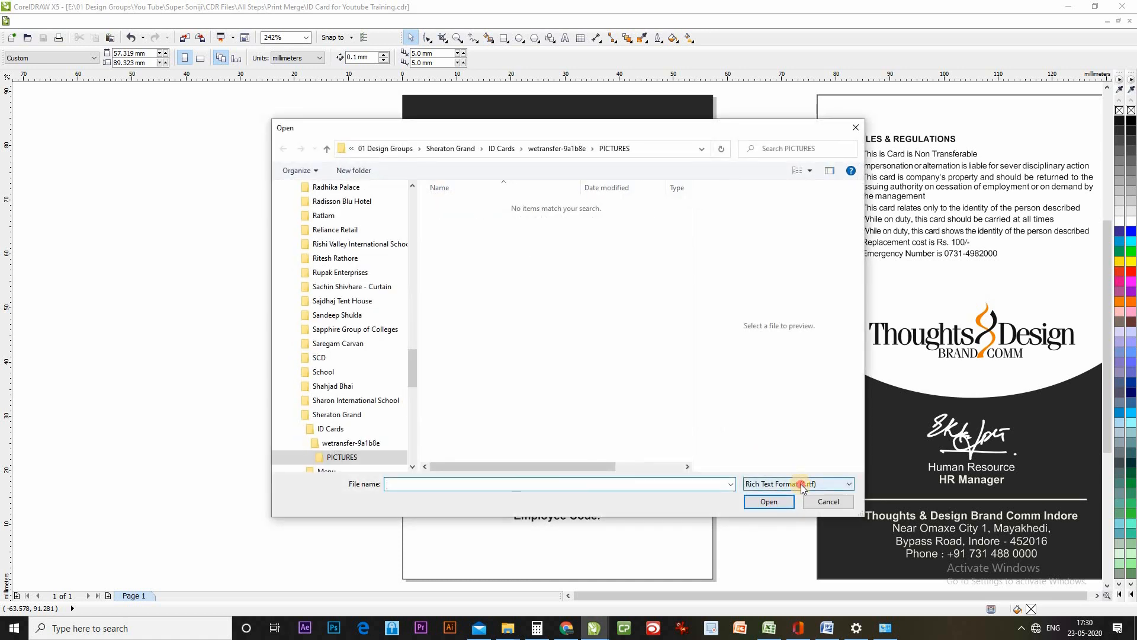
{"action": "left_click", "coordinate": [799, 483]}
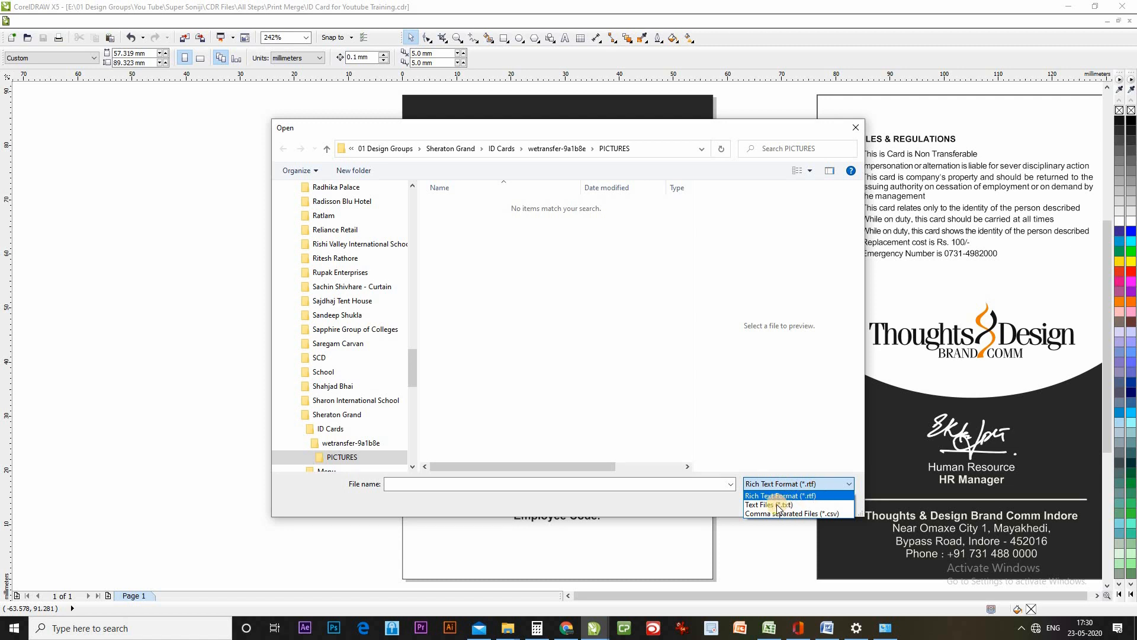
{"action": "left_click", "coordinate": [836, 515]}
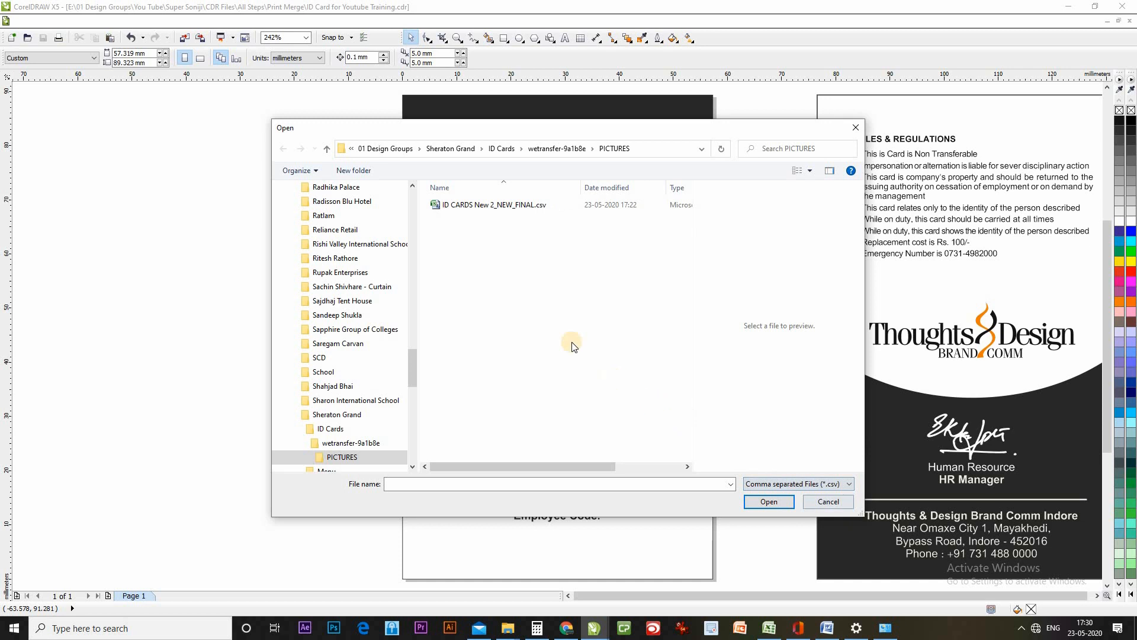
{"action": "left_click", "coordinate": [509, 208]}
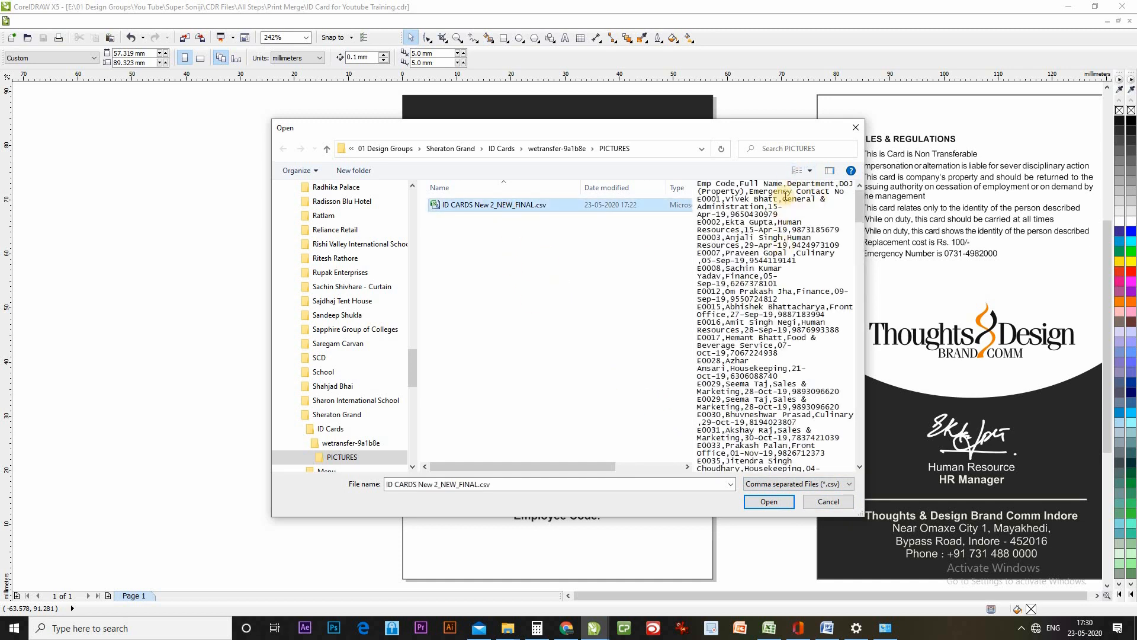
{"action": "key", "text": "Return"}
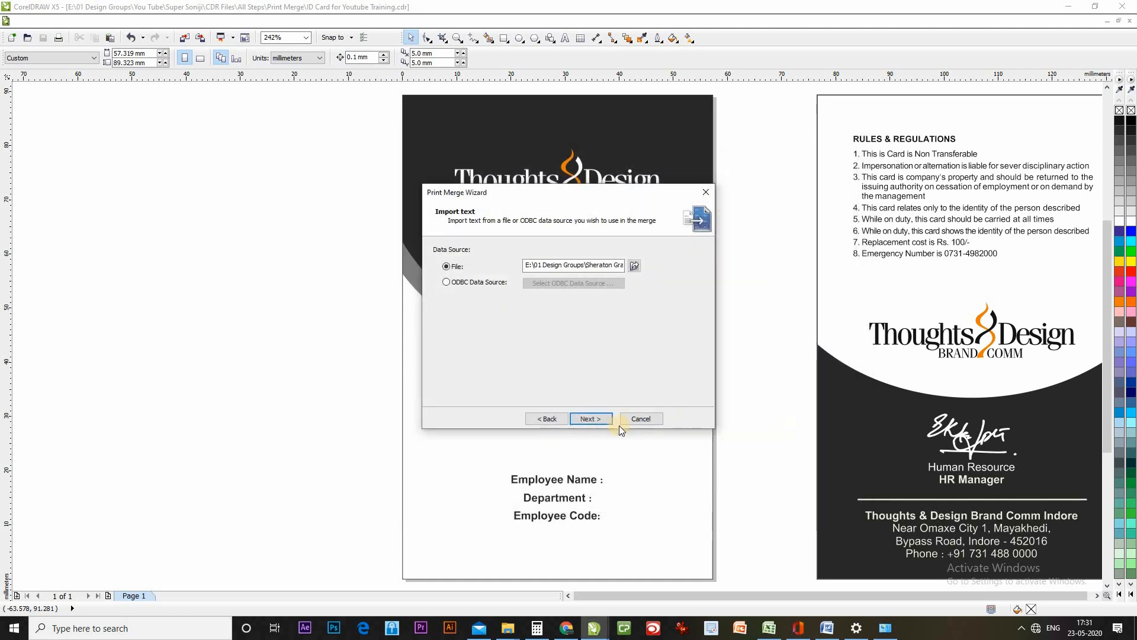
{"action": "left_click", "coordinate": [590, 418]}
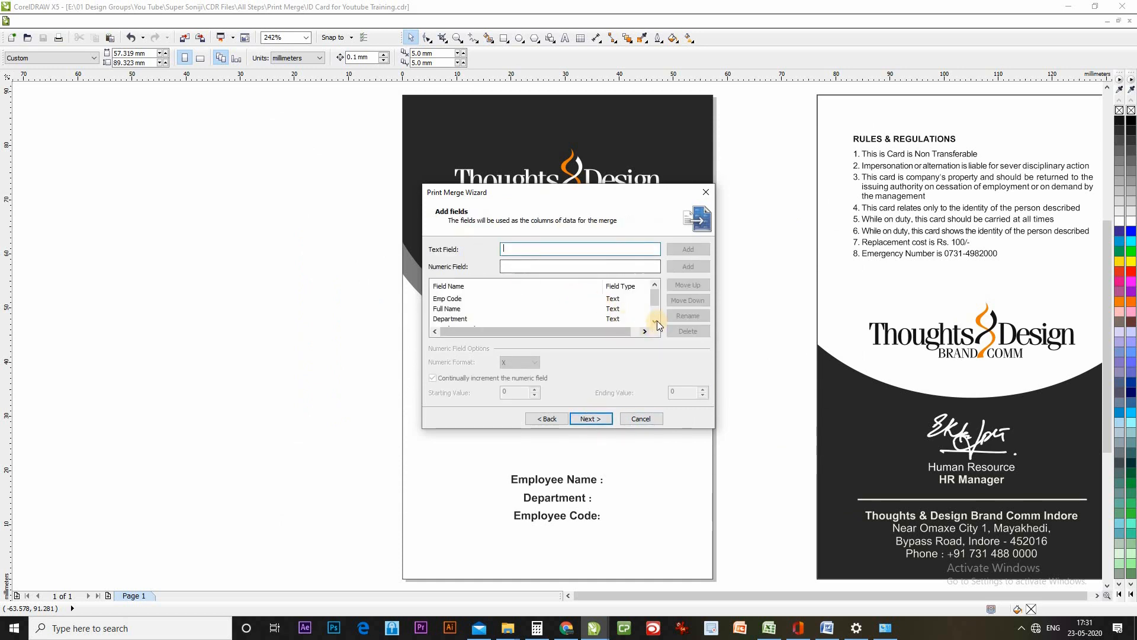
Step: Review the imported merge field names and compare them with the column headings in the Excel employee list
{"action": "left_click", "coordinate": [449, 308]}
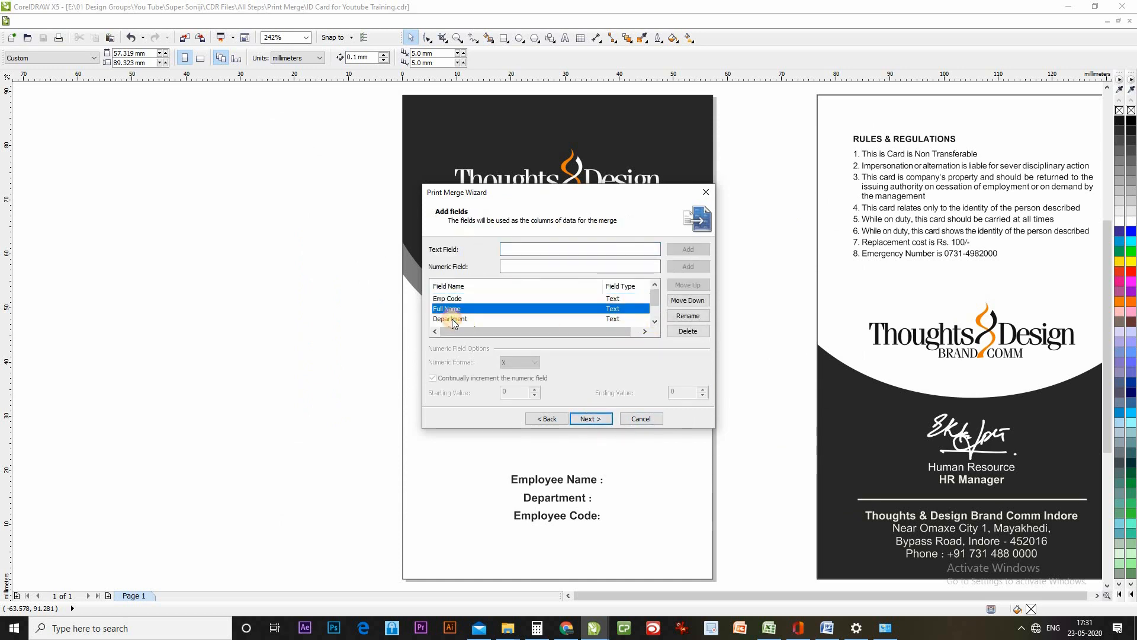
{"action": "scroll", "coordinate": [453, 319], "scroll_direction": "down", "scroll_amount": 1}
{"action": "left_click", "coordinate": [456, 310]}
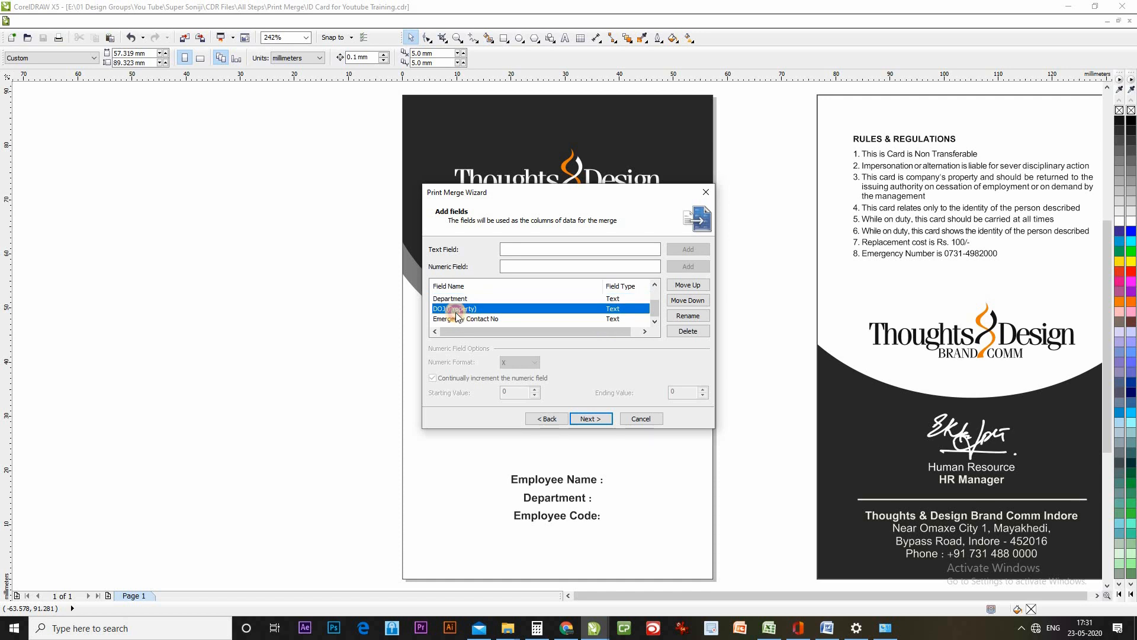
{"action": "left_click", "coordinate": [771, 631]}
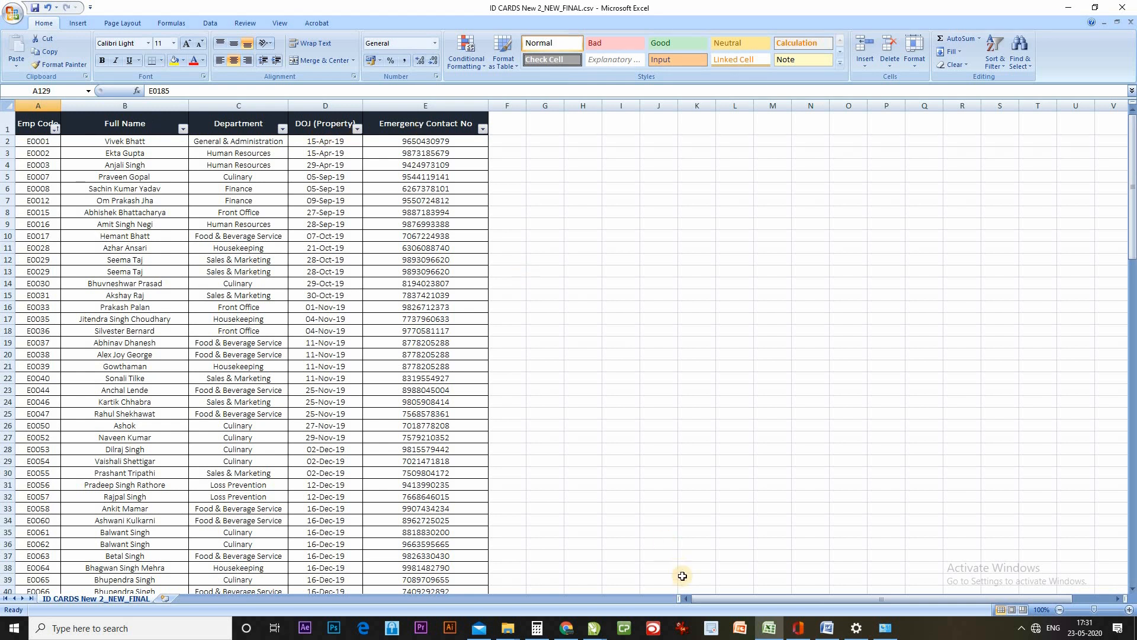
{"action": "left_click", "coordinate": [764, 629]}
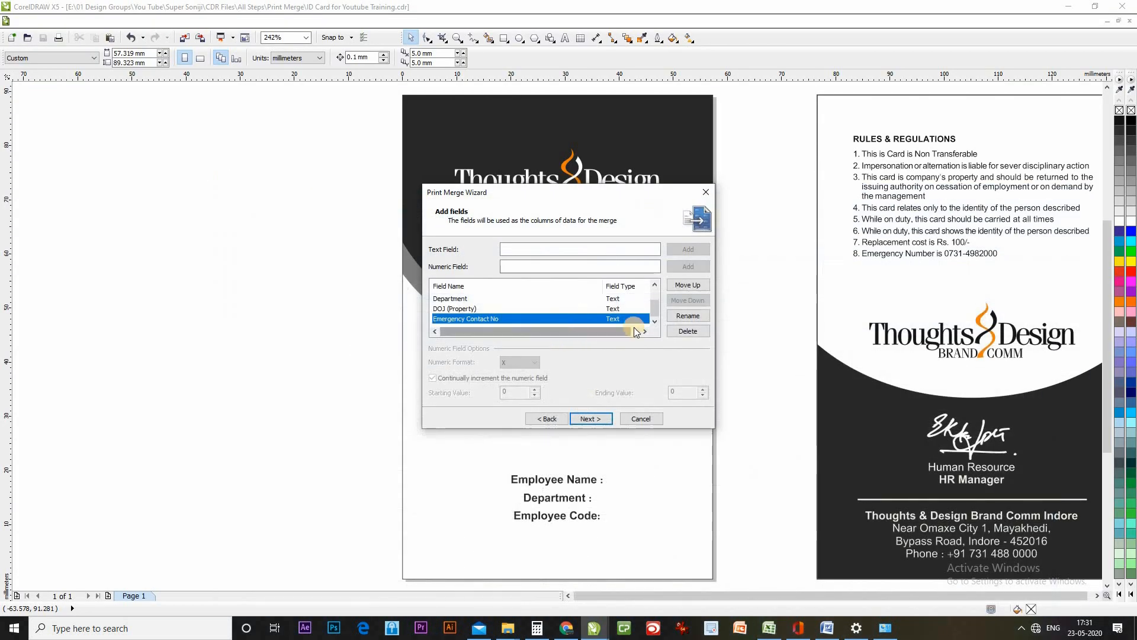
Step: Accept the imported fields and records after checking them against the Excel list, and finish the merge setup without saving the data settings
{"action": "left_click", "coordinate": [592, 420]}
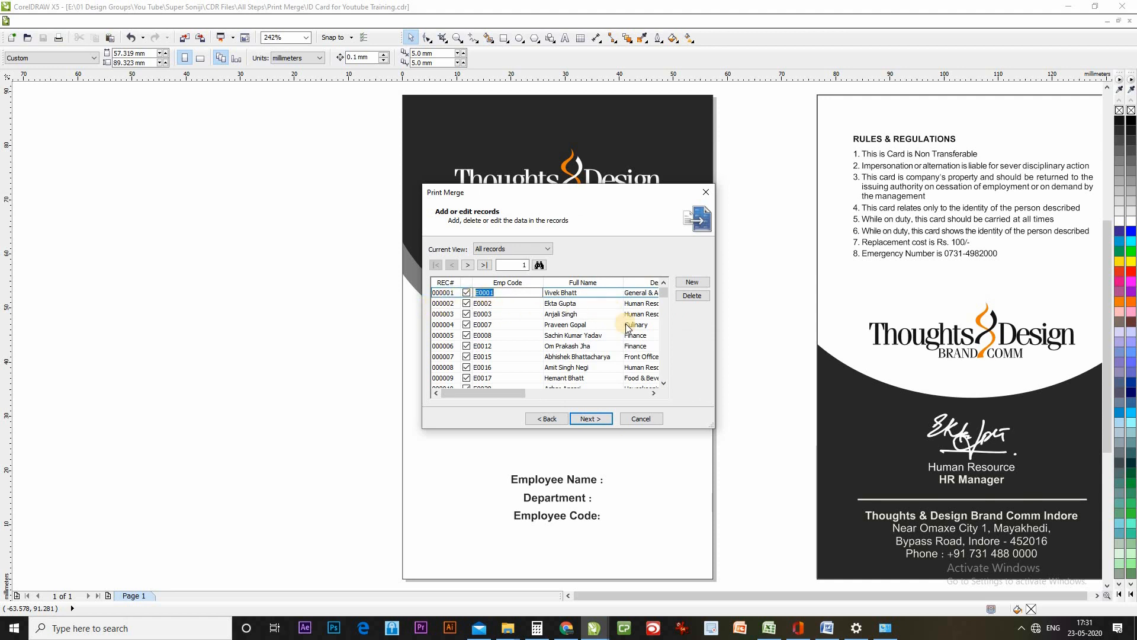
{"action": "left_click", "coordinate": [768, 630]}
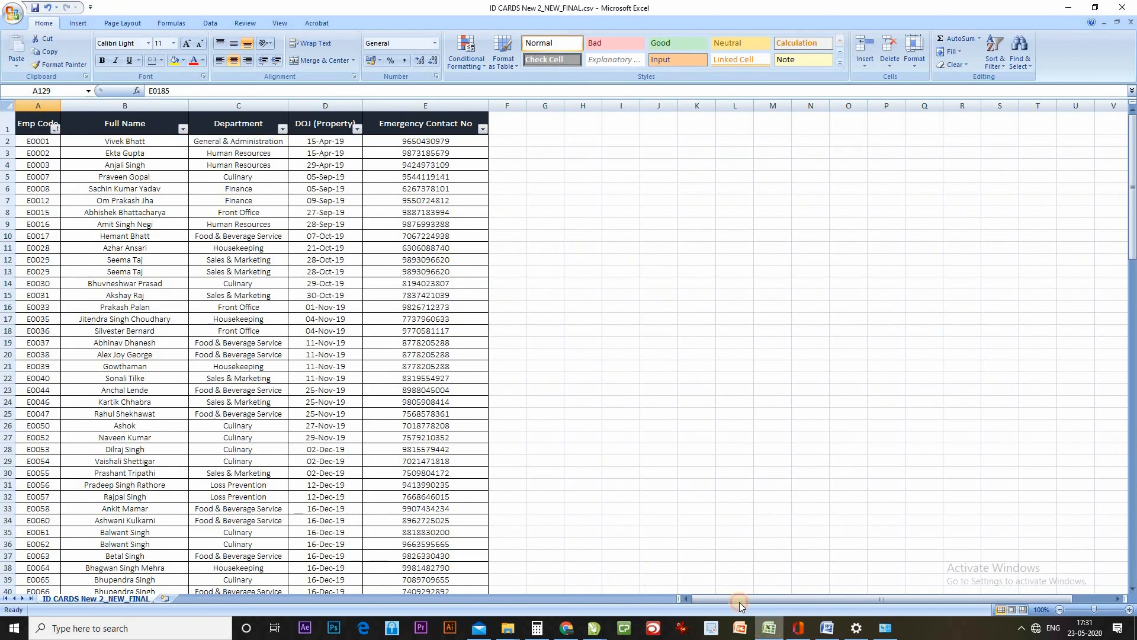
{"action": "key", "text": "alt+Tab"}
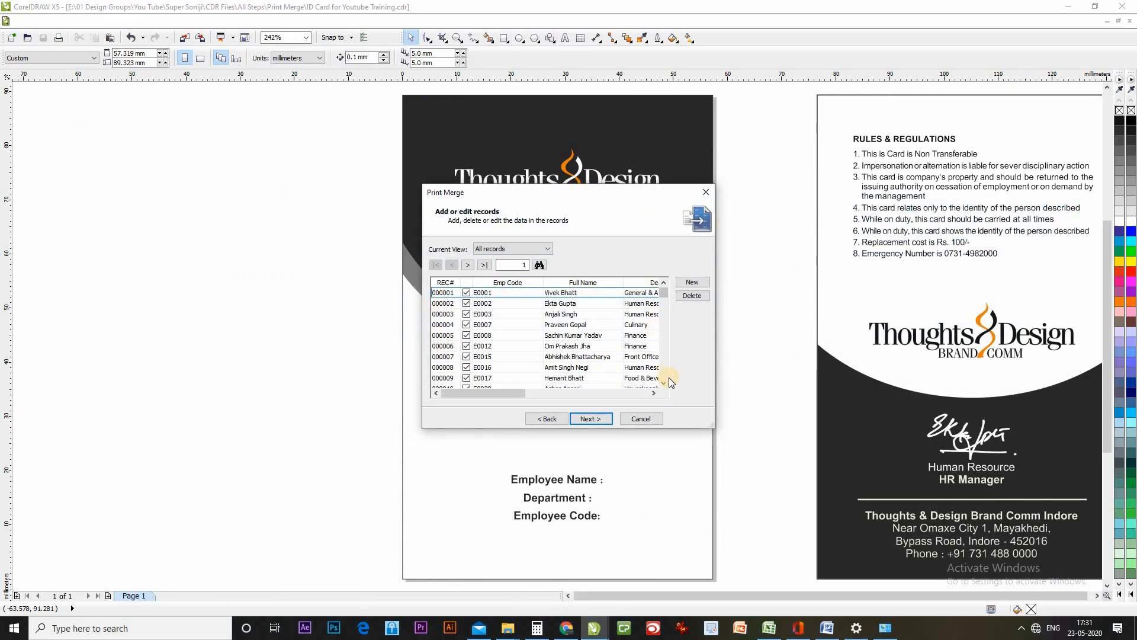
{"action": "left_click", "coordinate": [592, 419]}
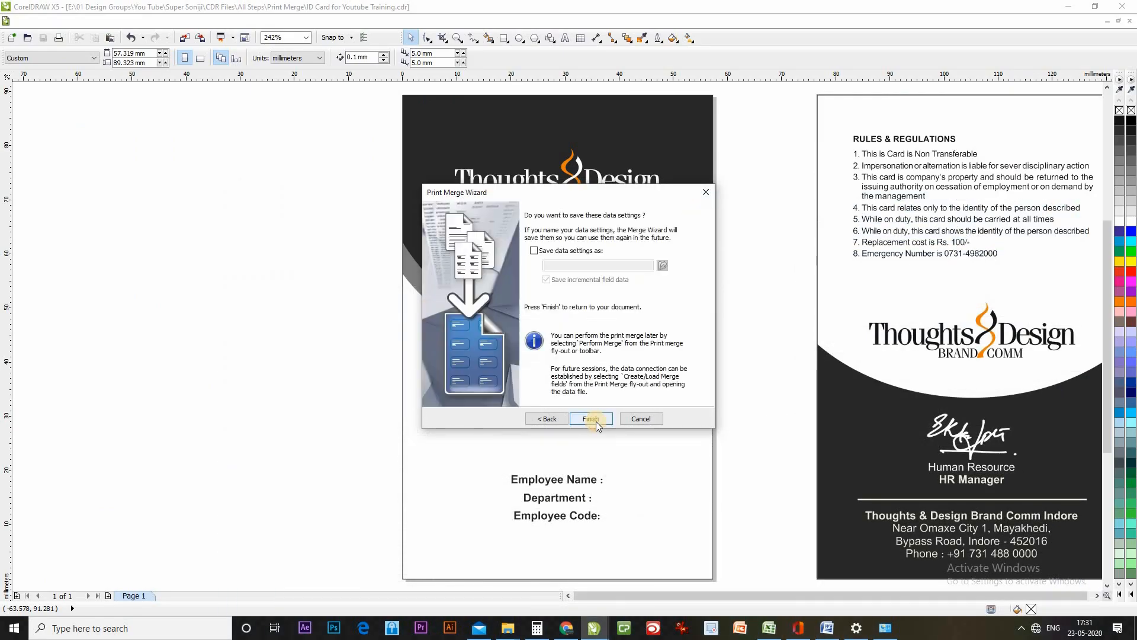
{"action": "left_click", "coordinate": [602, 419]}
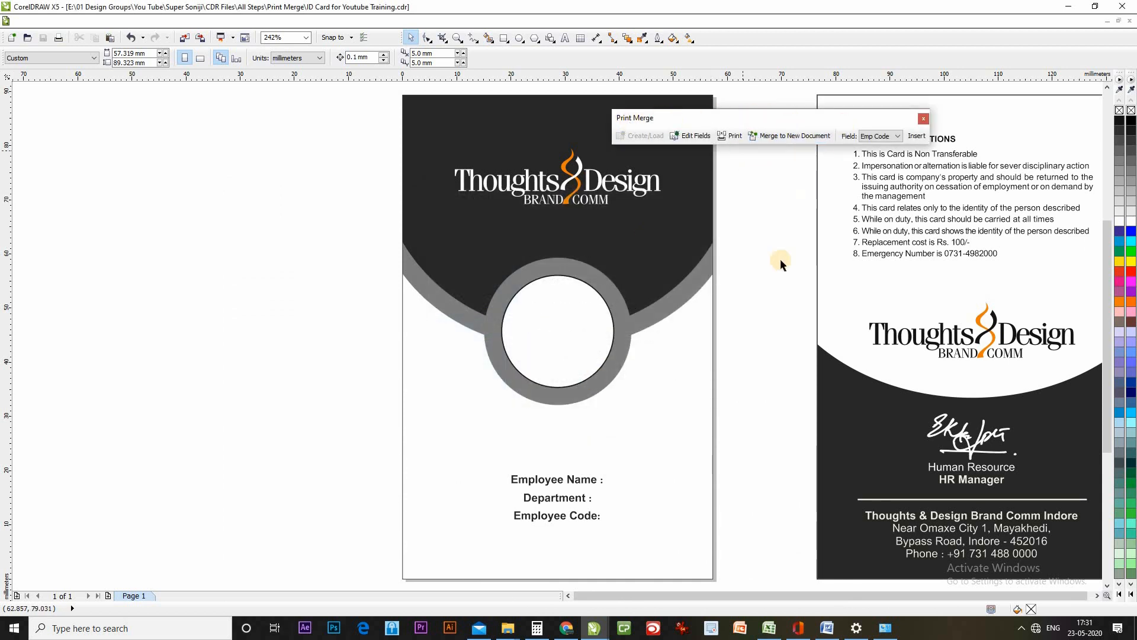
Step: Reopen the merge fields for editing, review Department, DOJ (Property) and Emergency Contact No, and cancel without changing them
{"action": "left_click_drag", "start_coordinate": [776, 119], "coordinate": [816, 116]}
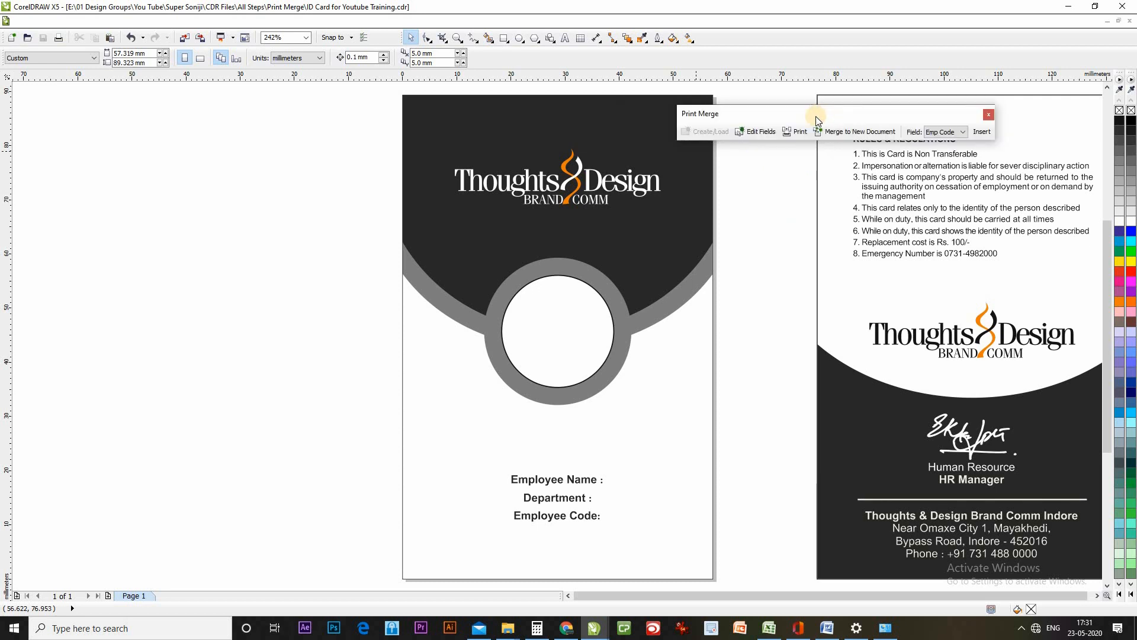
{"action": "left_click", "coordinate": [753, 134]}
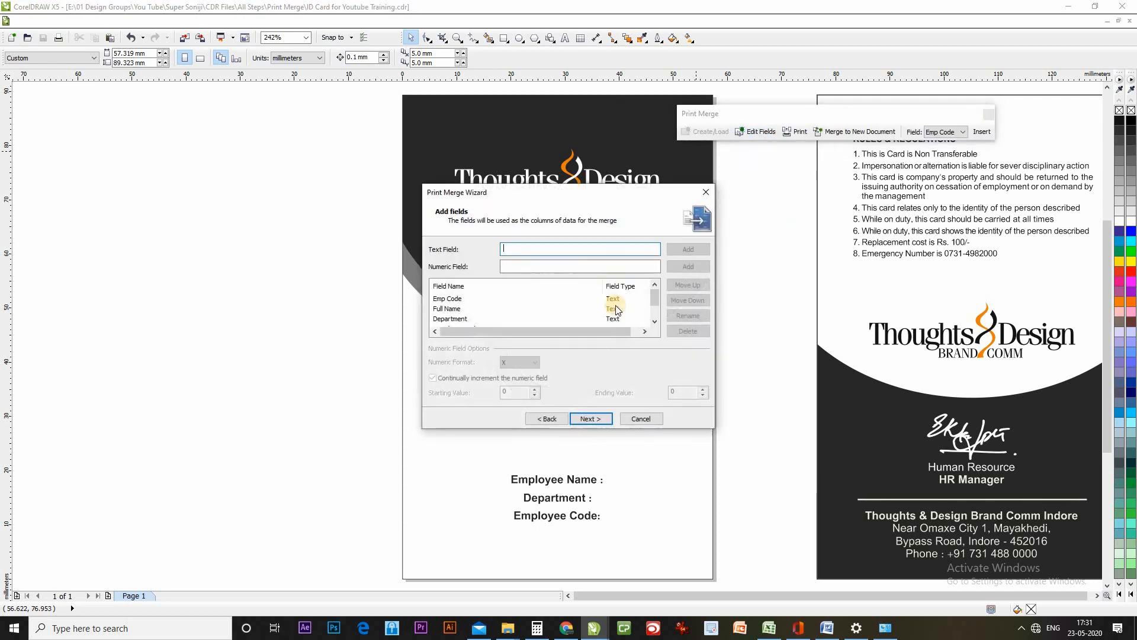
{"action": "scroll", "coordinate": [646, 315], "scroll_direction": "down", "scroll_amount": 1}
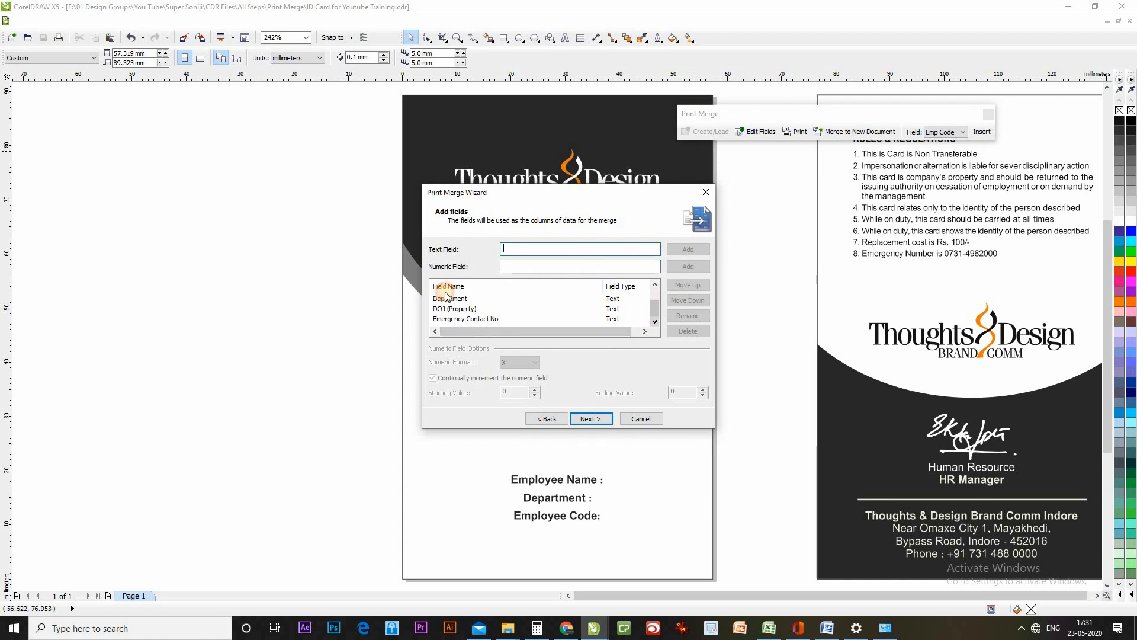
{"action": "left_click", "coordinate": [443, 298]}
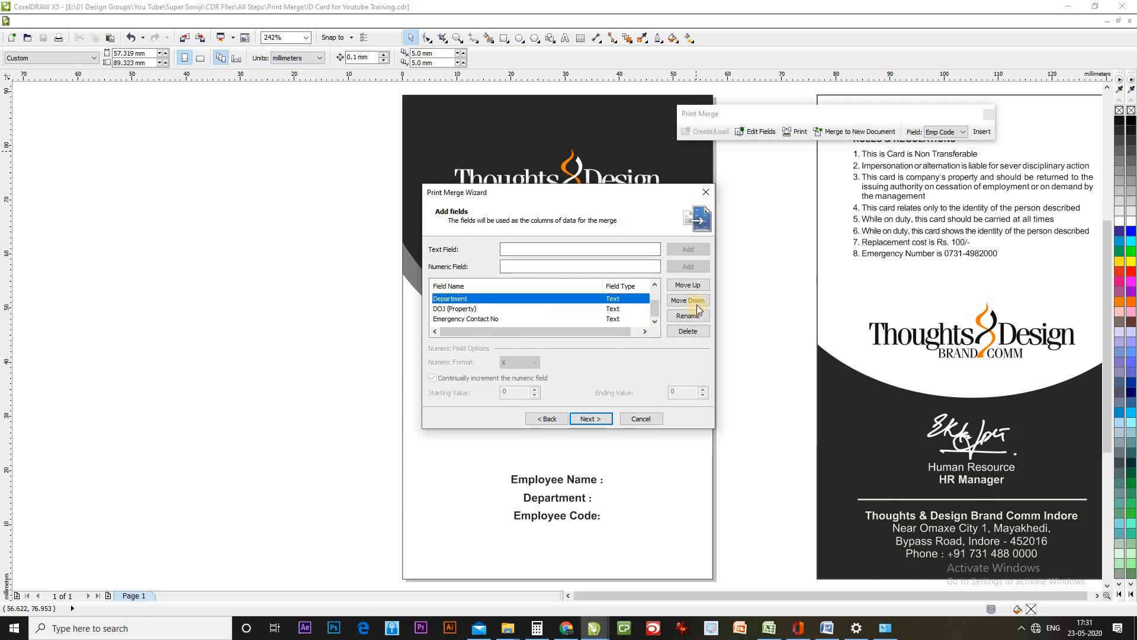
{"action": "left_click", "coordinate": [453, 311]}
{"action": "left_click", "coordinate": [647, 319]}
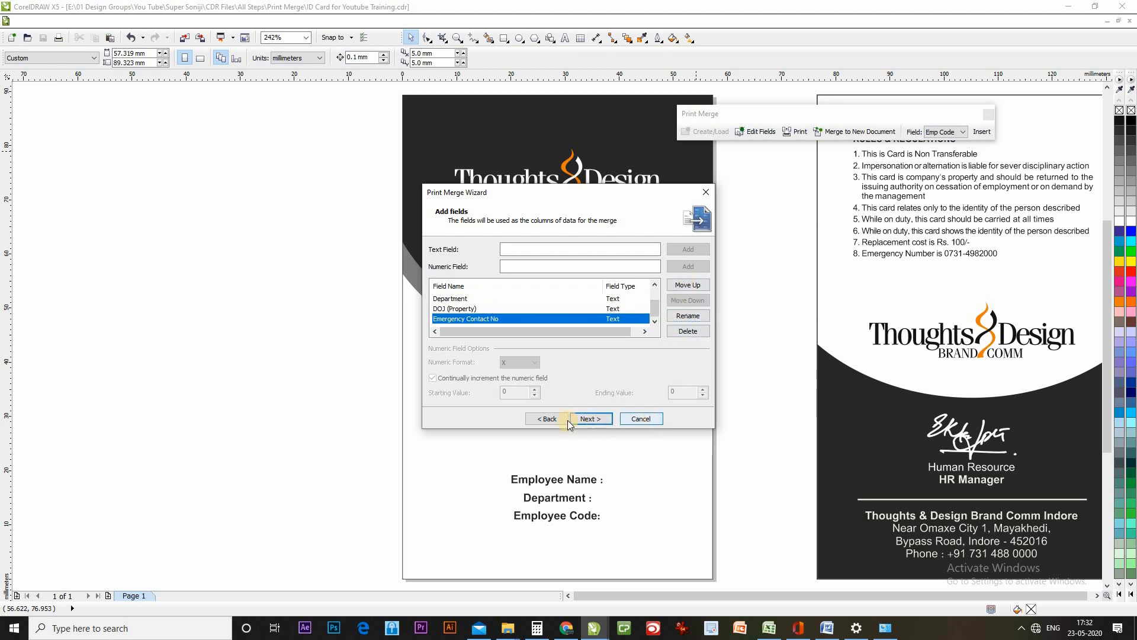
{"action": "left_click", "coordinate": [601, 419]}
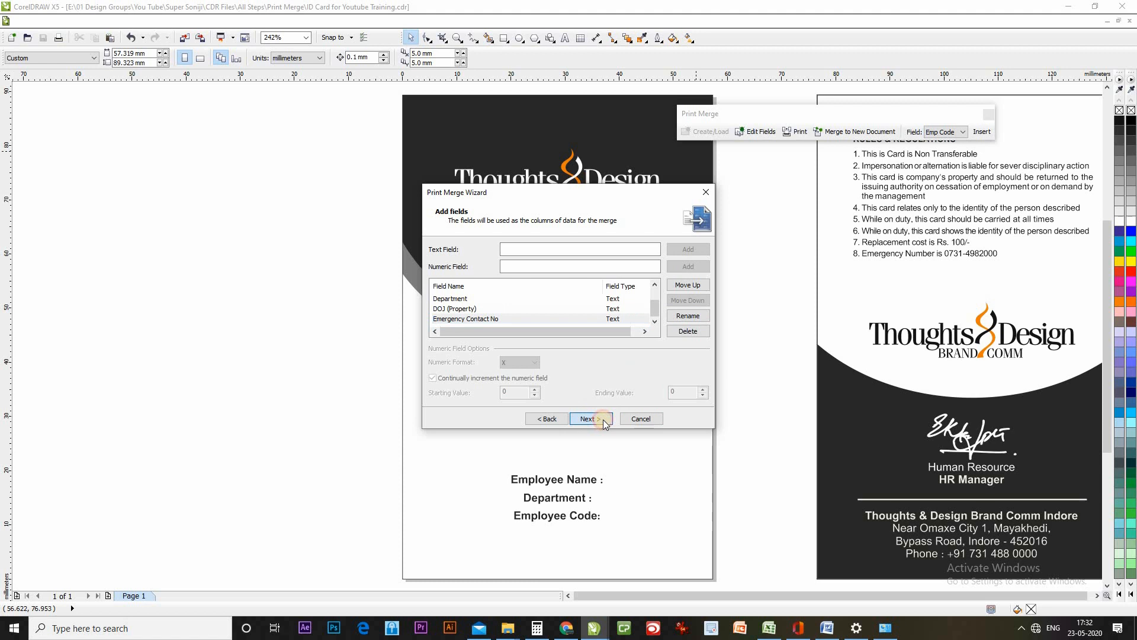
{"action": "left_click", "coordinate": [645, 419]}
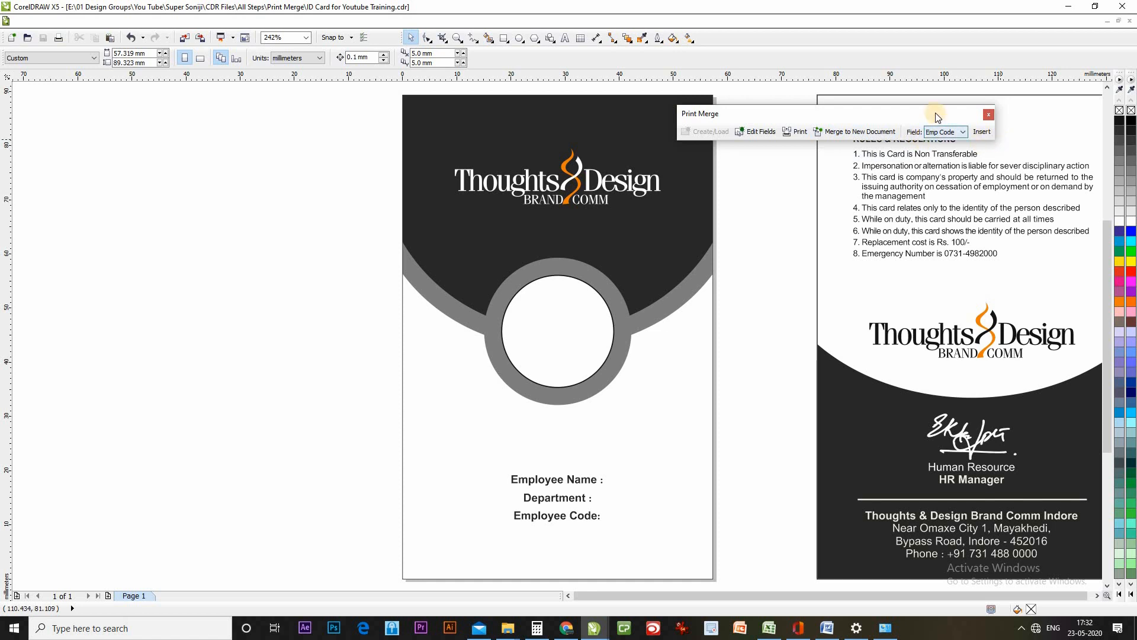
Step: Dock the floating Print Merge toolbar in the property bar row and look through its list of merge fields
{"action": "left_click_drag", "start_coordinate": [916, 117], "coordinate": [713, 49]}
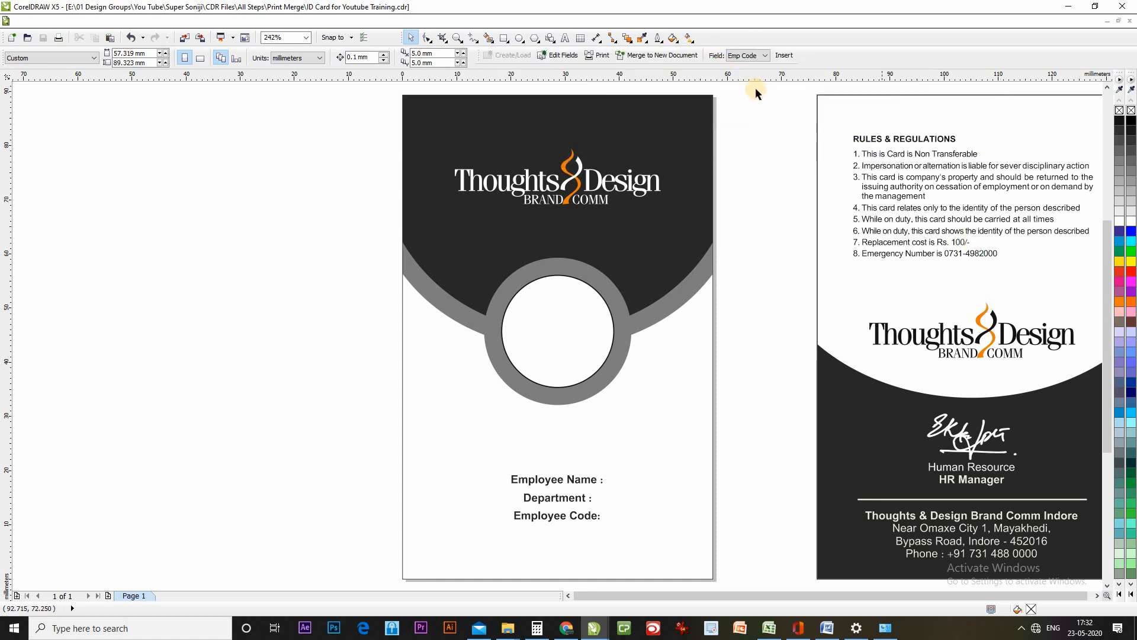
{"action": "left_click", "coordinate": [766, 56]}
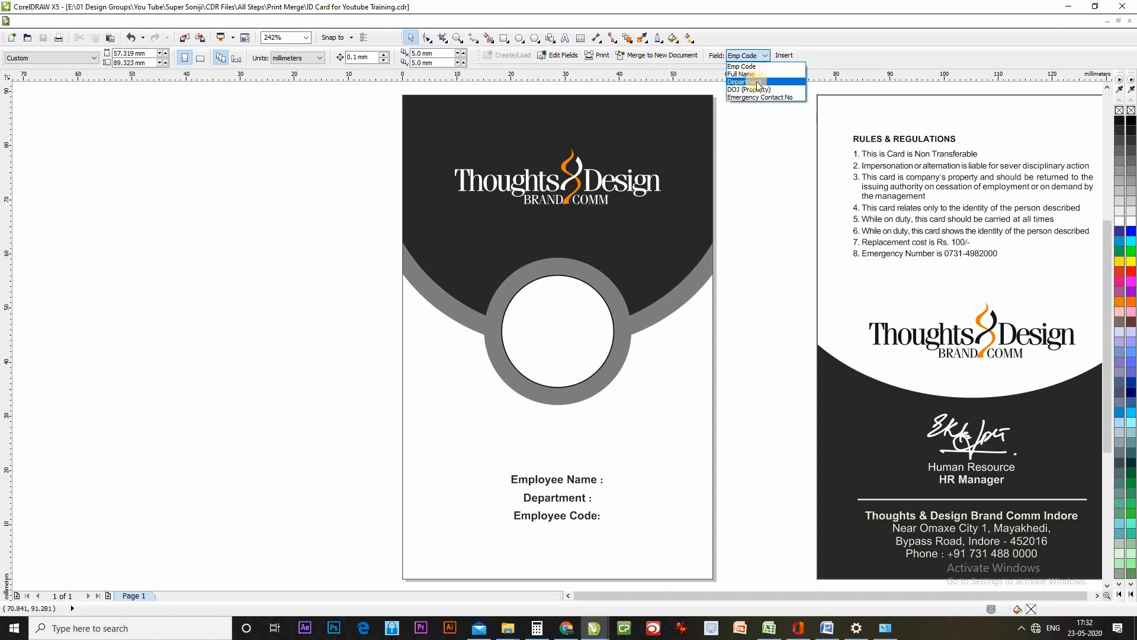
{"action": "left_click", "coordinate": [816, 44]}
Step: Insert the Emp Code, Full Name and Department merge fields into the drawing
{"action": "left_click", "coordinate": [784, 55]}
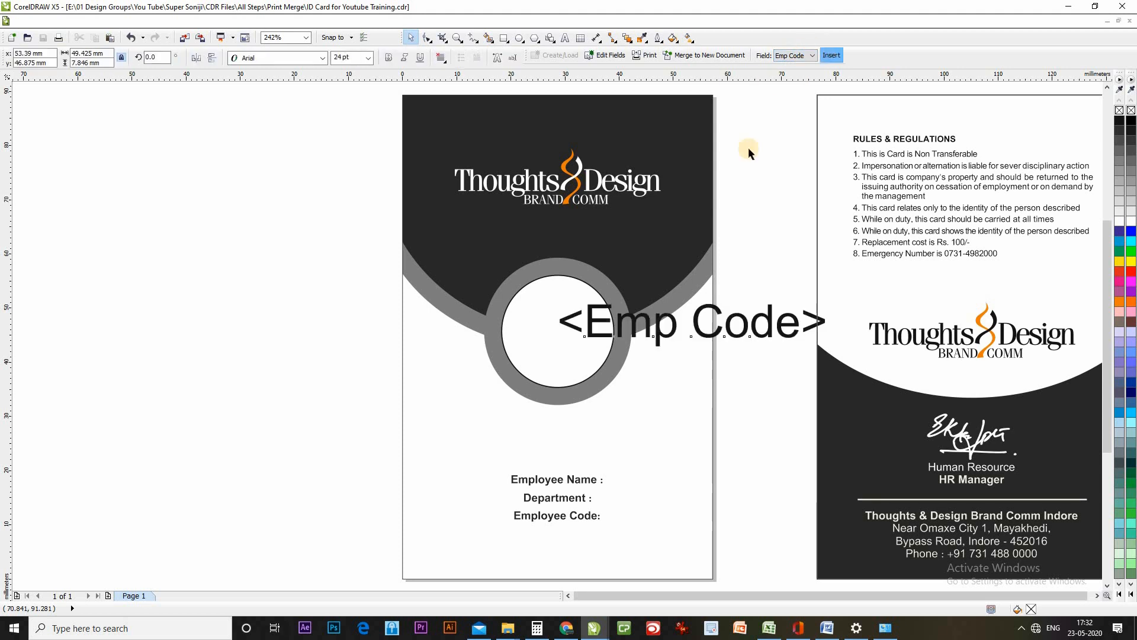
{"action": "left_click", "coordinate": [790, 57]}
{"action": "left_click", "coordinate": [791, 72]}
{"action": "left_click", "coordinate": [832, 55]}
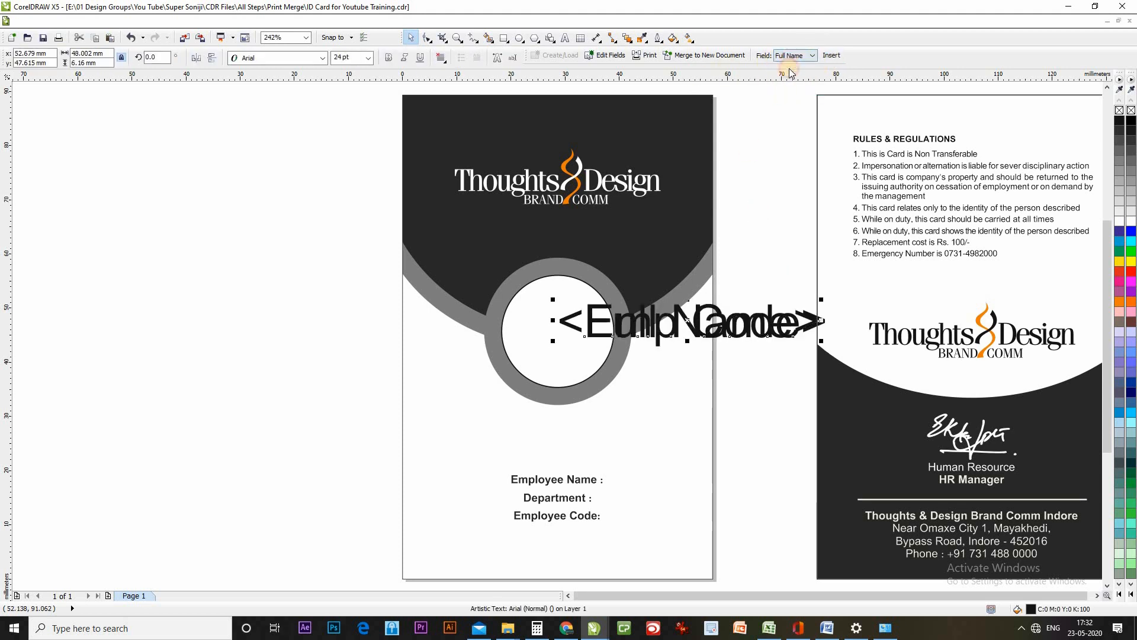
{"action": "left_click", "coordinate": [790, 55]}
{"action": "left_click", "coordinate": [788, 83]}
{"action": "left_click", "coordinate": [831, 55]}
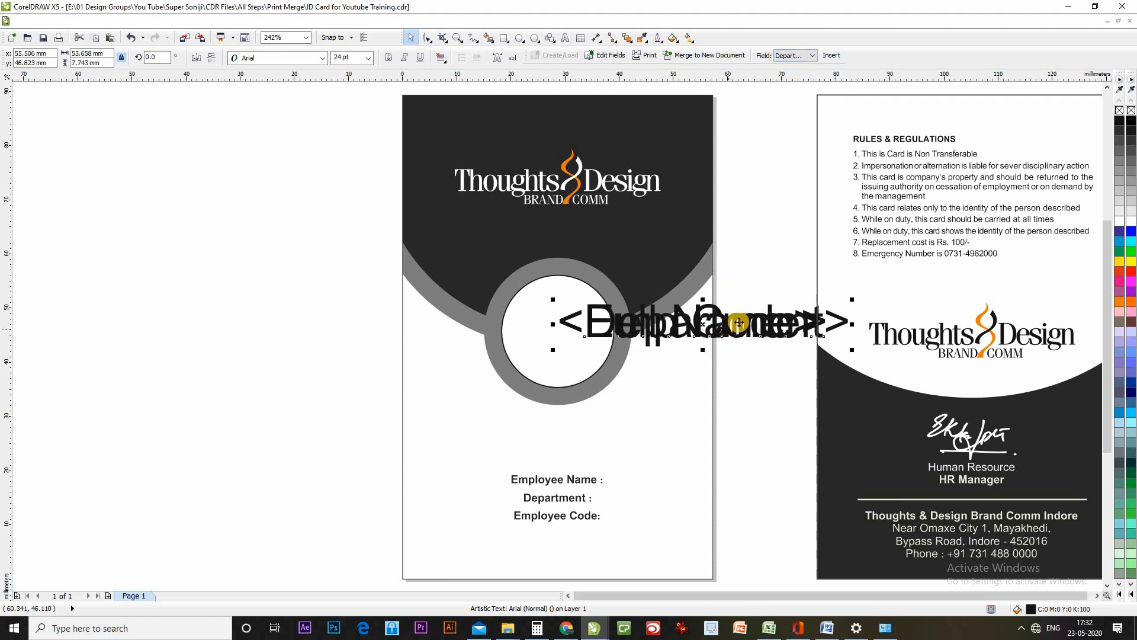
Step: Move the Department, Emp Code and Full Name field texts apart into the empty area beside the card front
{"action": "left_click_drag", "start_coordinate": [739, 322], "coordinate": [286, 213]}
{"action": "left_click_drag", "start_coordinate": [776, 339], "coordinate": [299, 270]}
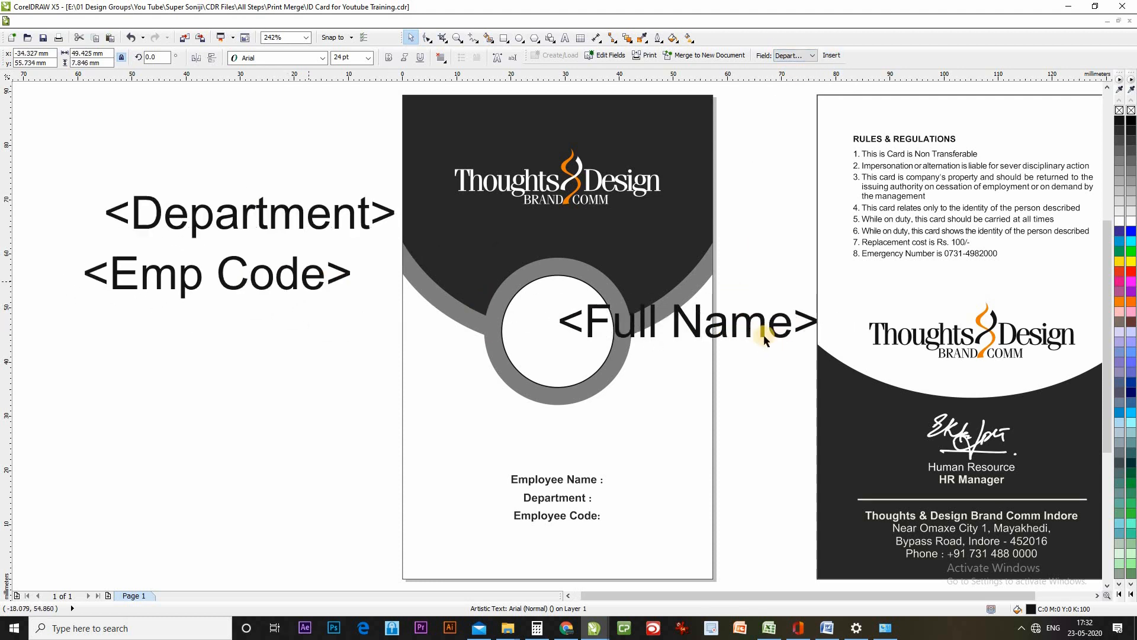
{"action": "left_click_drag", "start_coordinate": [764, 340], "coordinate": [293, 358]}
Step: Ungroup the card front and select its Employee Name label to check the font settings
{"action": "left_click", "coordinate": [555, 480]}
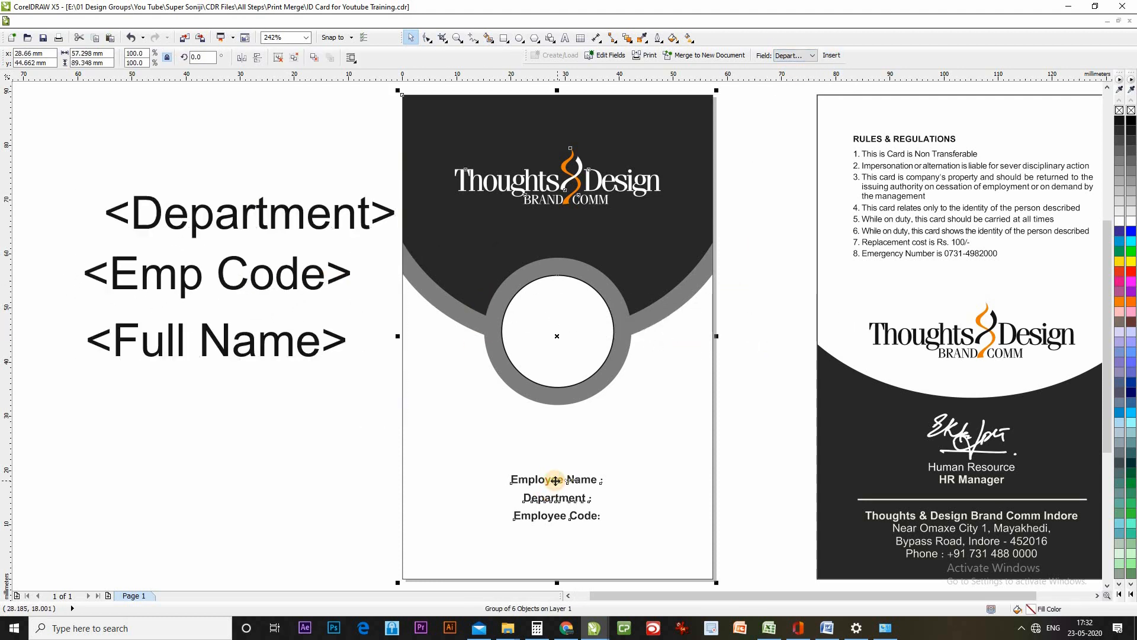
{"action": "left_click", "coordinate": [278, 58]}
{"action": "left_click", "coordinate": [449, 481]}
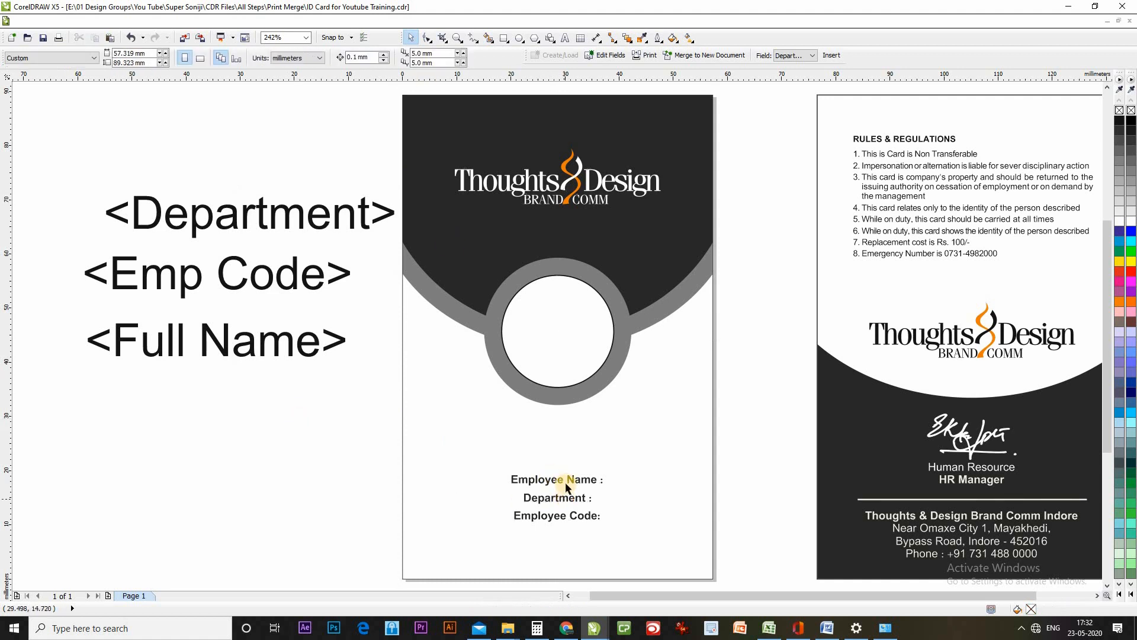
{"action": "left_click", "coordinate": [565, 483]}
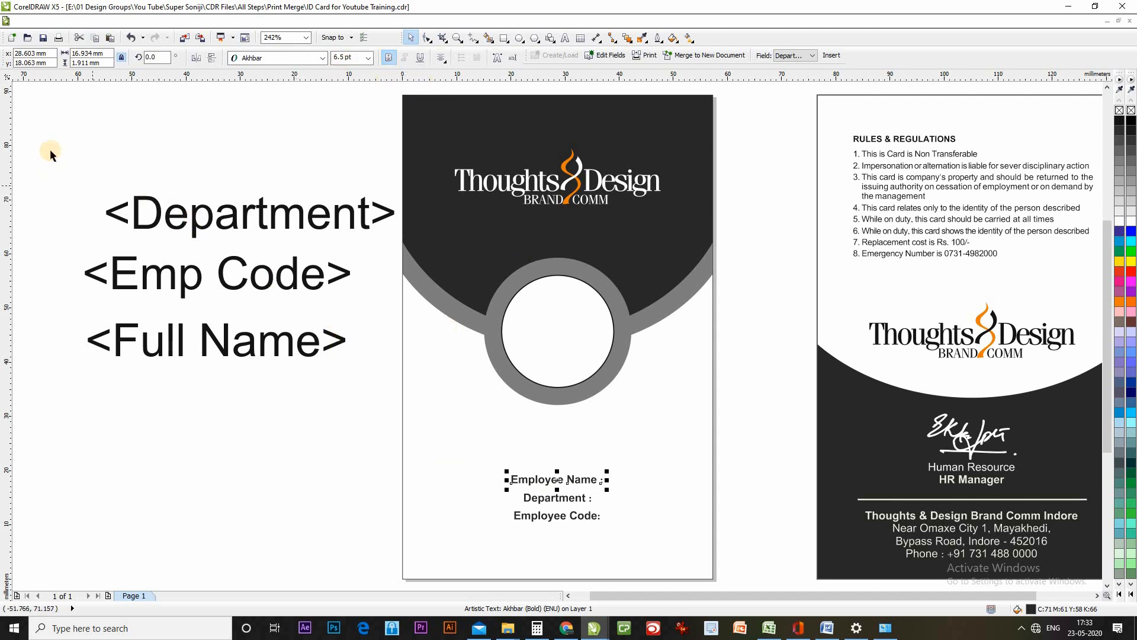
Step: Copy the text properties of the card's Employee Name label onto the Department, Emp Code and Full Name merge fields
{"action": "left_click_drag", "start_coordinate": [49, 148], "coordinate": [422, 409]}
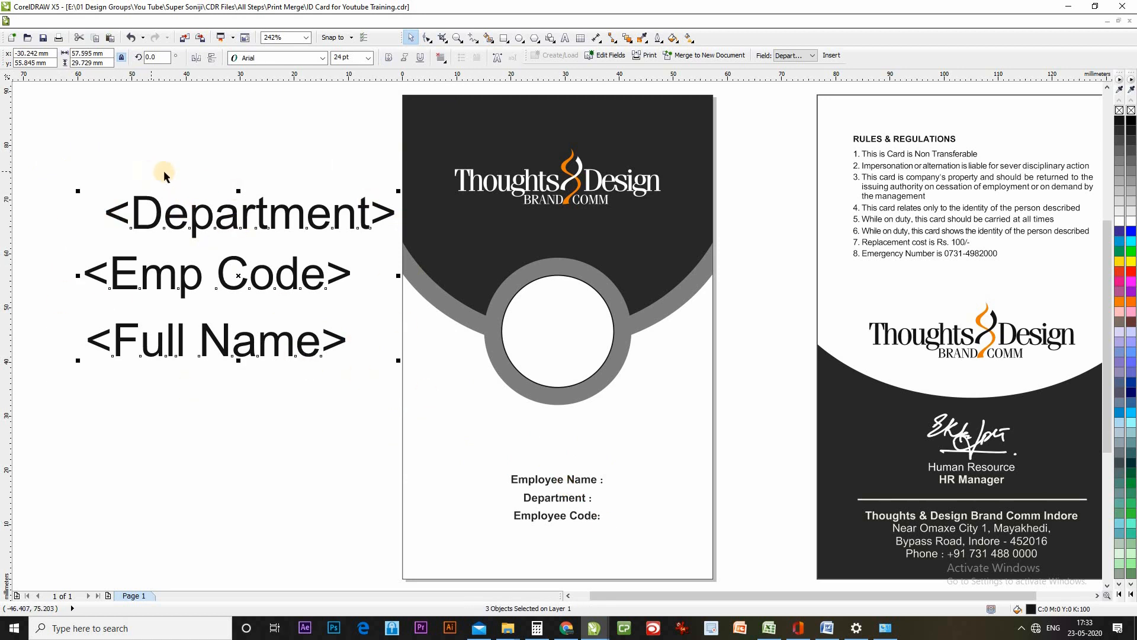
{"action": "left_click", "coordinate": [49, 21]}
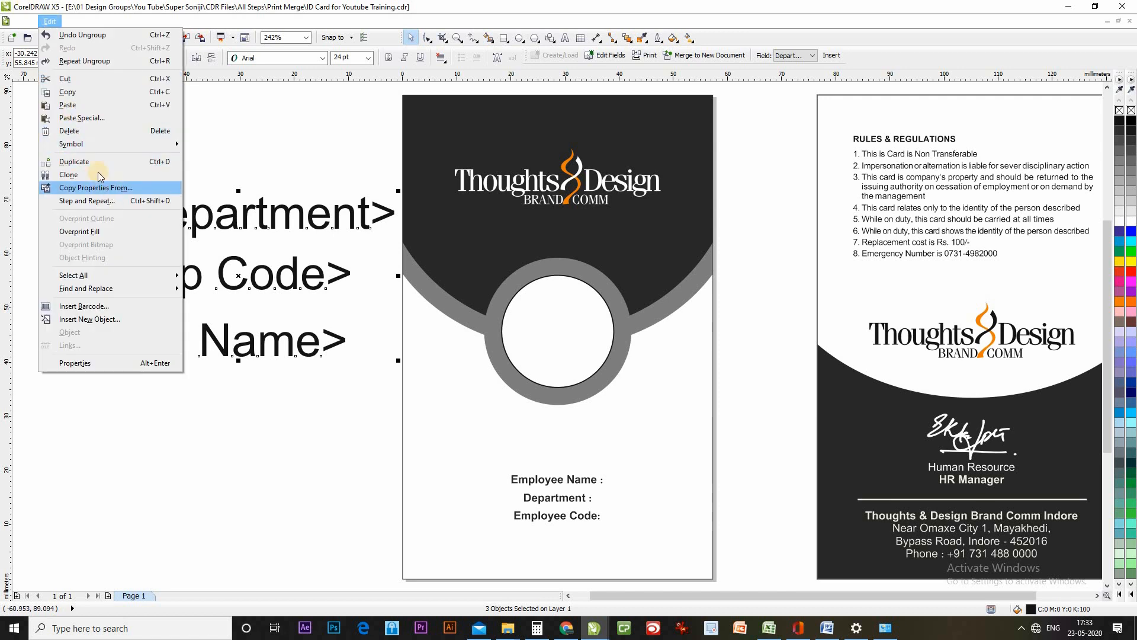
{"action": "left_click", "coordinate": [109, 188]}
{"action": "left_click_drag", "start_coordinate": [598, 267], "coordinate": [816, 259]}
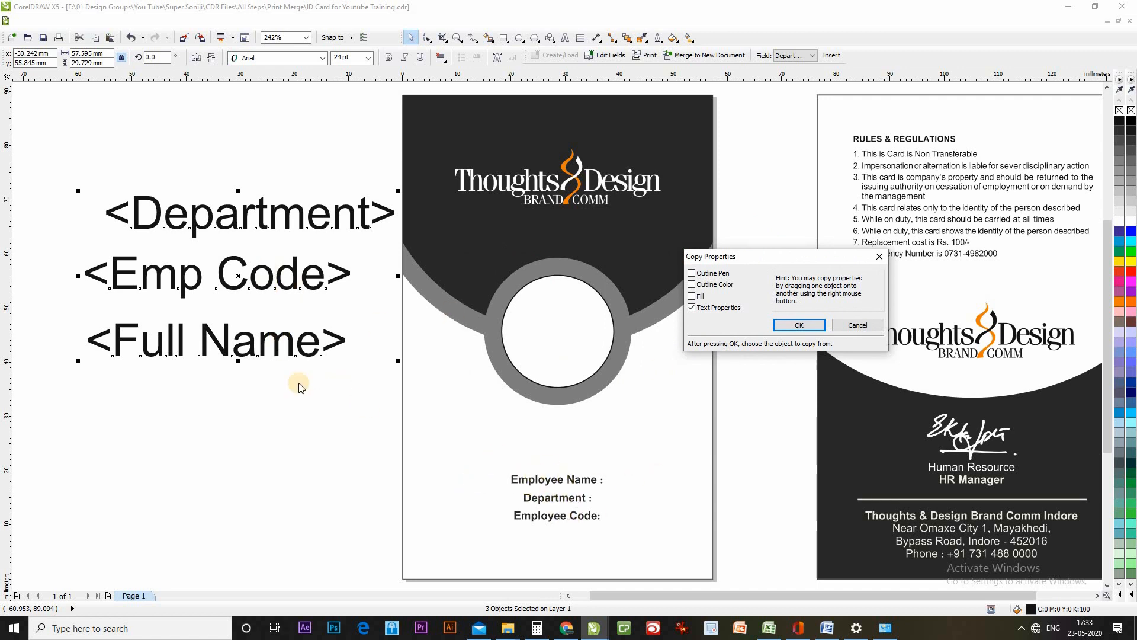
{"action": "left_click", "coordinate": [795, 326]}
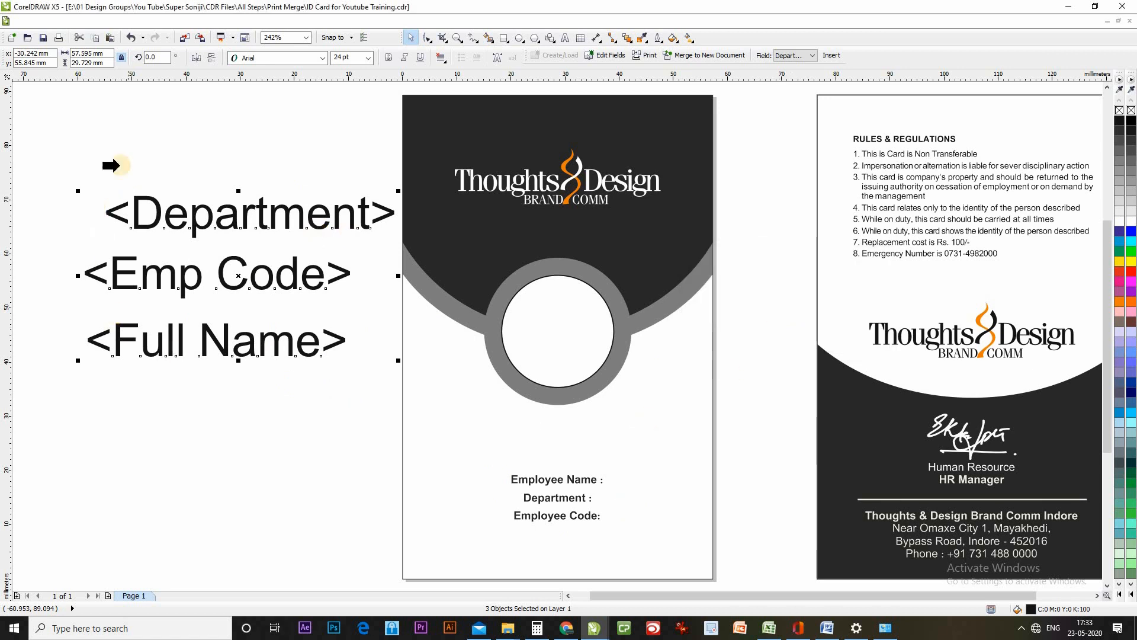
{"action": "left_click", "coordinate": [512, 480]}
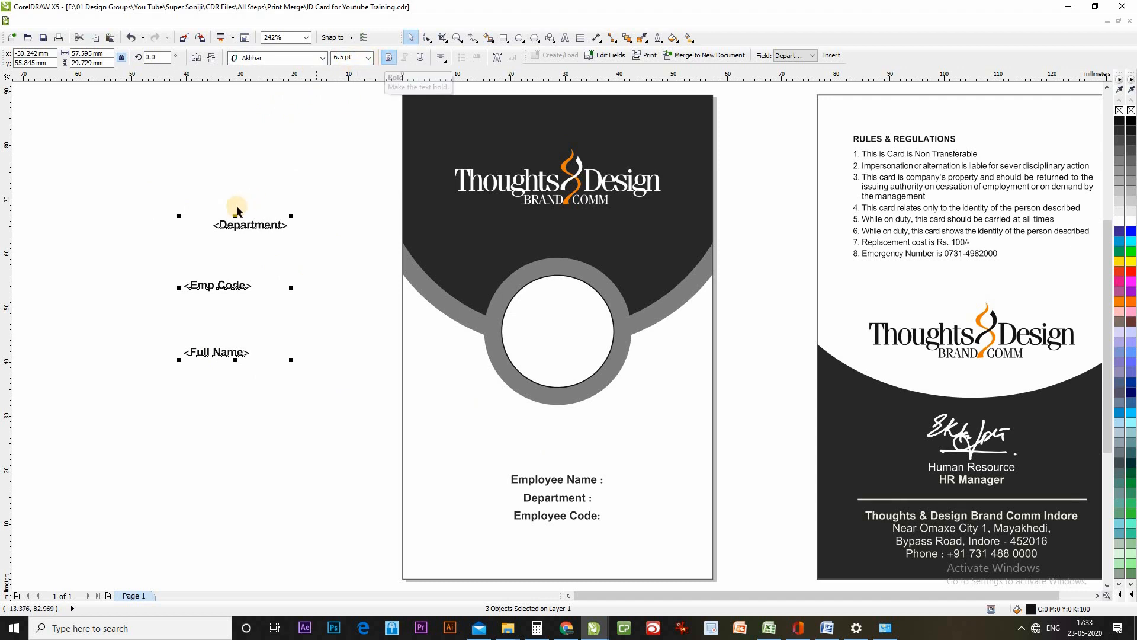
Step: Cut the <Department> field text and paste it after the Department label on the card front
{"action": "left_click", "coordinate": [321, 260]}
{"action": "left_click", "coordinate": [270, 229]}
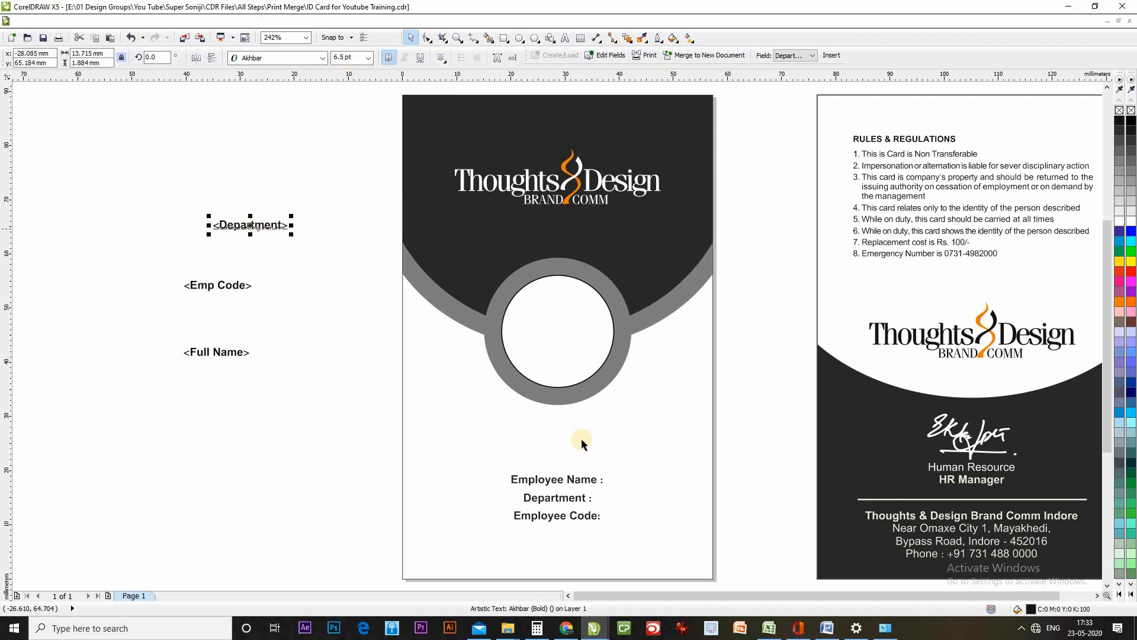
{"action": "double_click", "coordinate": [276, 229]}
{"action": "key", "text": "ctrl+a"}
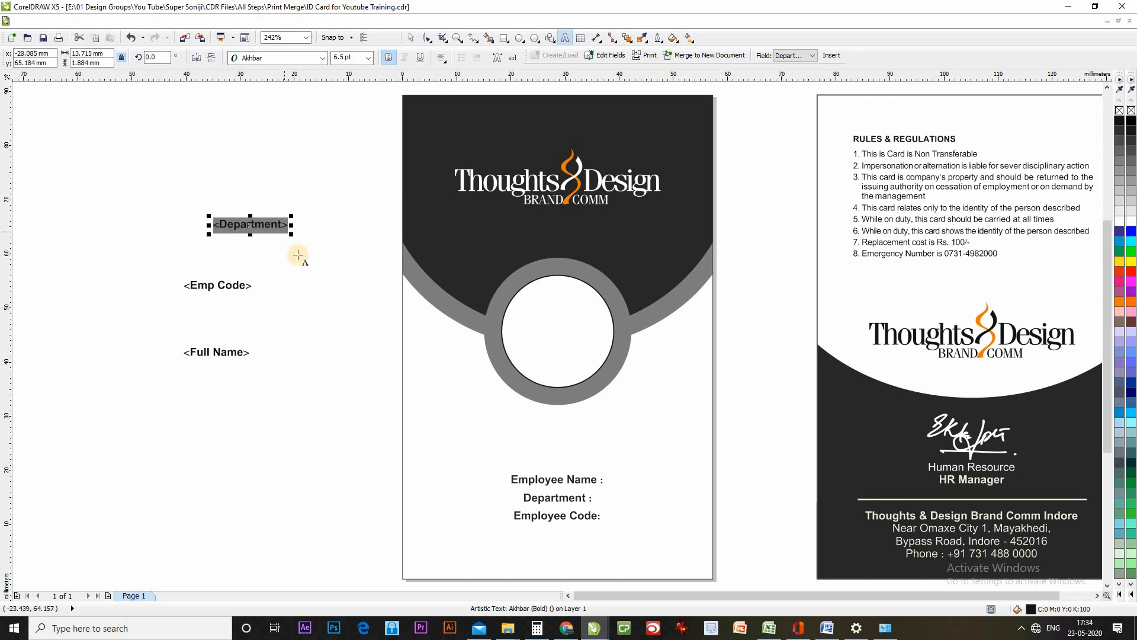
{"action": "key", "text": "ctrl+x"}
{"action": "left_click", "coordinate": [551, 498]}
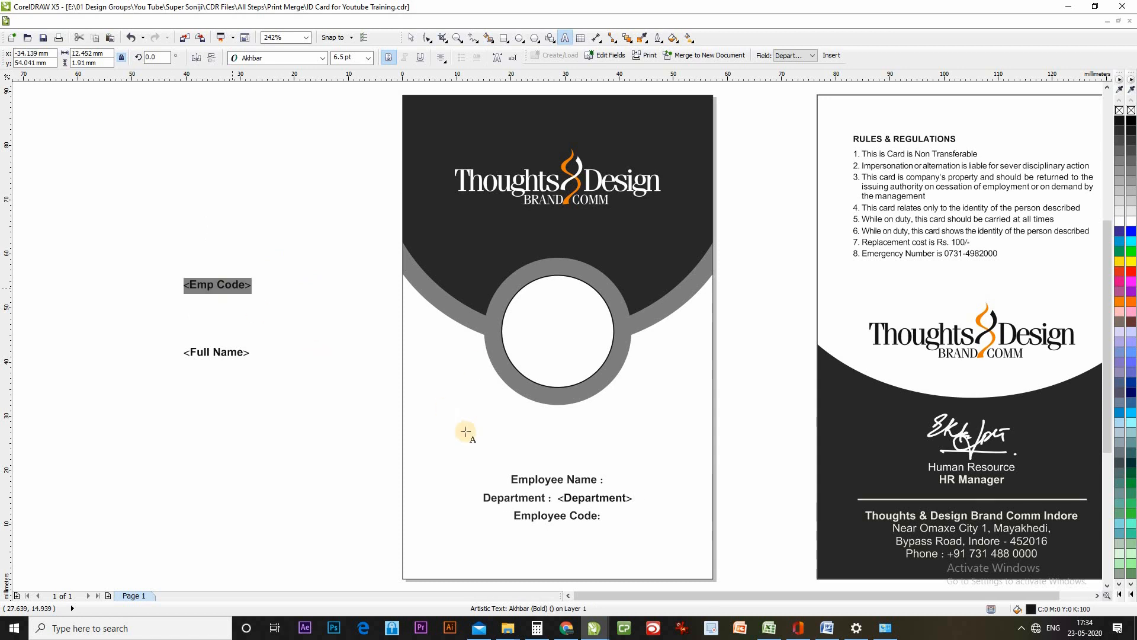
Step: Cut the <Emp Code> field text and paste it after the Employee Code label on the card front
{"action": "key", "text": "ctrl+x"}
{"action": "left_click", "coordinate": [584, 480]}
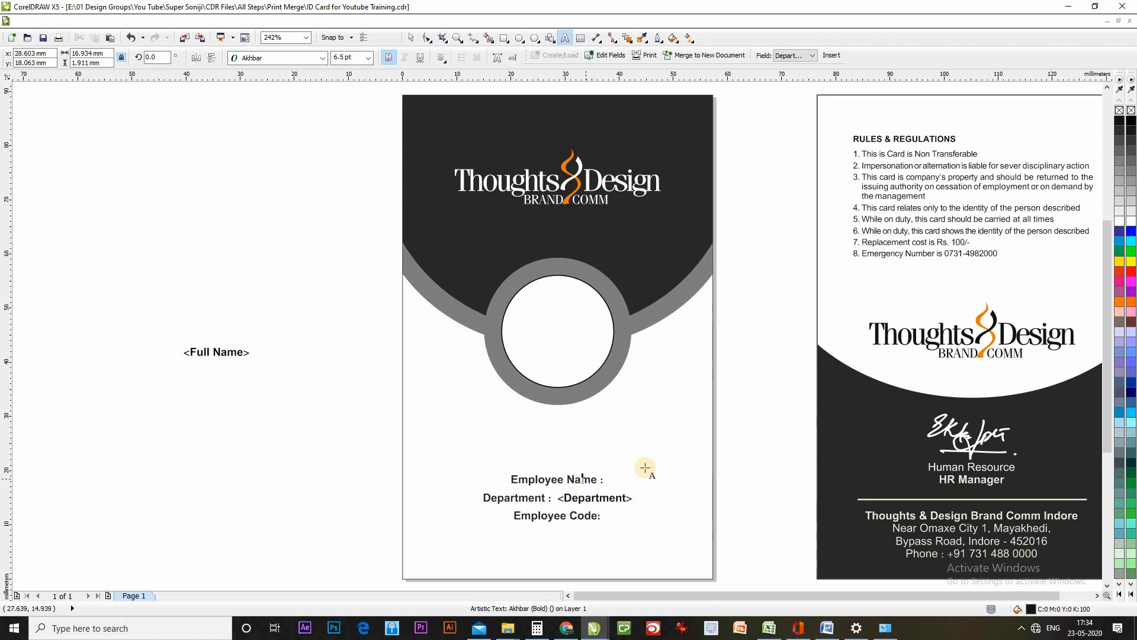
{"action": "left_click", "coordinate": [590, 516]}
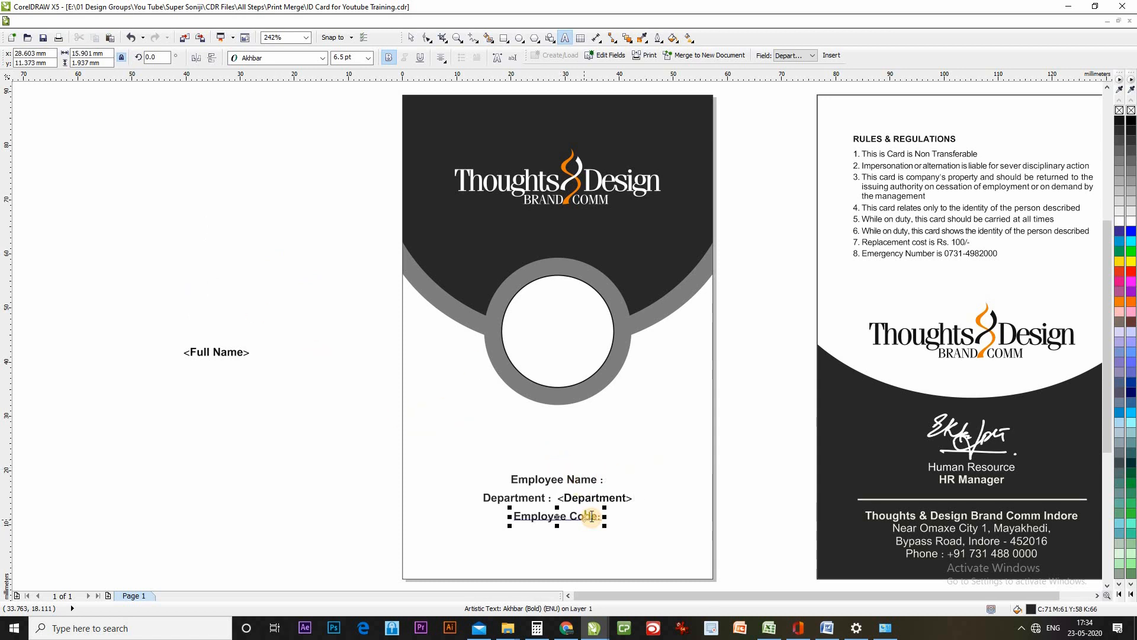
{"action": "key", "text": "ctrl+v"}
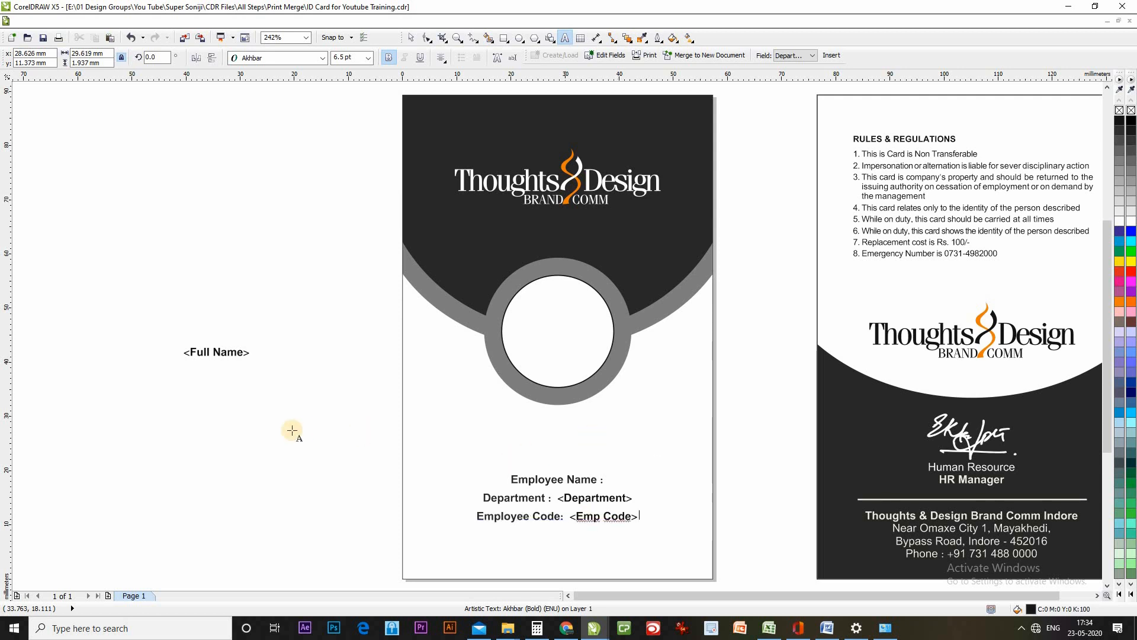
Step: Cut the <Full Name> field text and paste it after the Employee Name label on the card front
{"action": "left_click", "coordinate": [239, 347]}
{"action": "key", "text": "ctrl+a"}
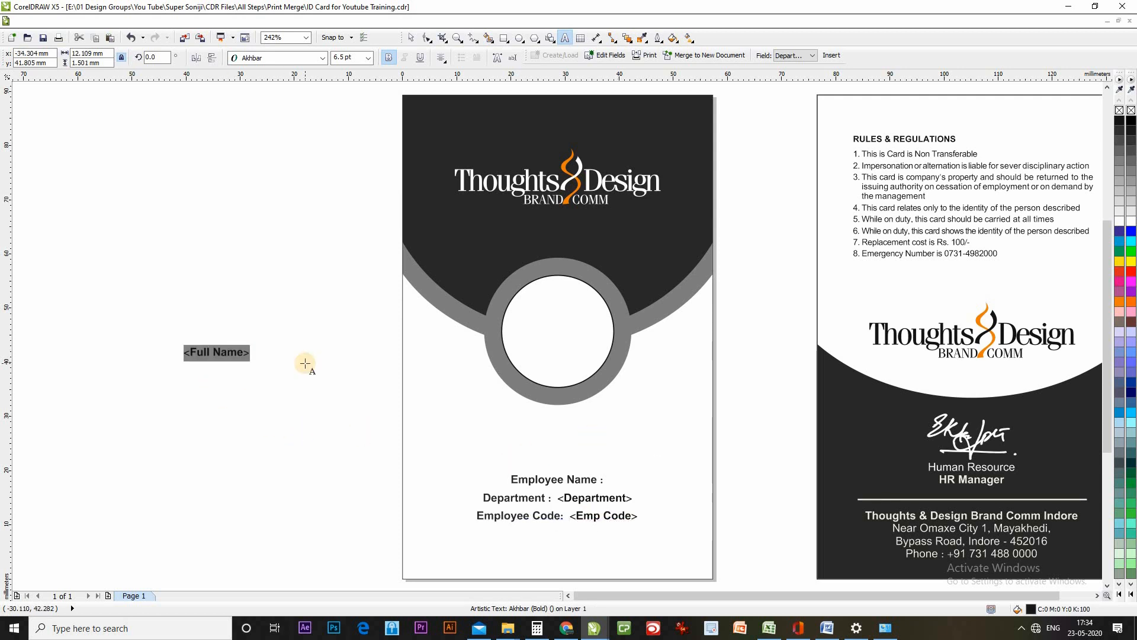
{"action": "key", "text": "ctrl+x"}
{"action": "left_click", "coordinate": [582, 479]}
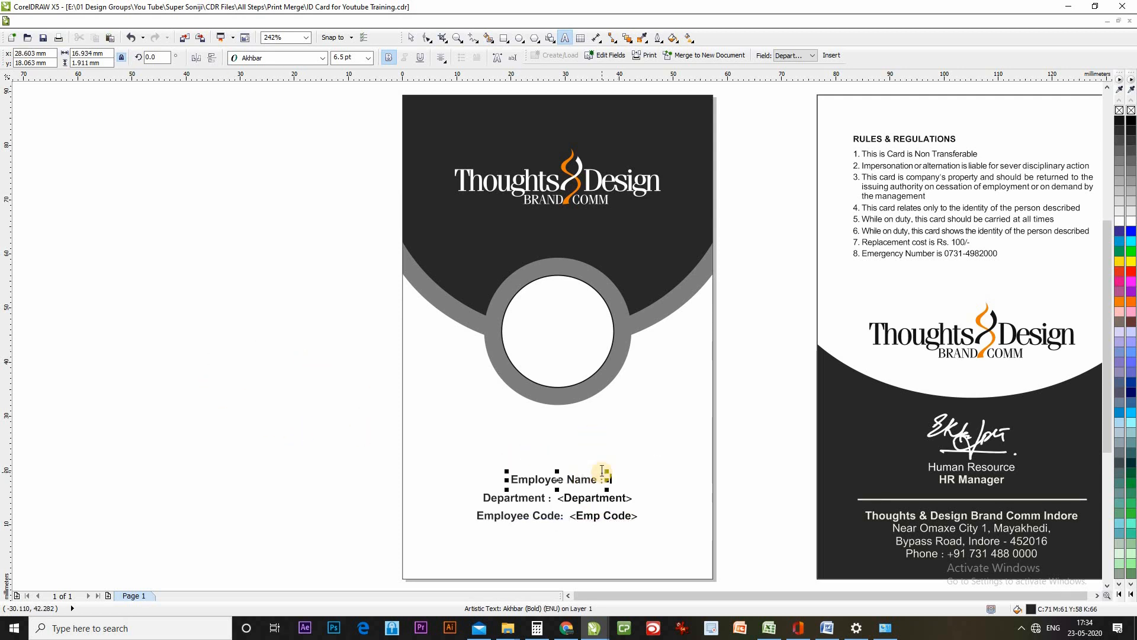
{"action": "key", "text": "ctrl+v"}
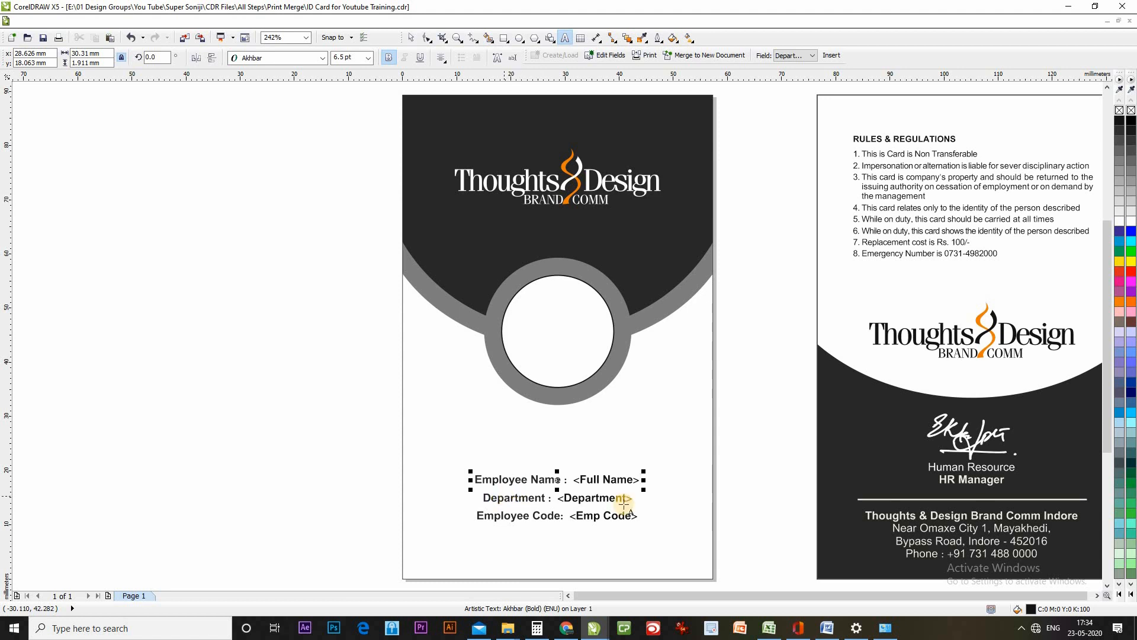
Step: Finish the text editing and merge the card design with the employee records into a new document
{"action": "left_click", "coordinate": [411, 38]}
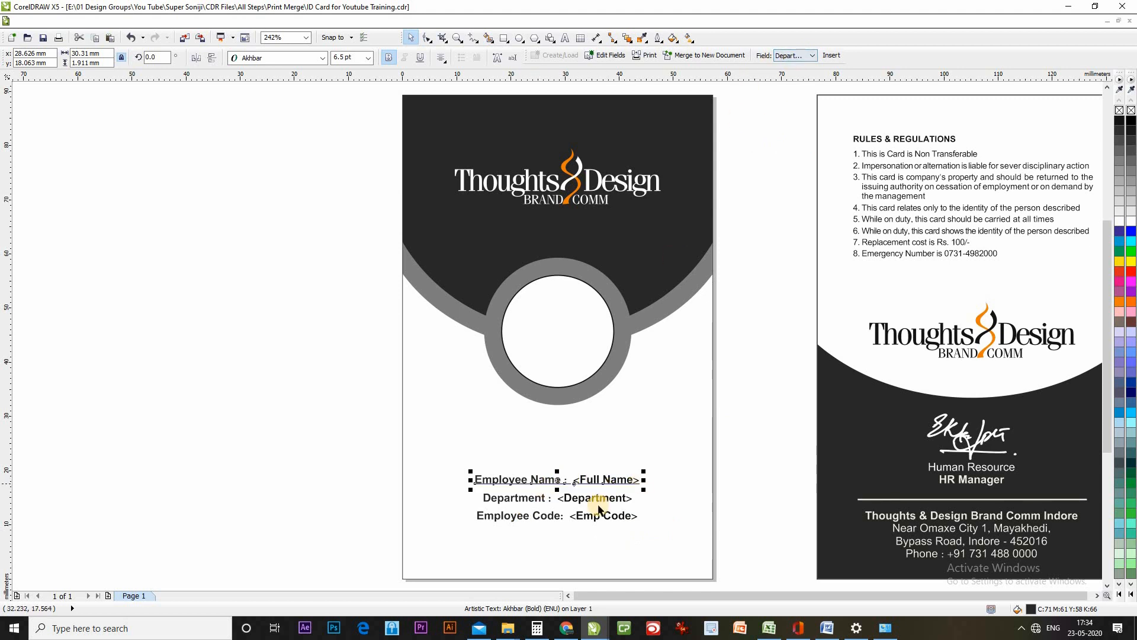
{"action": "left_click", "coordinate": [765, 468]}
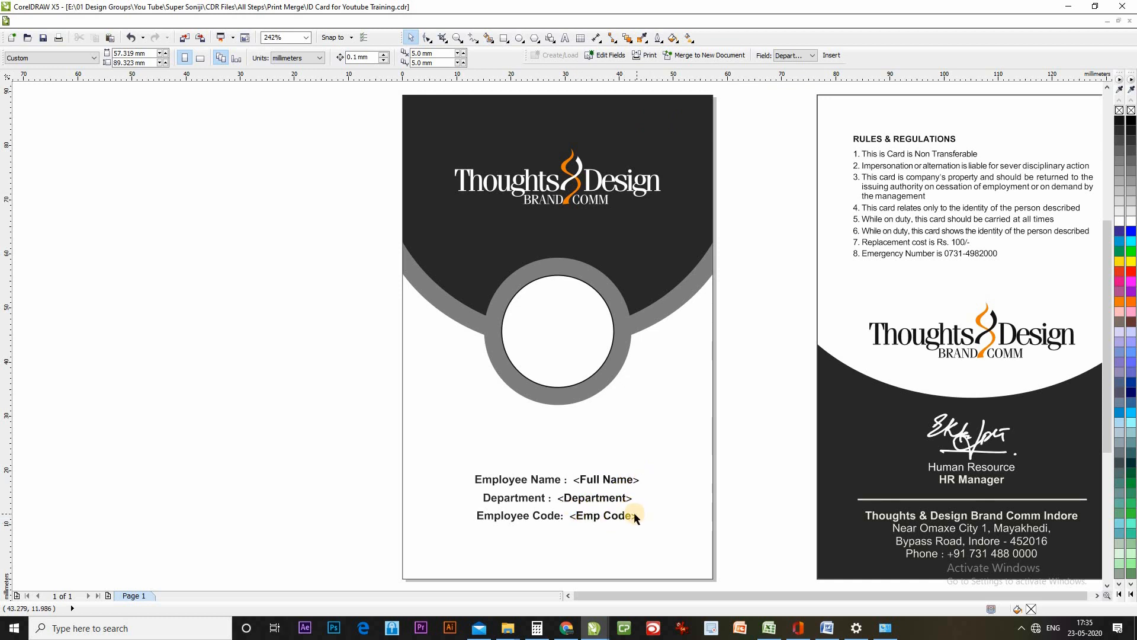
{"action": "left_click", "coordinate": [705, 58]}
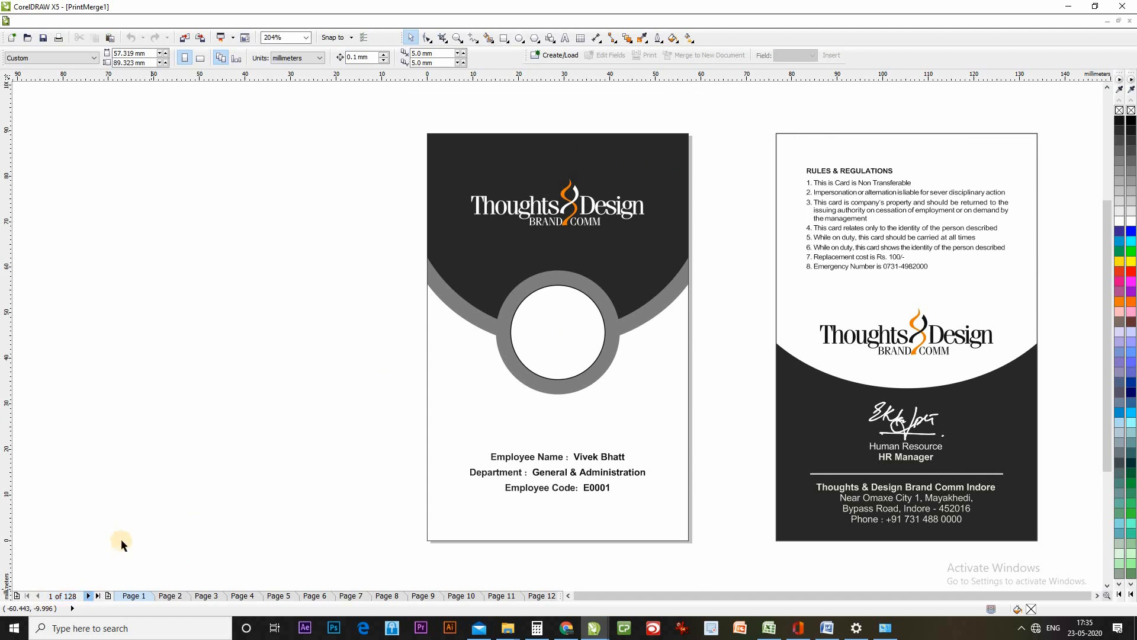
Step: Page forward and back through the merged cards to check each employee's name, department and code
{"action": "key", "text": "Page_Down"}
{"action": "key", "text": "Page_Down"}
{"action": "key", "text": "Page_Down"}
{"action": "key", "text": "Page_Down"}
{"action": "key", "text": "Page_Down"}
{"action": "key", "text": "Page_Down"}
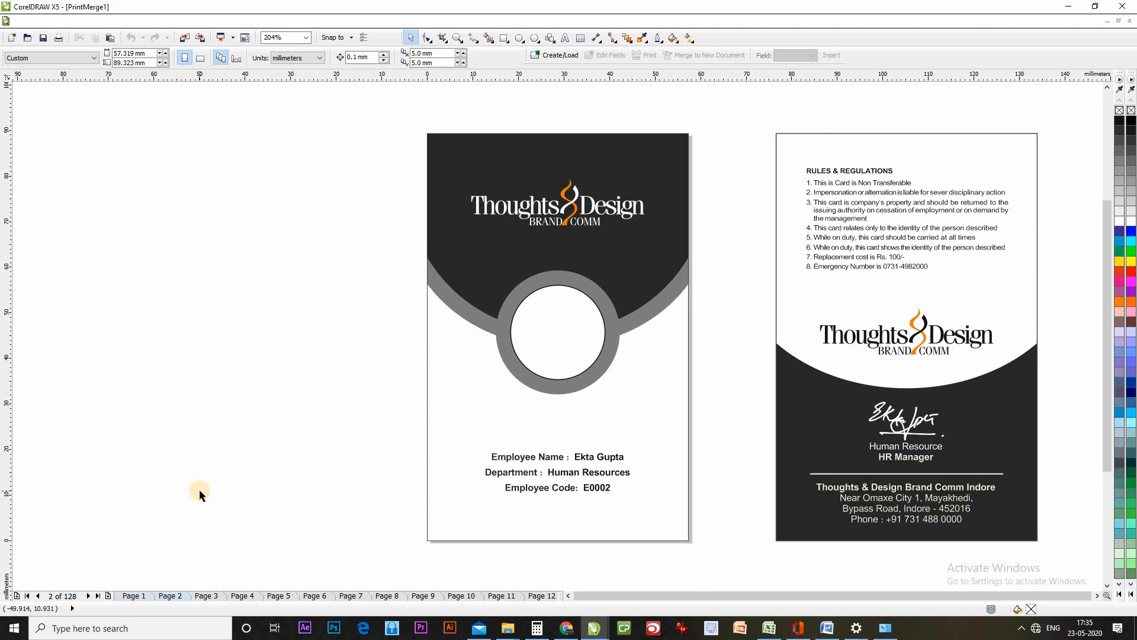
{"action": "key", "text": "Page_Down"}
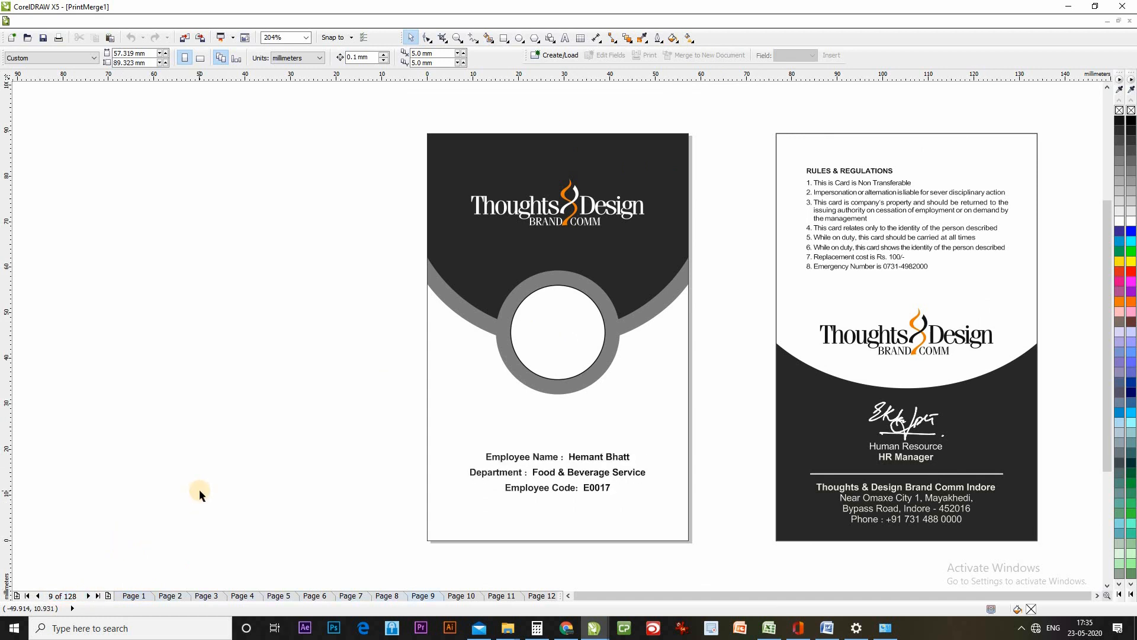
{"action": "key", "text": "Page_Down"}
{"action": "key", "text": "Page_Down"}
{"action": "key", "text": "Page_Up"}
{"action": "key", "text": "Page_Up"}
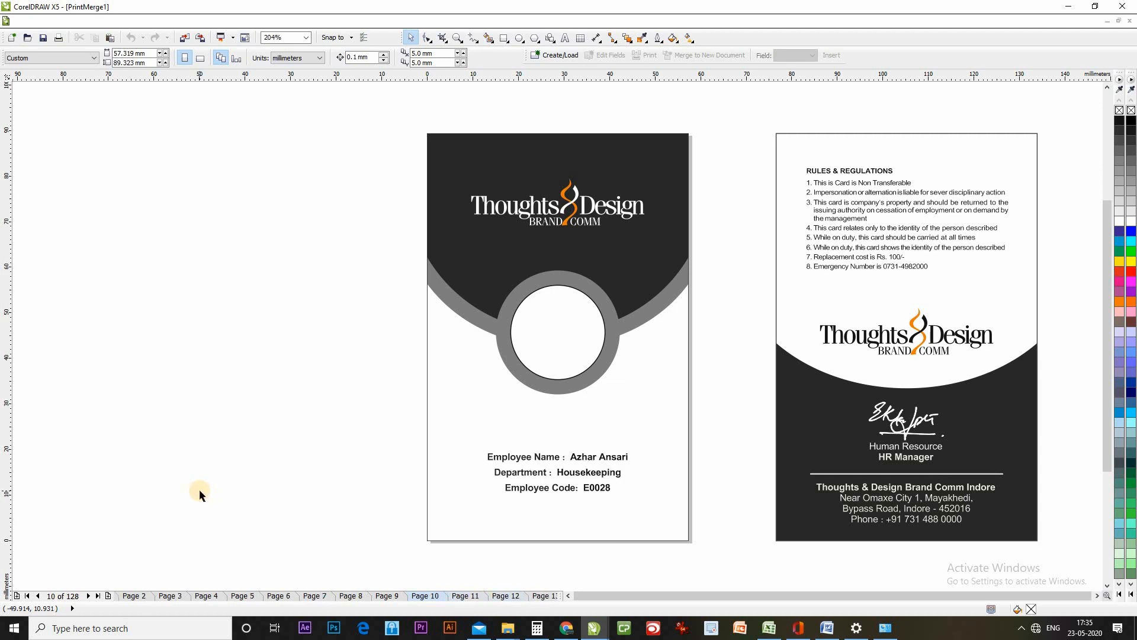
{"action": "key", "text": "Page_Down"}
{"action": "key", "text": "Page_Down"}
{"action": "key", "text": "Page_Down"}
{"action": "key", "text": "Page_Down"}
{"action": "key", "text": "Page_Down"}
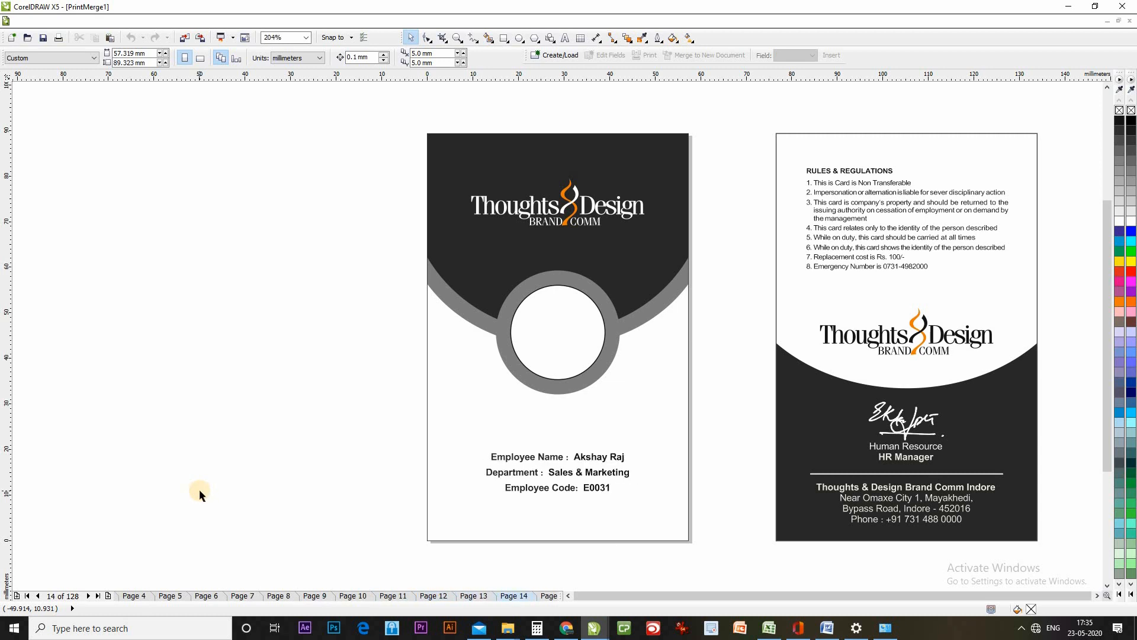
{"action": "key", "text": "Page_Up"}
{"action": "key", "text": "Page_Up"}
{"action": "key", "text": "Page_Up"}
{"action": "key", "text": "Page_Up"}
{"action": "key", "text": "Page_Up"}
{"action": "key", "text": "Page_Up"}
{"action": "key", "text": "Page_Up"}
{"action": "key", "text": "Page_Up"}
{"action": "key", "text": "Page_Up"}
{"action": "key", "text": "Page_Up"}
{"action": "key", "text": "Page_Up"}
{"action": "key", "text": "Page_Up"}
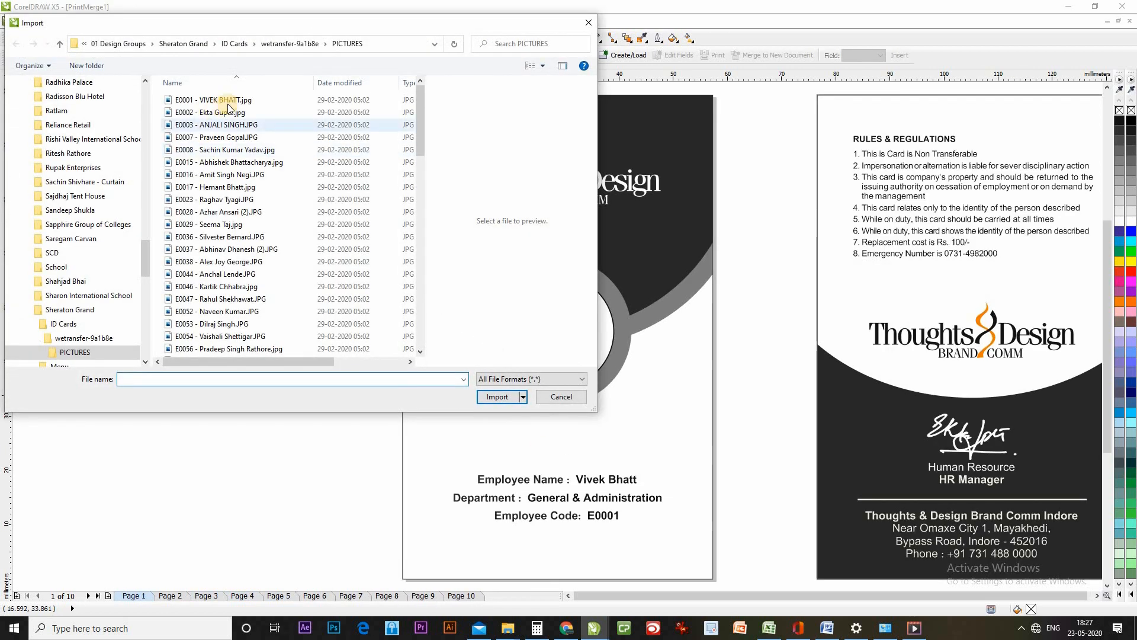
Step: Import the first eleven employee photos from the PICTURES folder
{"action": "left_click", "coordinate": [226, 100]}
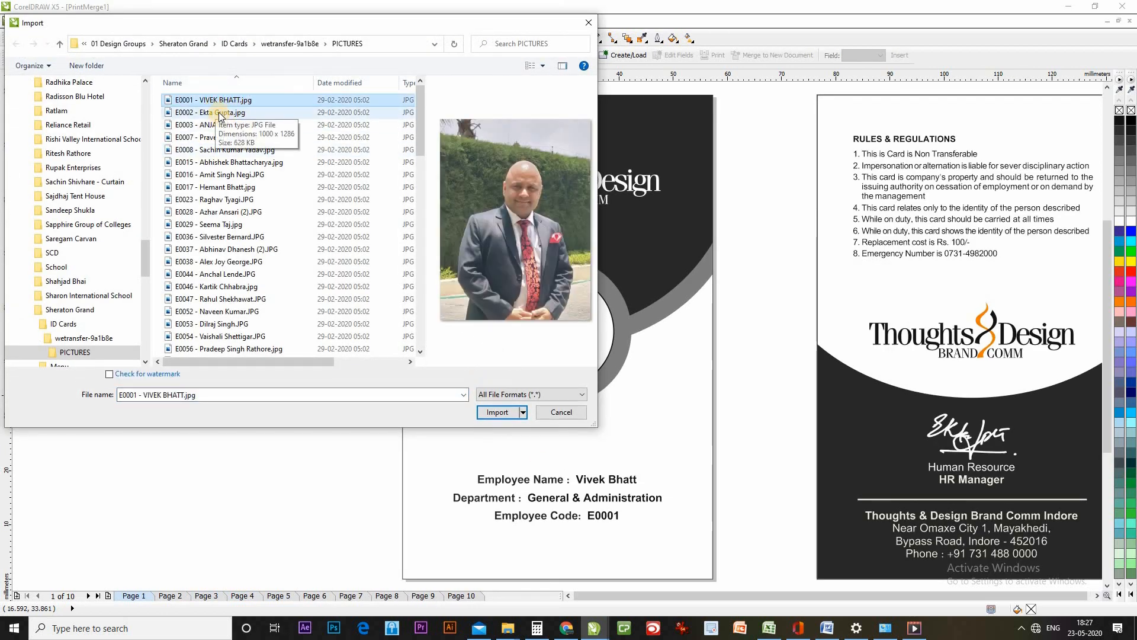
{"action": "left_click", "coordinate": [222, 175], "text": "shift"}
{"action": "left_click", "coordinate": [225, 188], "text": "shift"}
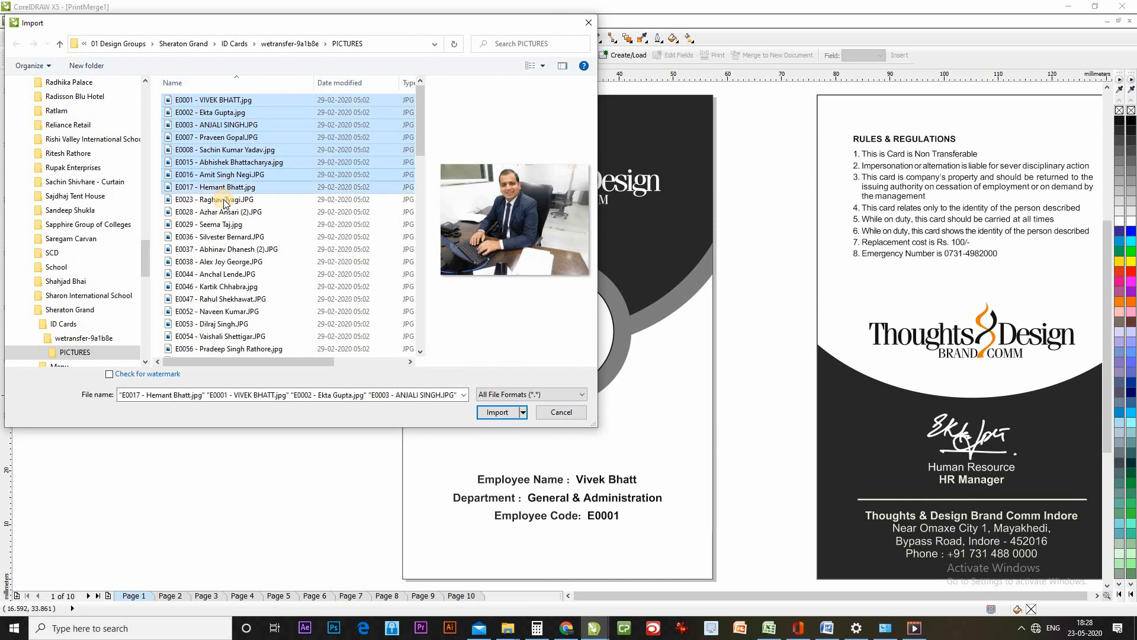
{"action": "left_click", "coordinate": [222, 201], "text": "shift"}
{"action": "left_click", "coordinate": [223, 212], "text": "shift"}
{"action": "left_click", "coordinate": [224, 222], "text": "shift"}
{"action": "left_click", "coordinate": [496, 412]}
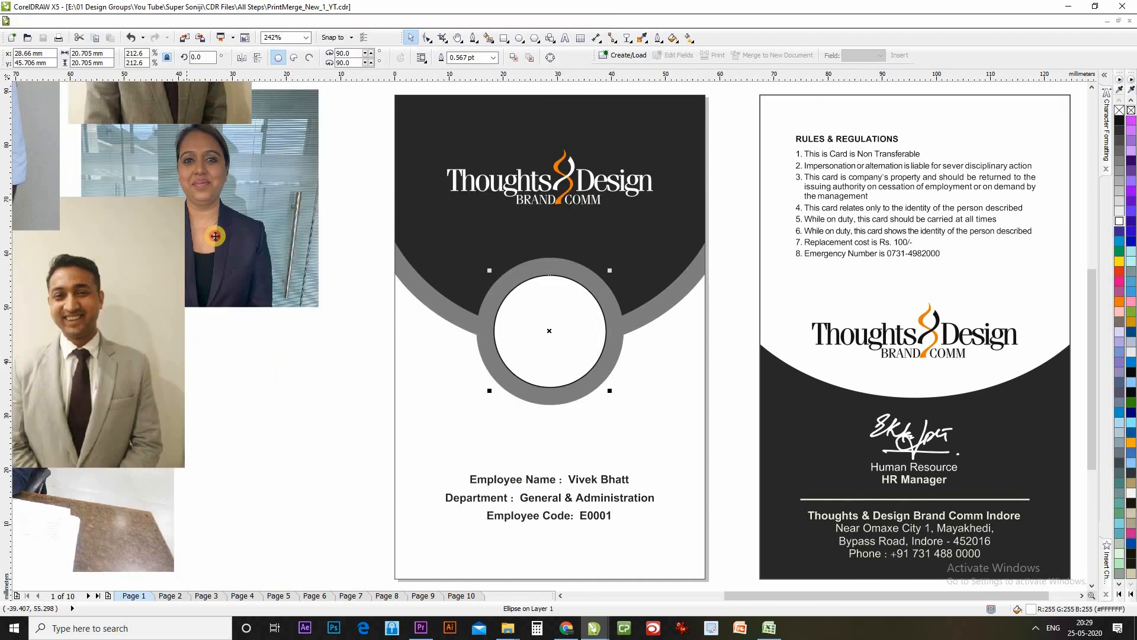
Step: Select an imported photo and the Employee Name line on page 1 to compare which employee each belongs to
{"action": "left_click", "coordinate": [255, 228]}
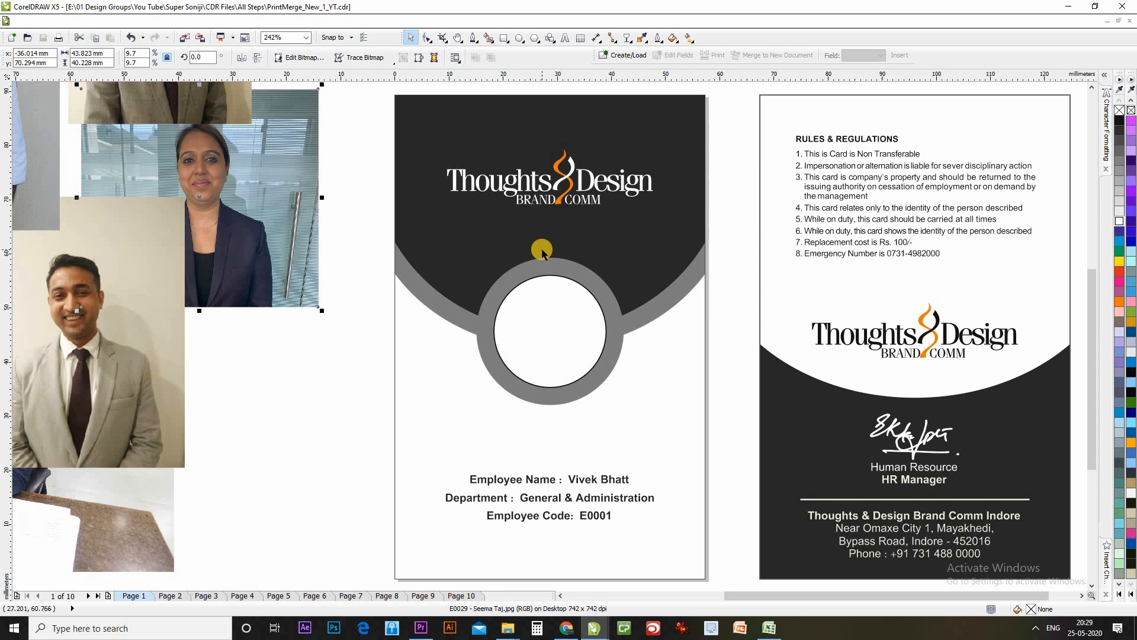
{"action": "left_click", "coordinate": [369, 428]}
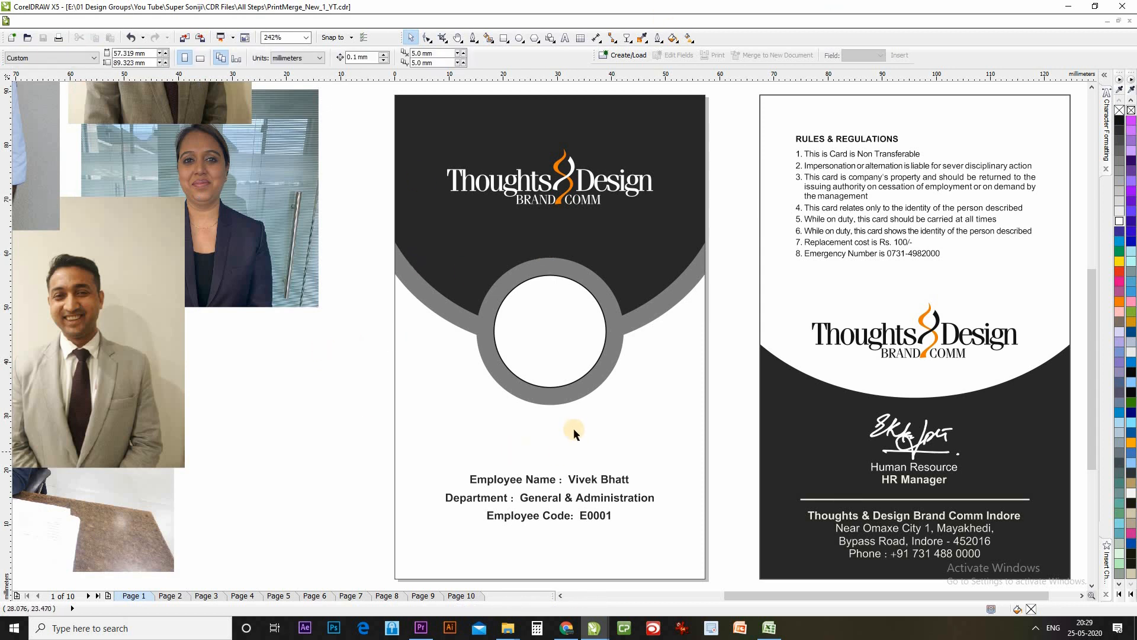
{"action": "left_click", "coordinate": [601, 479]}
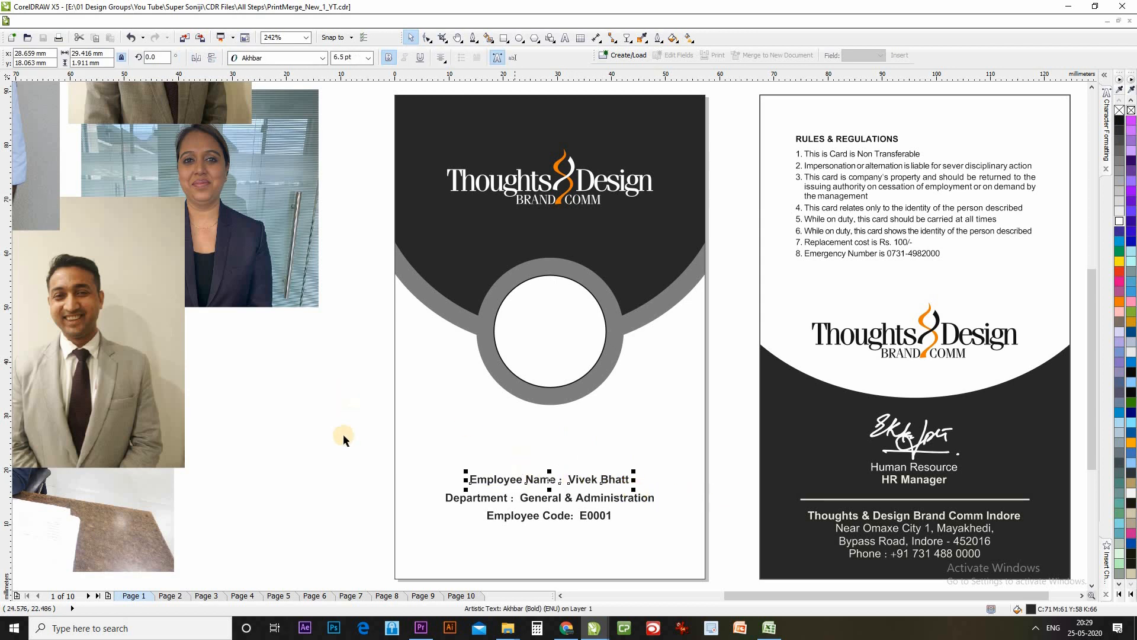
Step: Look through the imported photos beside the card and select the one belonging to the employee on page 1
{"action": "key", "text": "h"}
{"action": "left_click_drag", "start_coordinate": [494, 414], "coordinate": [733, 286]}
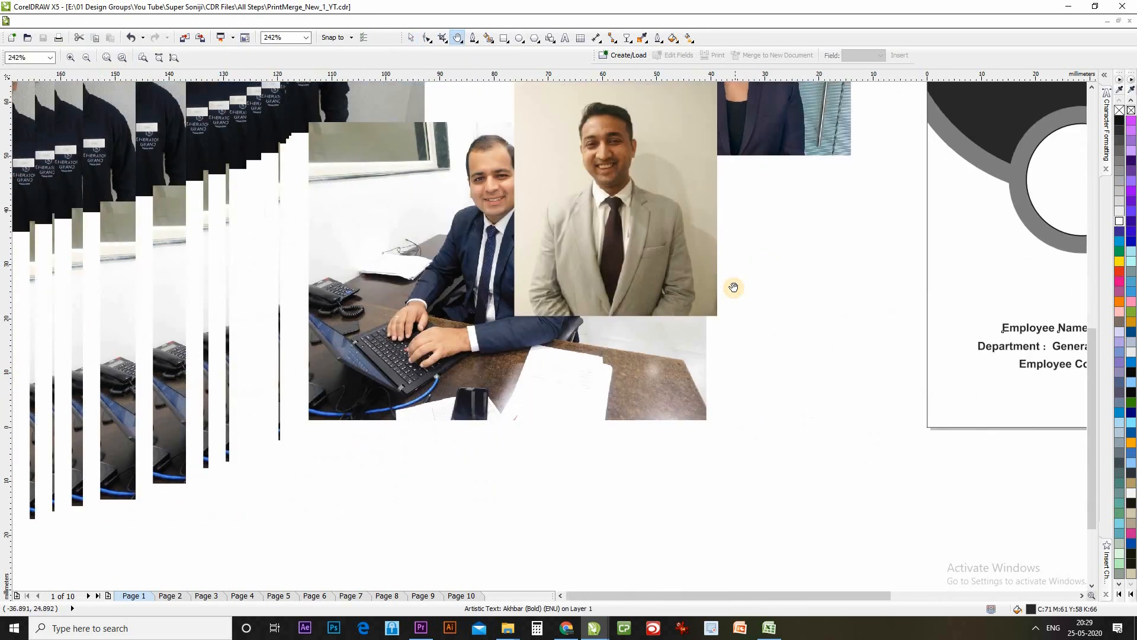
{"action": "left_click_drag", "start_coordinate": [543, 191], "coordinate": [523, 468]}
{"action": "left_click_drag", "start_coordinate": [664, 218], "coordinate": [559, 374]}
{"action": "scroll", "coordinate": [559, 374], "scroll_direction": "down", "scroll_amount": 1}
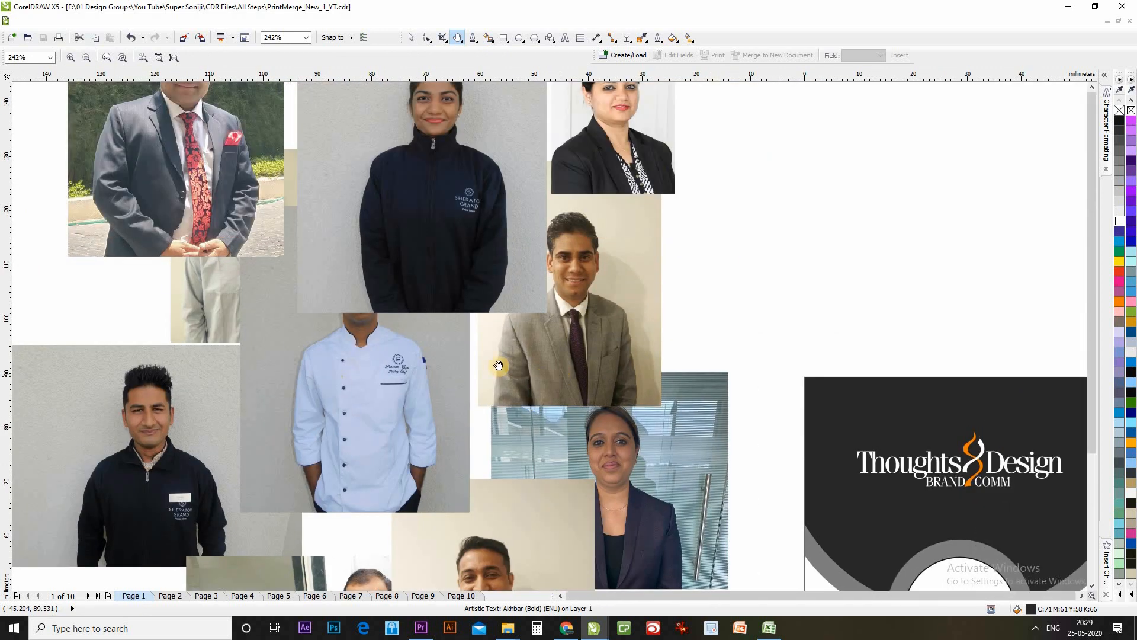
{"action": "scroll", "coordinate": [340, 333], "scroll_direction": "up", "scroll_amount": 1}
{"action": "key", "text": "space"}
{"action": "left_click_drag", "start_coordinate": [159, 206], "coordinate": [229, 206]}
{"action": "left_click", "coordinate": [229, 206]}
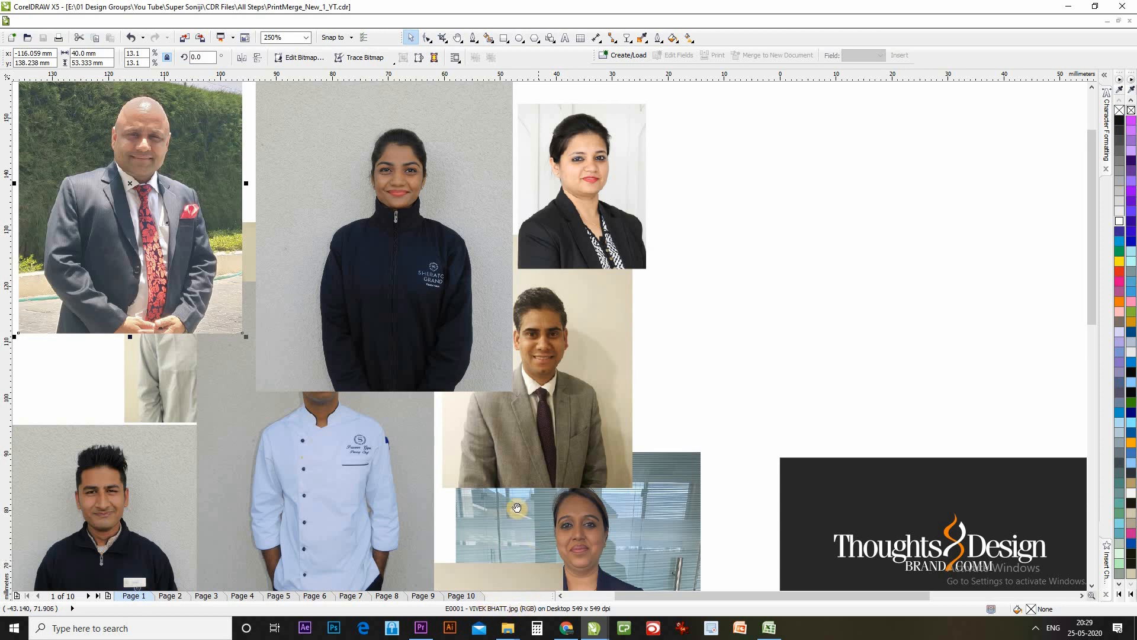
{"action": "scroll", "coordinate": [512, 508], "scroll_direction": "down", "scroll_amount": 1}
{"action": "left_click_drag", "start_coordinate": [321, 368], "coordinate": [416, 514]}
{"action": "scroll", "coordinate": [588, 465], "scroll_direction": "up", "scroll_amount": 1}
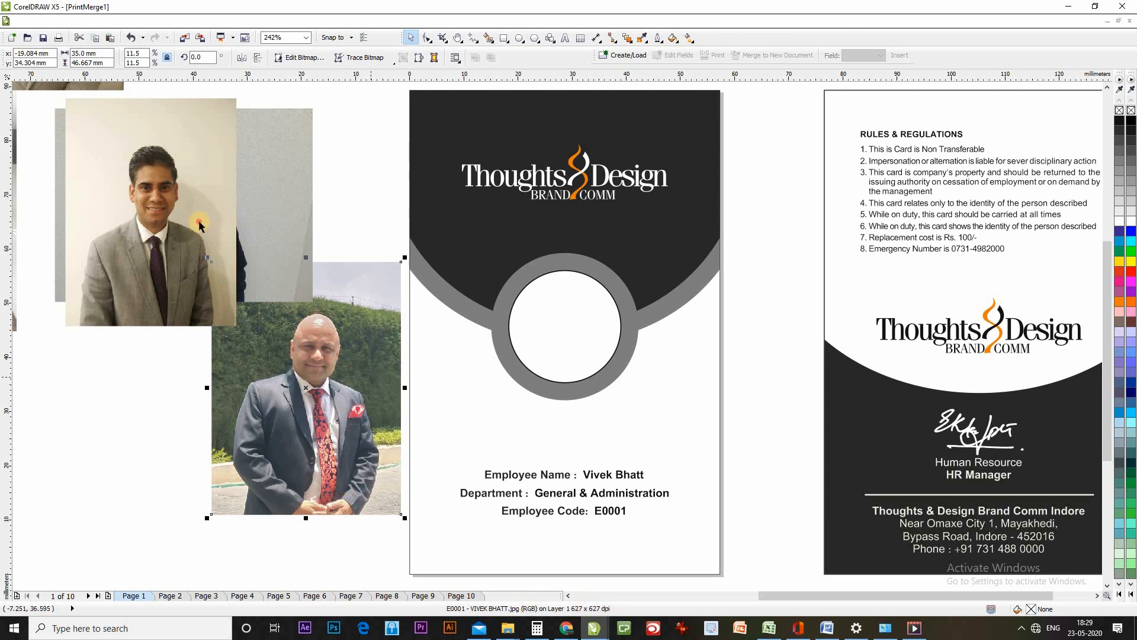
Step: Select the two overlapping photos near the card in turn to check which employees' files they are
{"action": "left_click", "coordinate": [251, 198]}
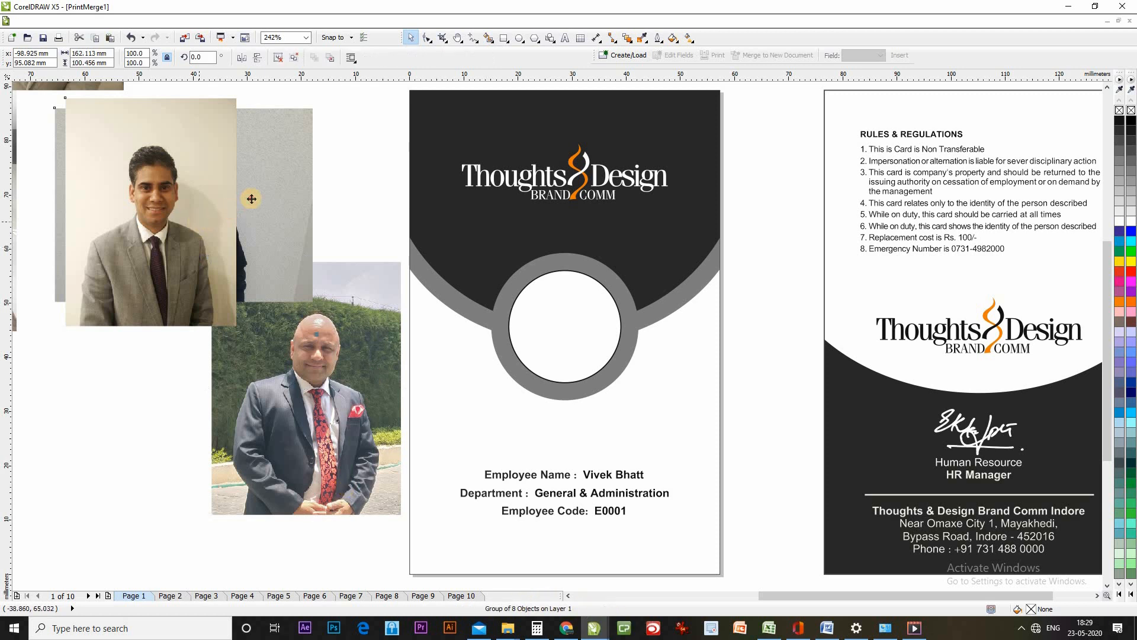
{"action": "left_click", "coordinate": [304, 206]}
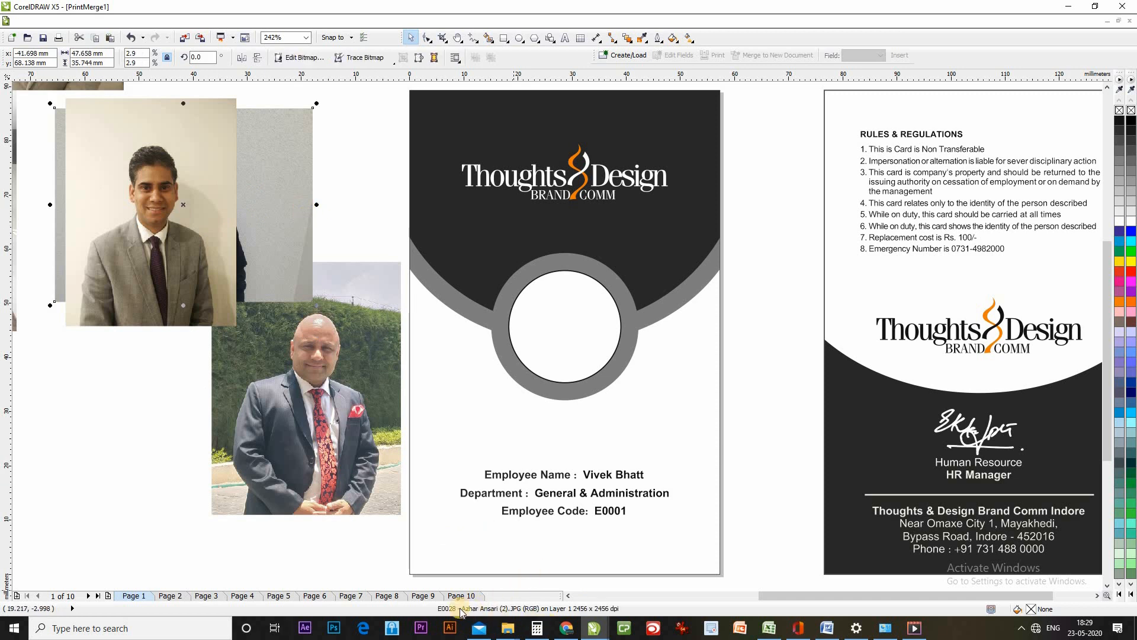
{"action": "left_click", "coordinate": [159, 321]}
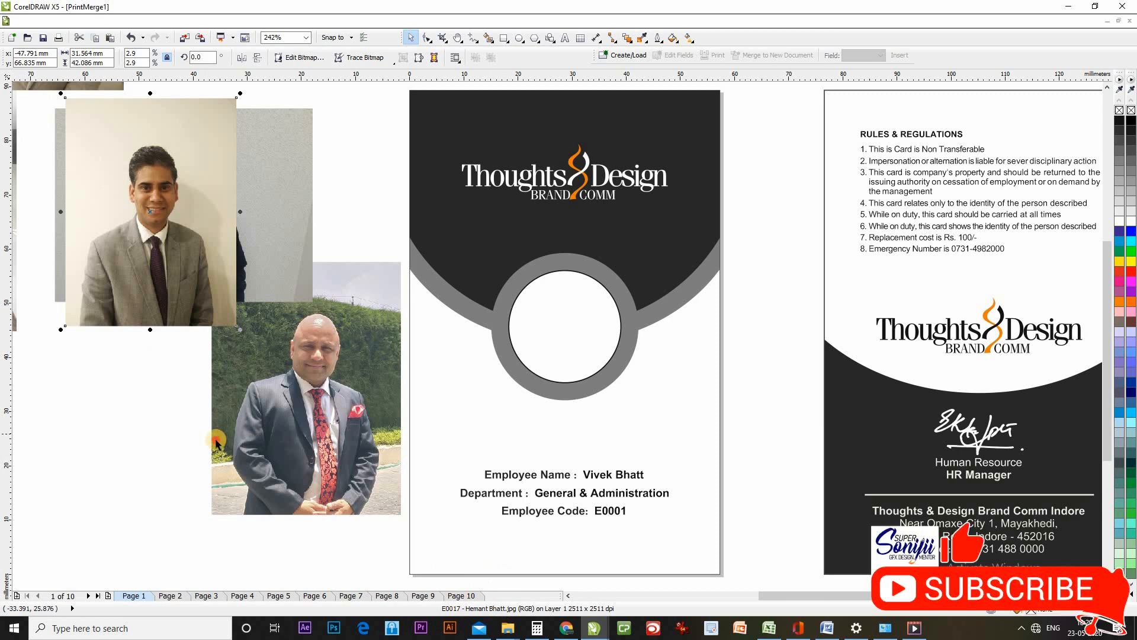
Step: Select the photos beside the card in turn to identify the file belonging to the employee on page 1
{"action": "left_click", "coordinate": [261, 432]}
{"action": "left_click", "coordinate": [172, 246]}
{"action": "left_click", "coordinate": [293, 58]}
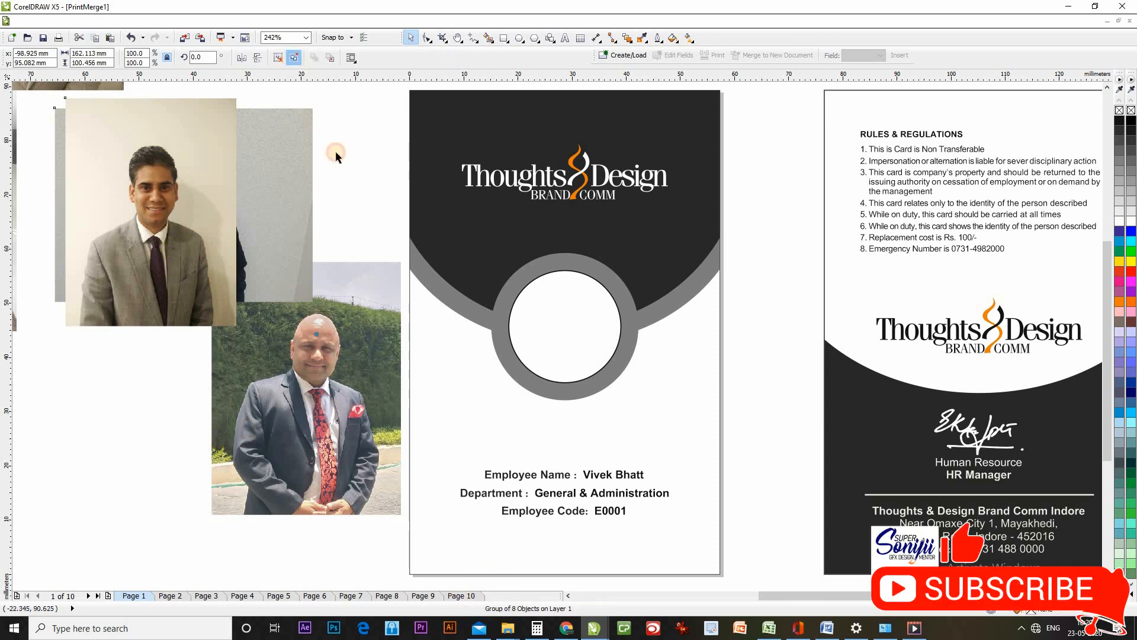
{"action": "left_click", "coordinate": [351, 161]}
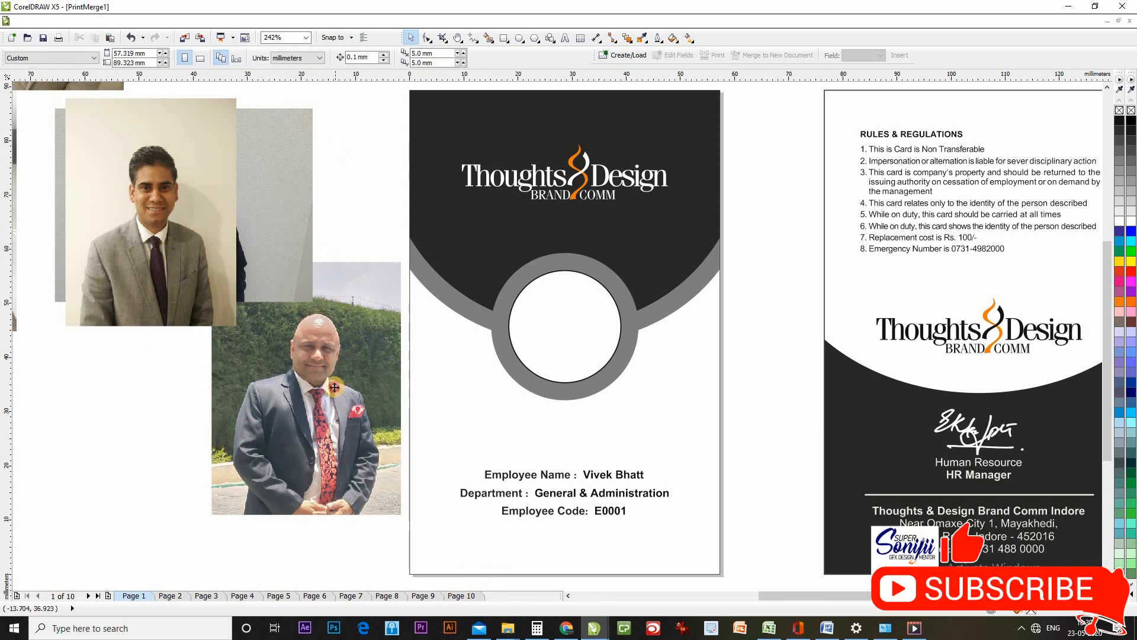
{"action": "left_click", "coordinate": [334, 382]}
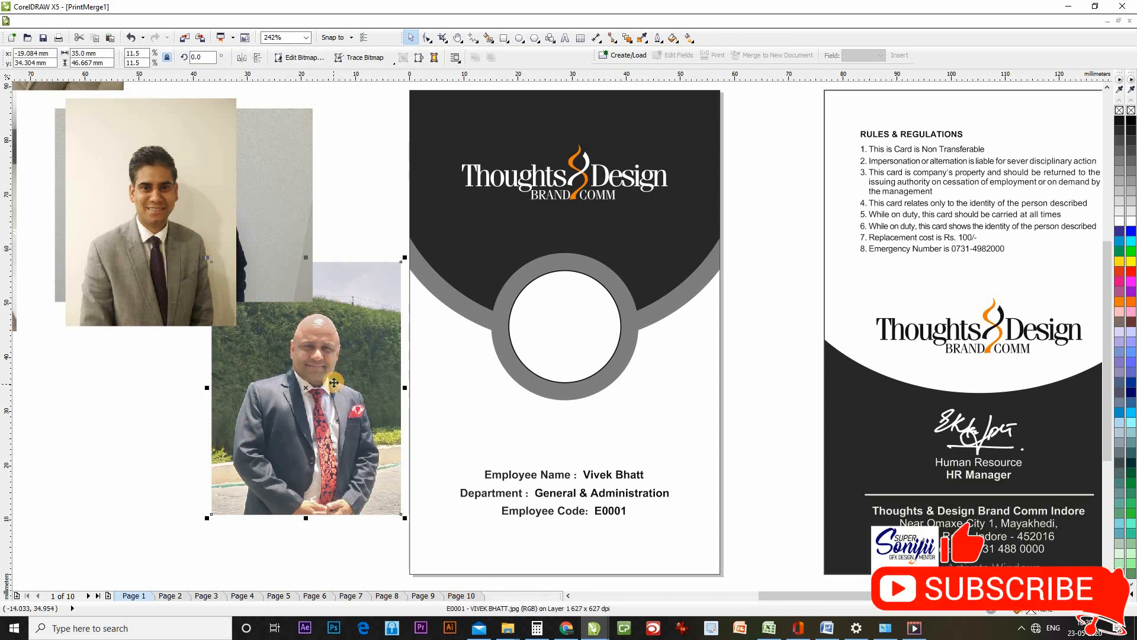
Step: Switch to File Explorer, find the page 1 employee's photo in the Print Merge folder and bring it onto the card in CorelDRAW
{"action": "left_click", "coordinate": [512, 629]}
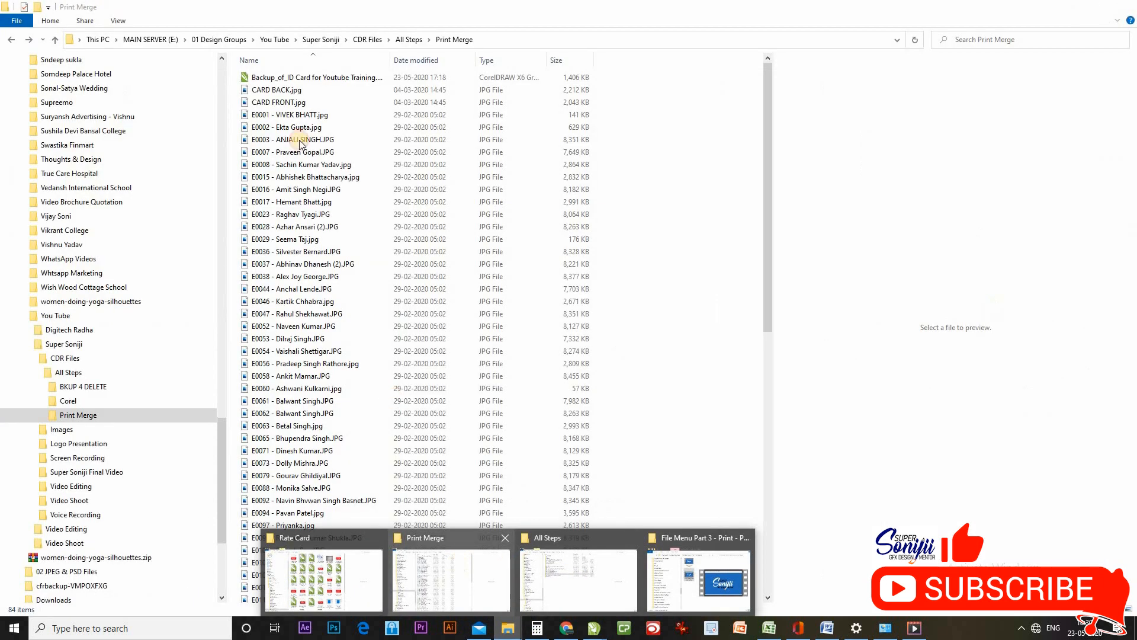
{"action": "left_click", "coordinate": [457, 564]}
{"action": "left_click", "coordinate": [290, 90]}
{"action": "left_click", "coordinate": [293, 102]}
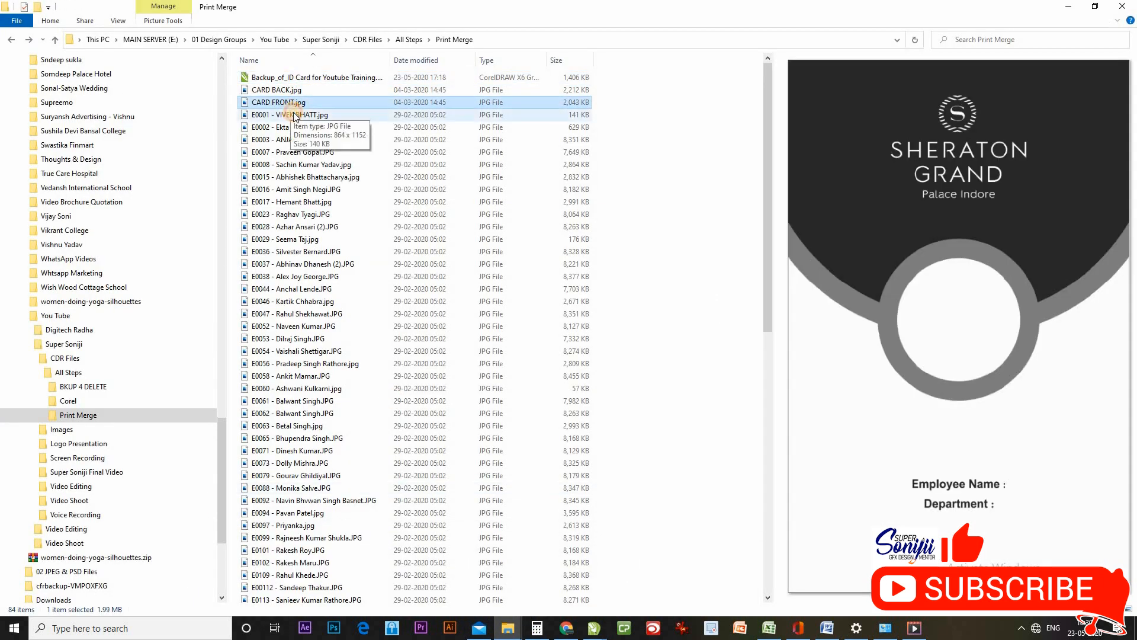
{"action": "left_click", "coordinate": [294, 115]}
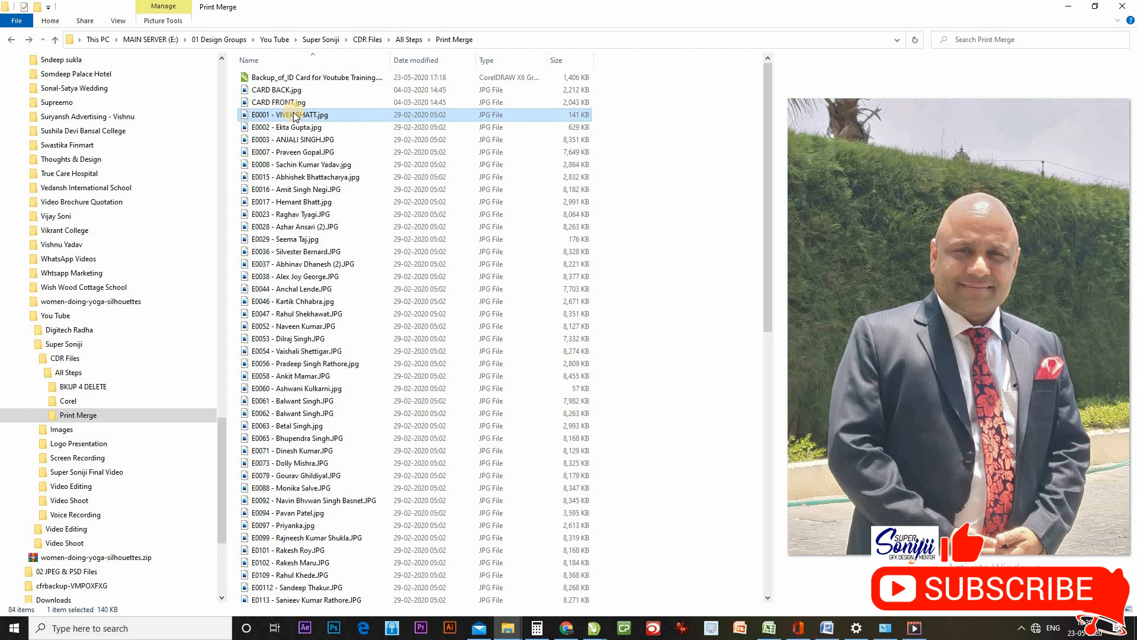
{"action": "left_click_drag", "start_coordinate": [295, 115], "coordinate": [676, 352]}
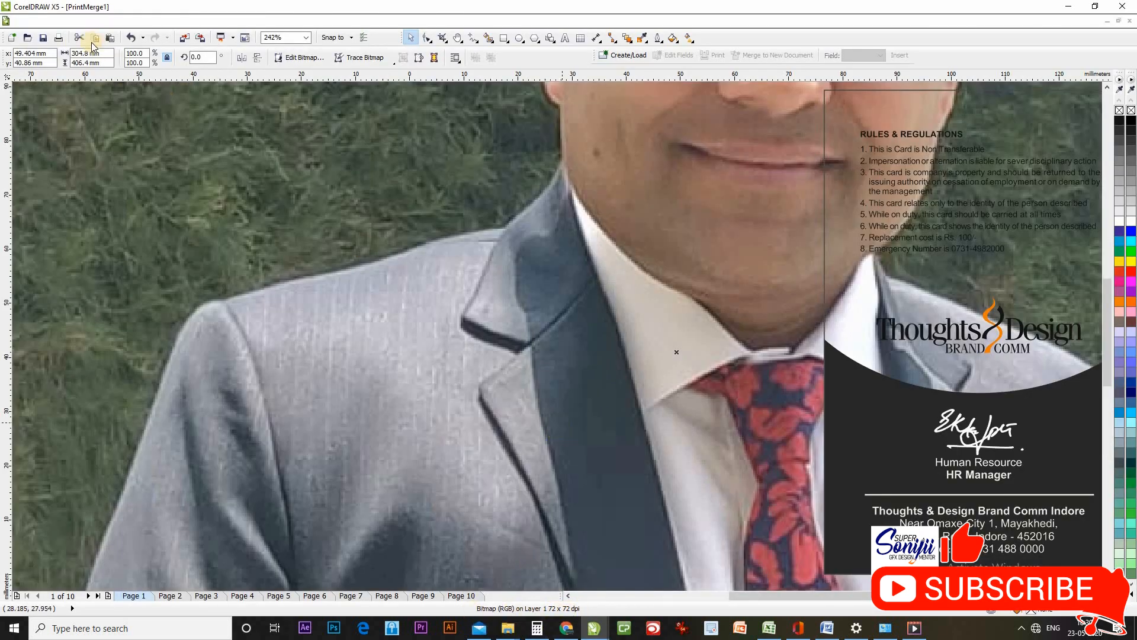
Step: Set the width of the newly placed photo to 38 mm
{"action": "left_click", "coordinate": [106, 53]}
{"action": "type", "text": "38"}
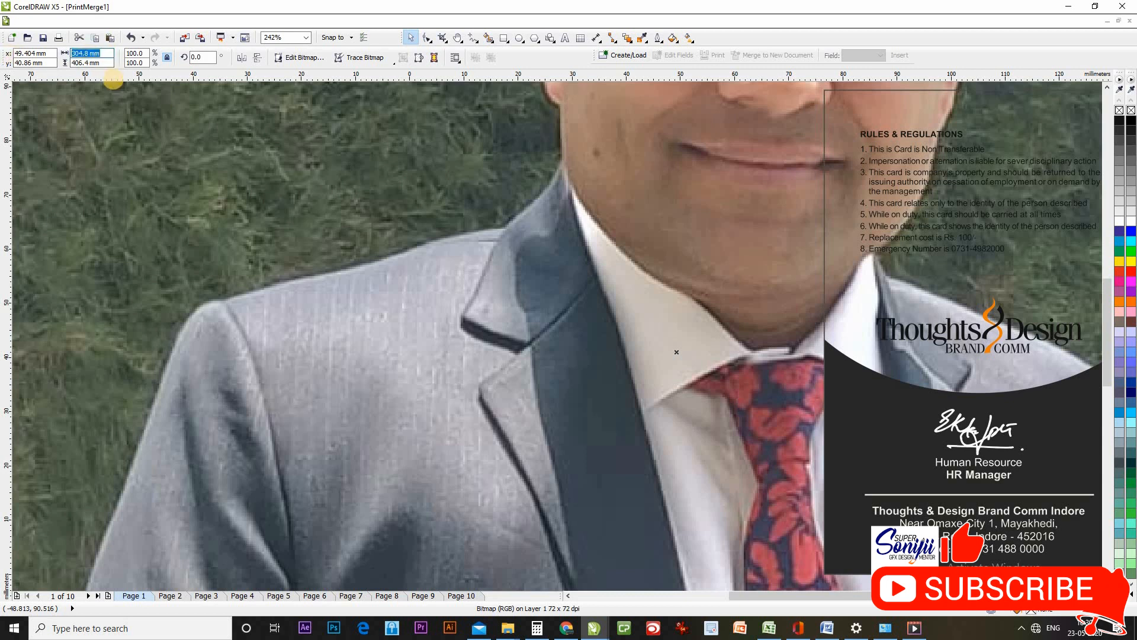
{"action": "key", "text": "Return"}
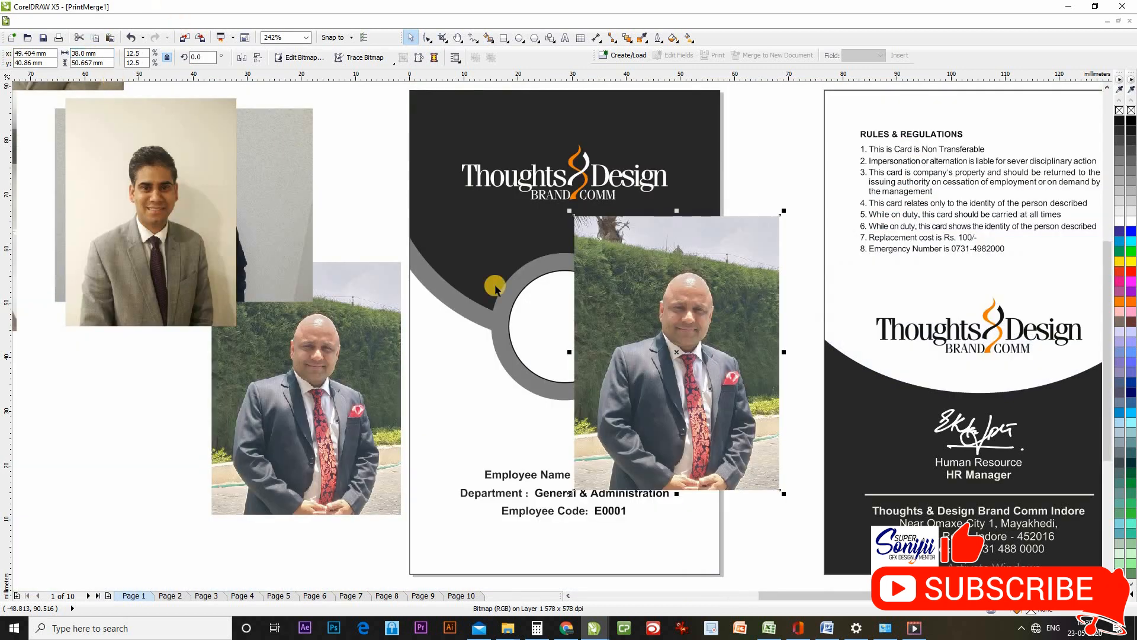
Step: Compare the newly placed photo with the one already beside the card, and delete the new copy
{"action": "left_click", "coordinate": [361, 420]}
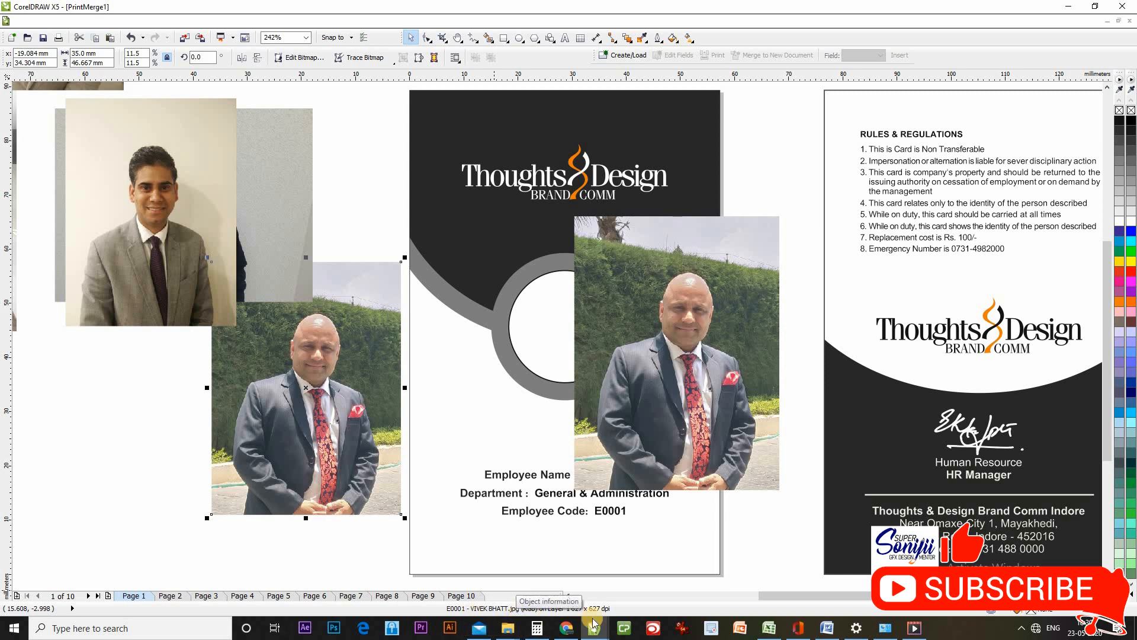
{"action": "left_click", "coordinate": [652, 437]}
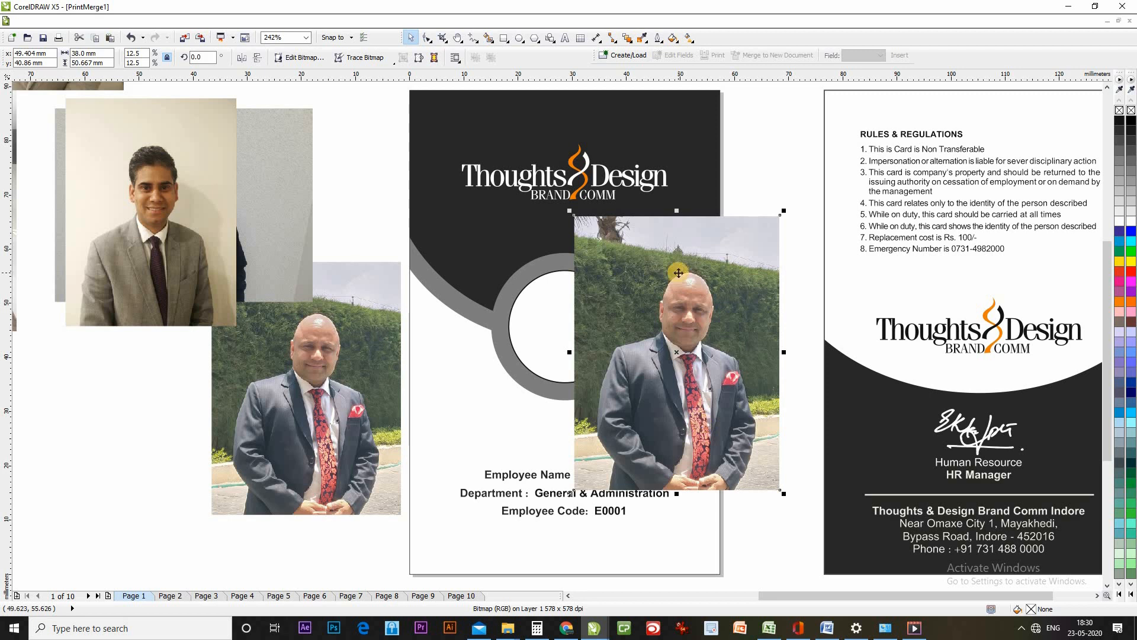
{"action": "key", "text": "Delete"}
Step: Select the circular photo frame on page 1 and the matching employee photo beside the card
{"action": "left_click", "coordinate": [564, 286]}
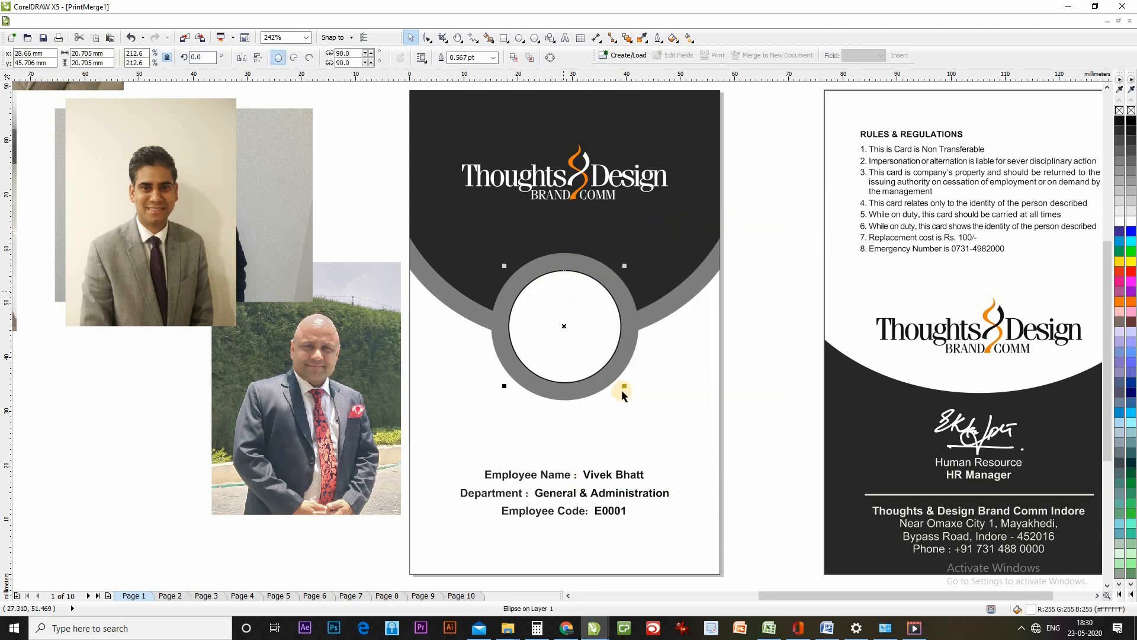
{"action": "left_click", "coordinate": [545, 515]}
{"action": "key", "text": "ctrl+i"}
{"action": "left_click", "coordinate": [238, 99]}
{"action": "key", "text": "Escape"}
{"action": "left_click_drag", "start_coordinate": [345, 486], "coordinate": [550, 385]}
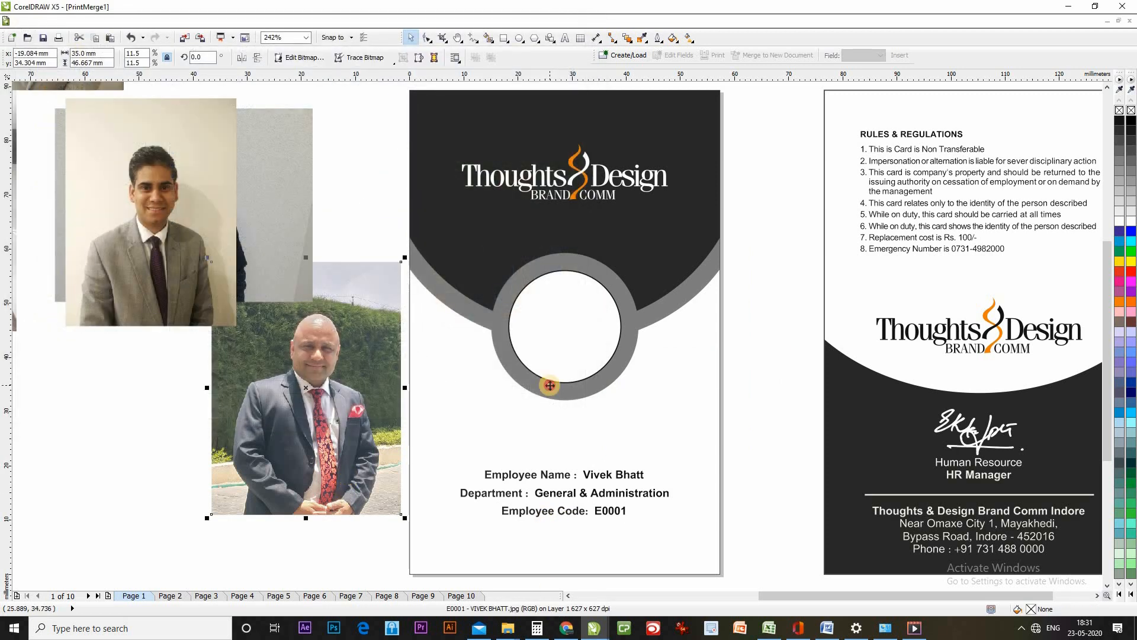
{"action": "left_click", "coordinate": [550, 386]}
{"action": "left_click", "coordinate": [331, 422]}
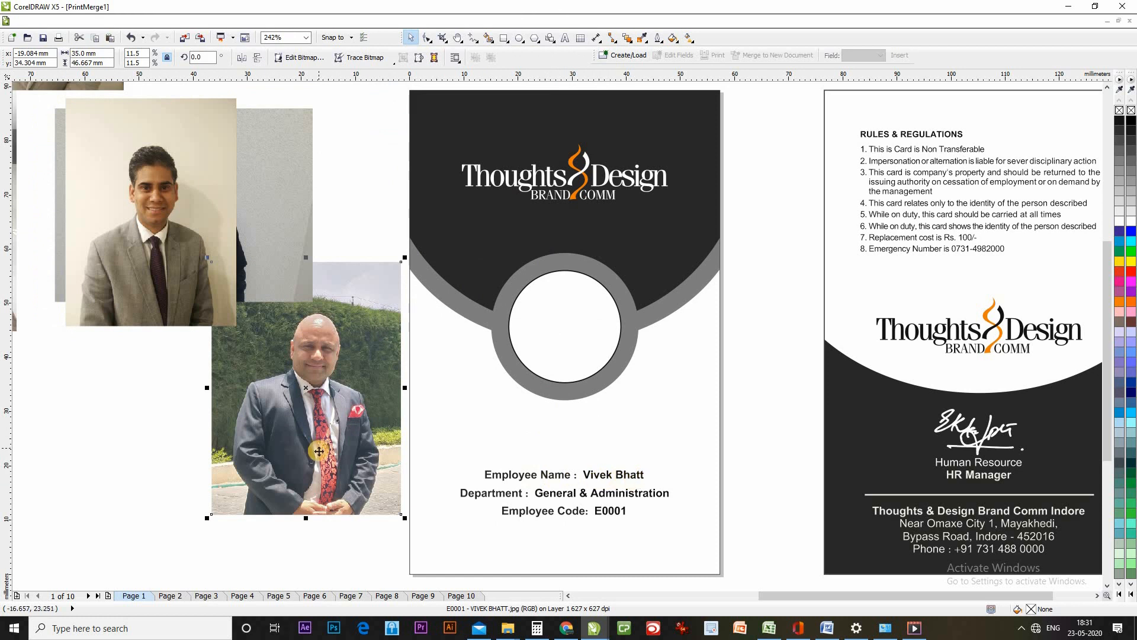
{"action": "key", "text": "ctrl+i"}
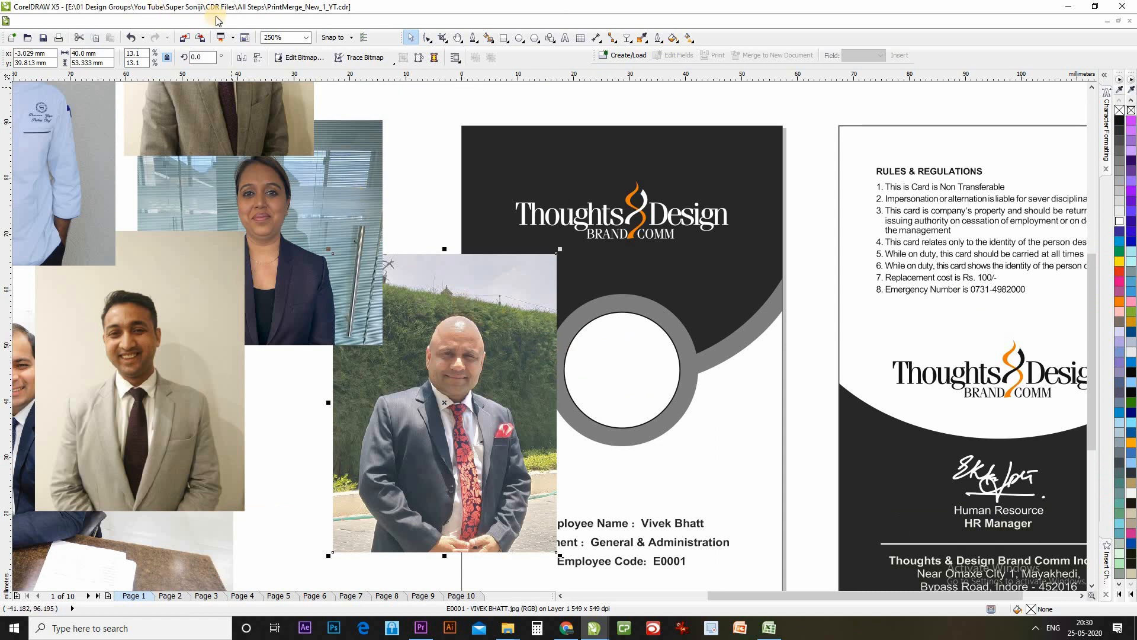
Step: Place the page 1 employee's photo inside the circular frame on the card as a PowerClip
{"action": "left_click", "coordinate": [179, 22]}
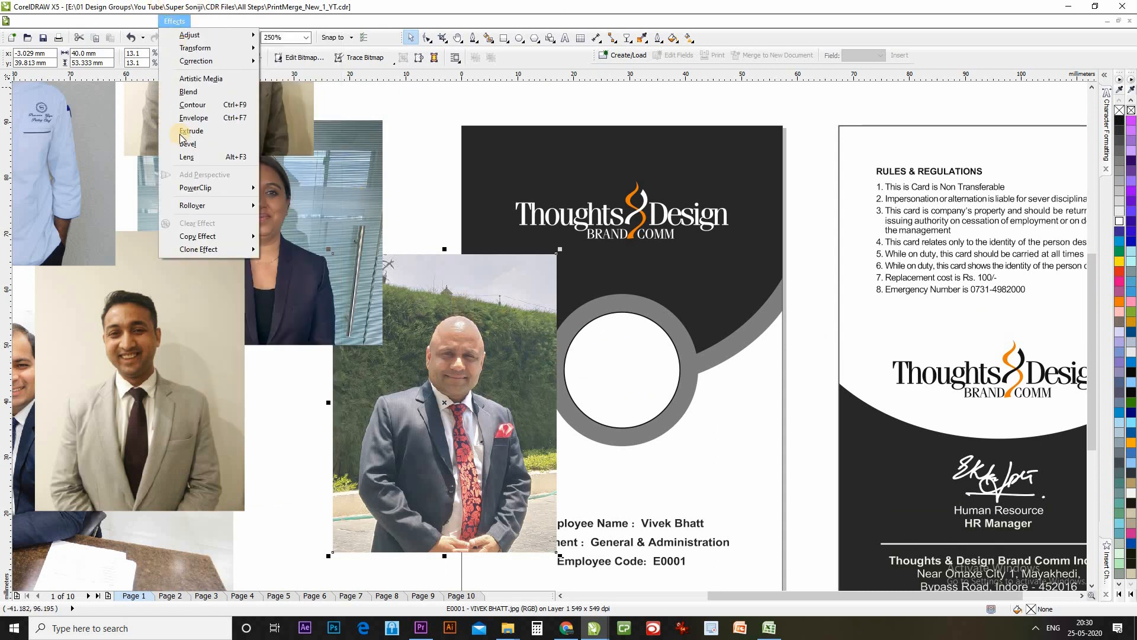
{"action": "left_click", "coordinate": [206, 190]}
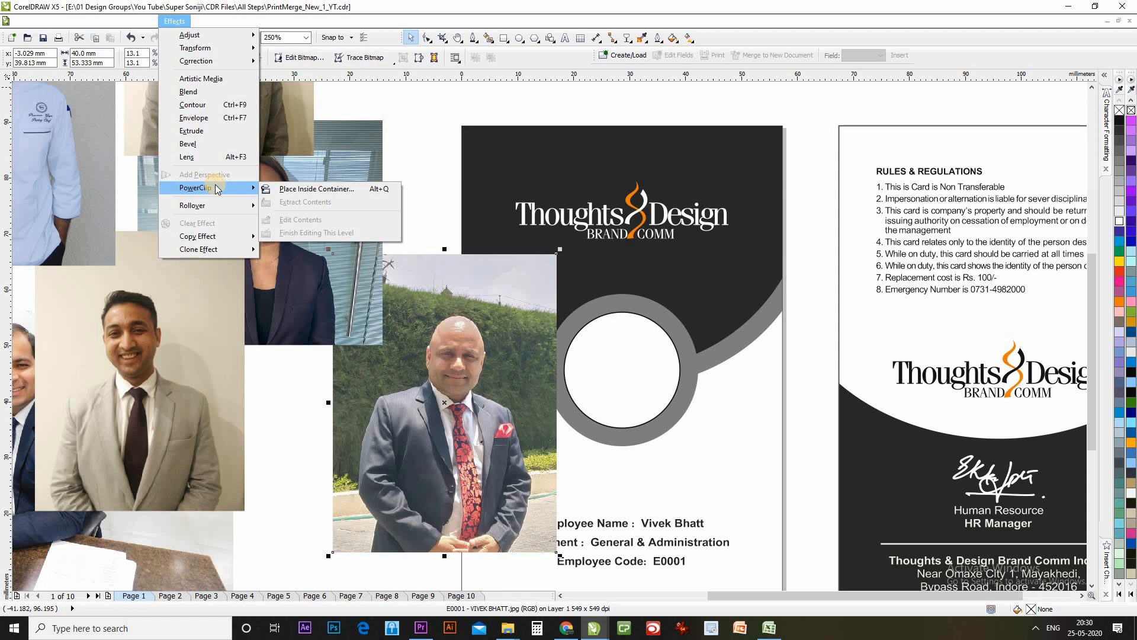
{"action": "left_click", "coordinate": [304, 193]}
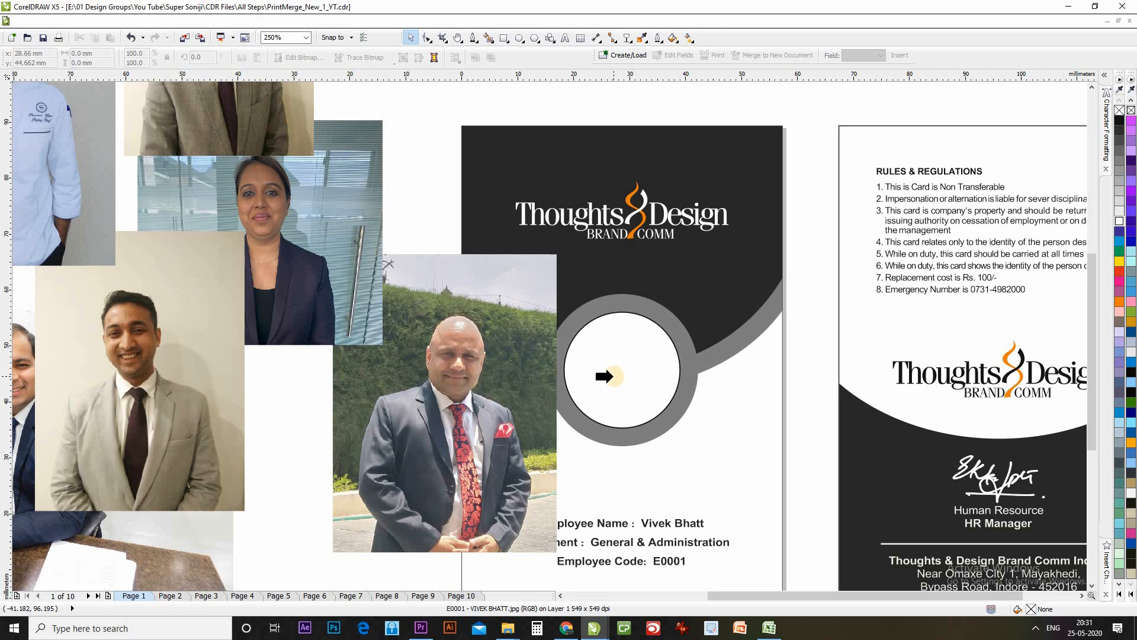
{"action": "left_click", "coordinate": [618, 370]}
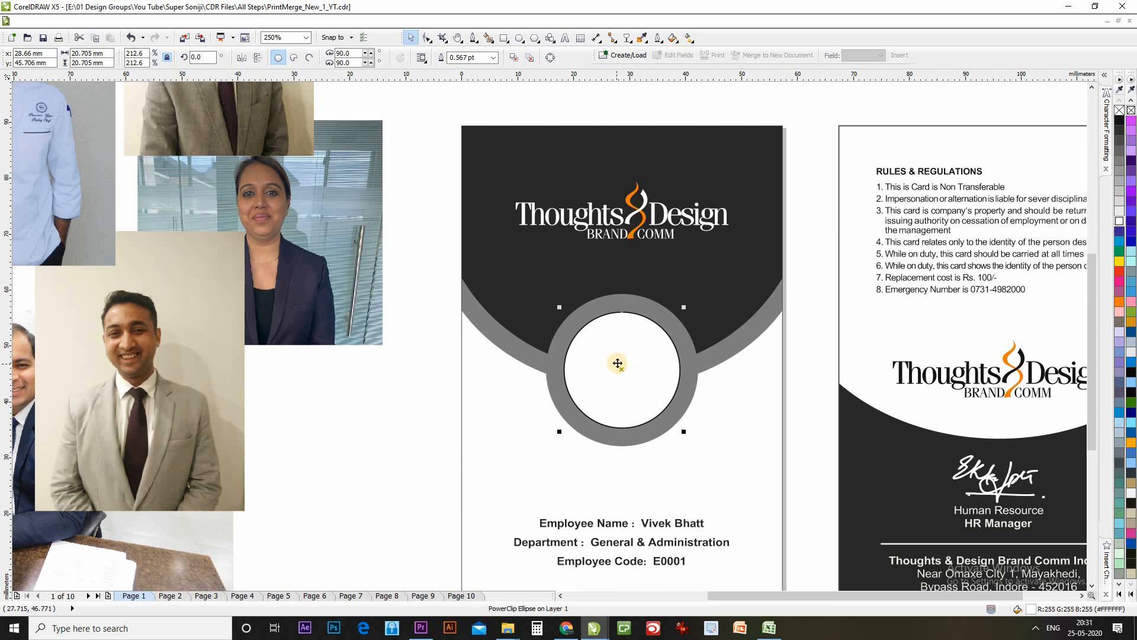
Step: Extract the photo from the circular PowerClip frame, and undo the extraction
{"action": "left_click", "coordinate": [617, 359]}
{"action": "right_click", "coordinate": [617, 357]}
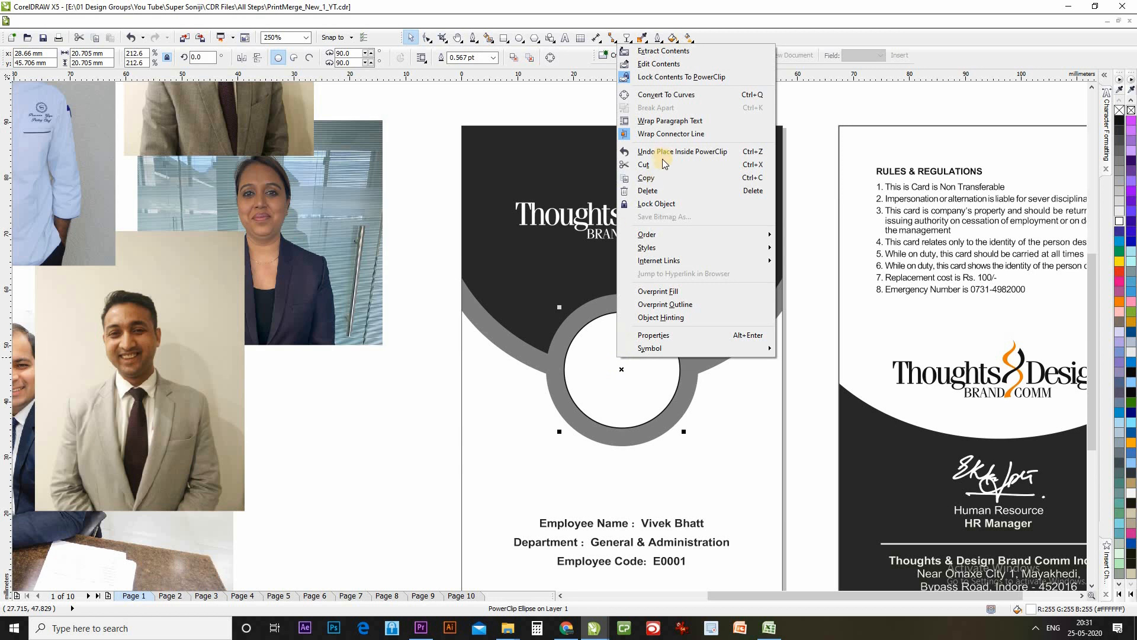
{"action": "left_click", "coordinate": [667, 53]}
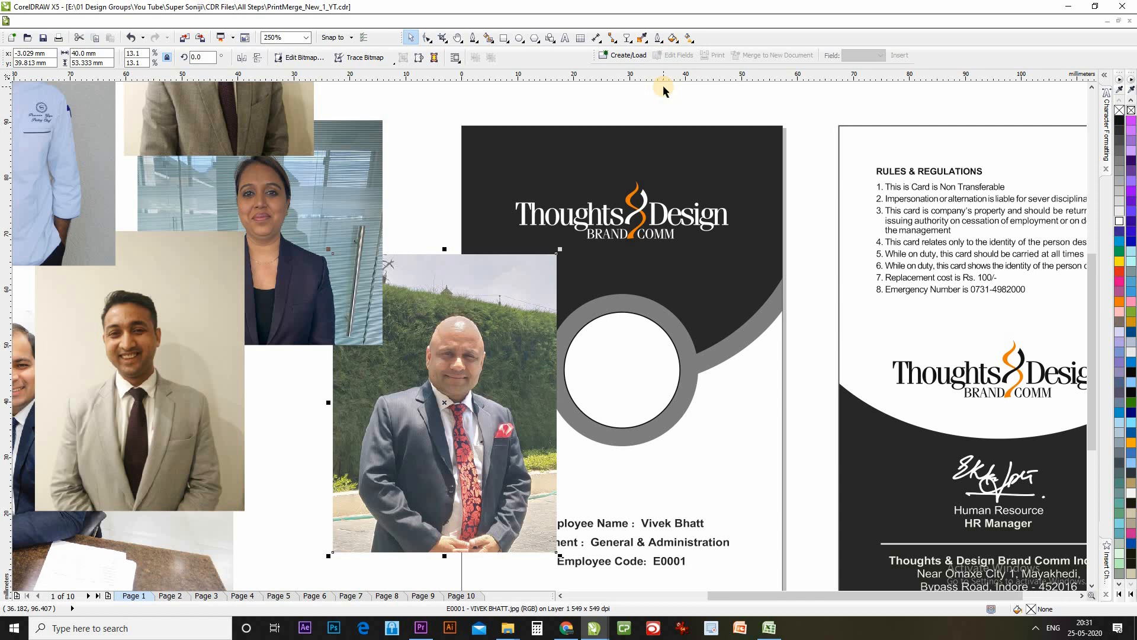
{"action": "key", "text": "ctrl+z"}
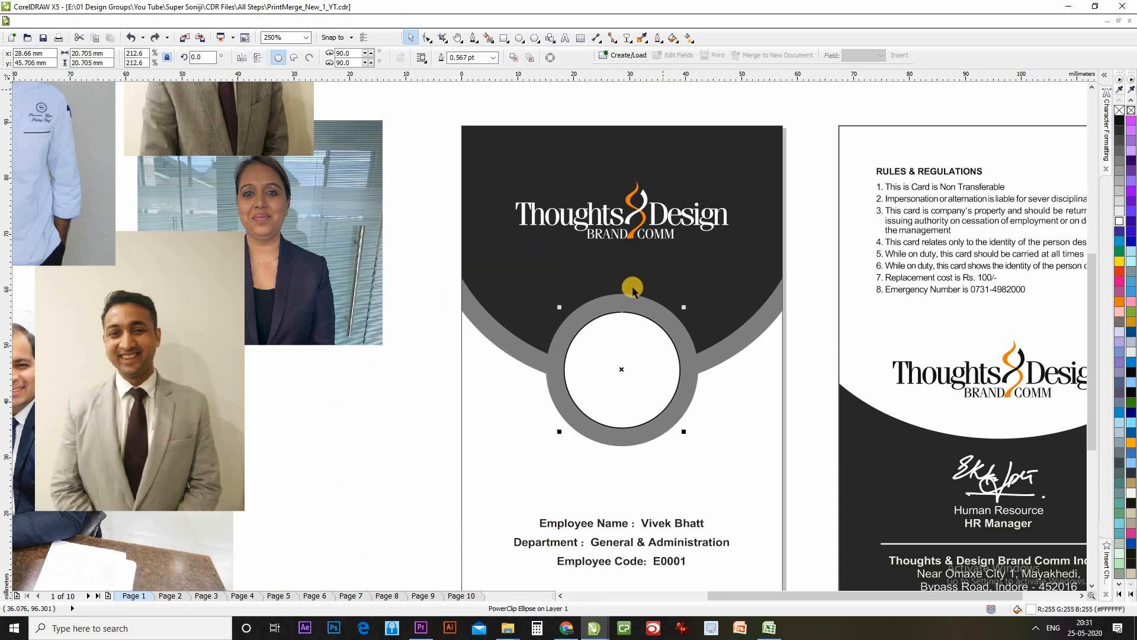
Step: Edit the circular frame's PowerClip contents, move the photo so the employee's face is centred in the circle, and finish editing
{"action": "right_click", "coordinate": [626, 333]}
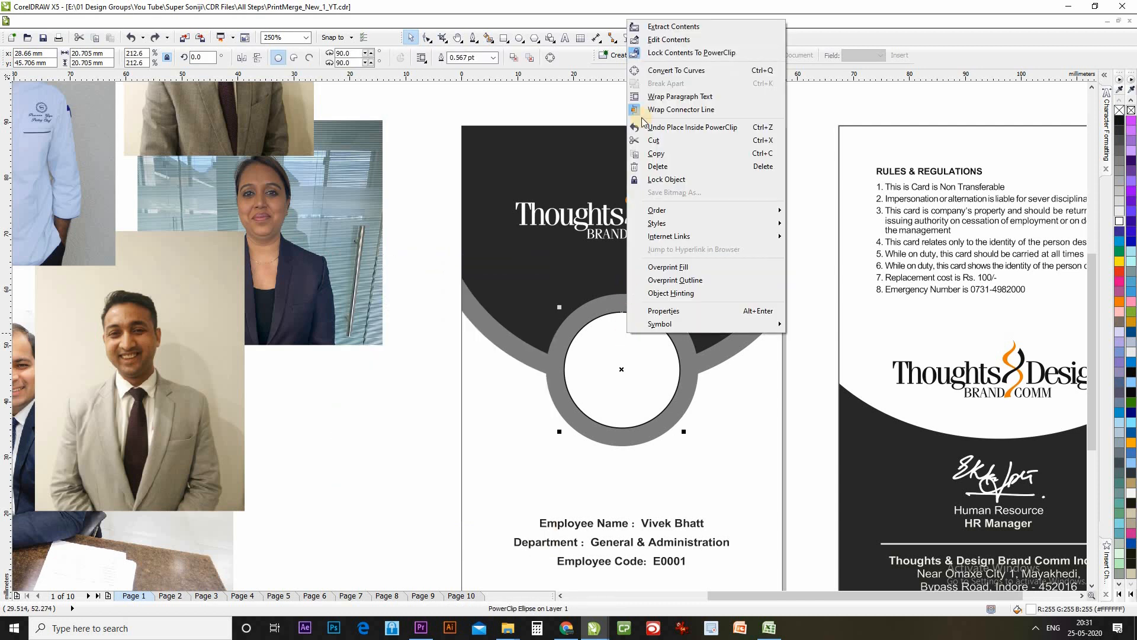
{"action": "left_click", "coordinate": [660, 45]}
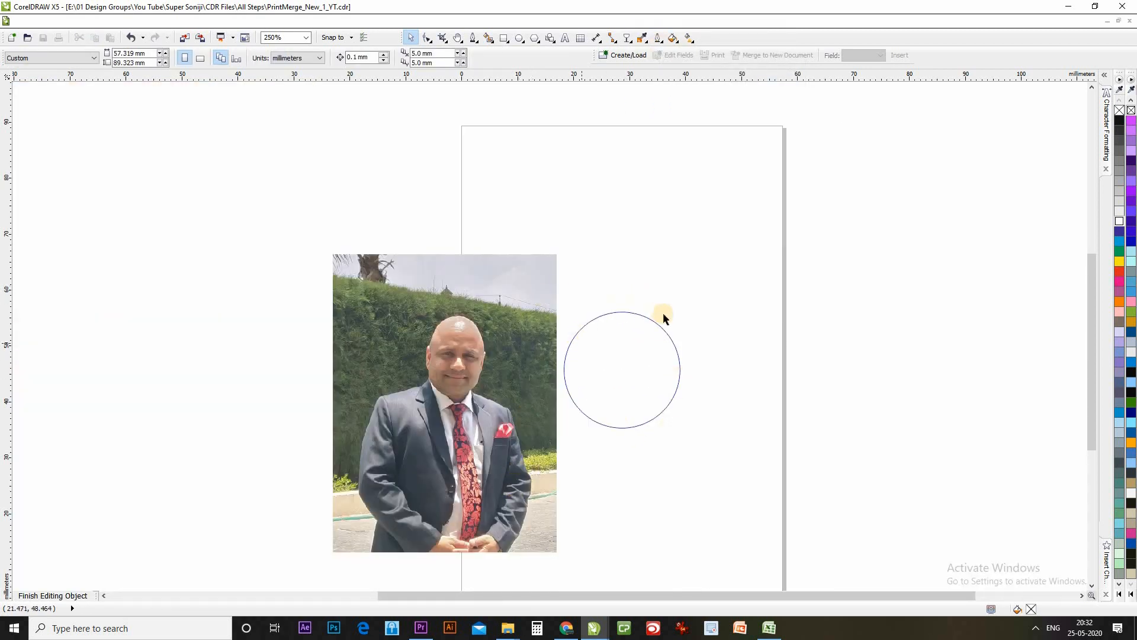
{"action": "left_click", "coordinate": [473, 406]}
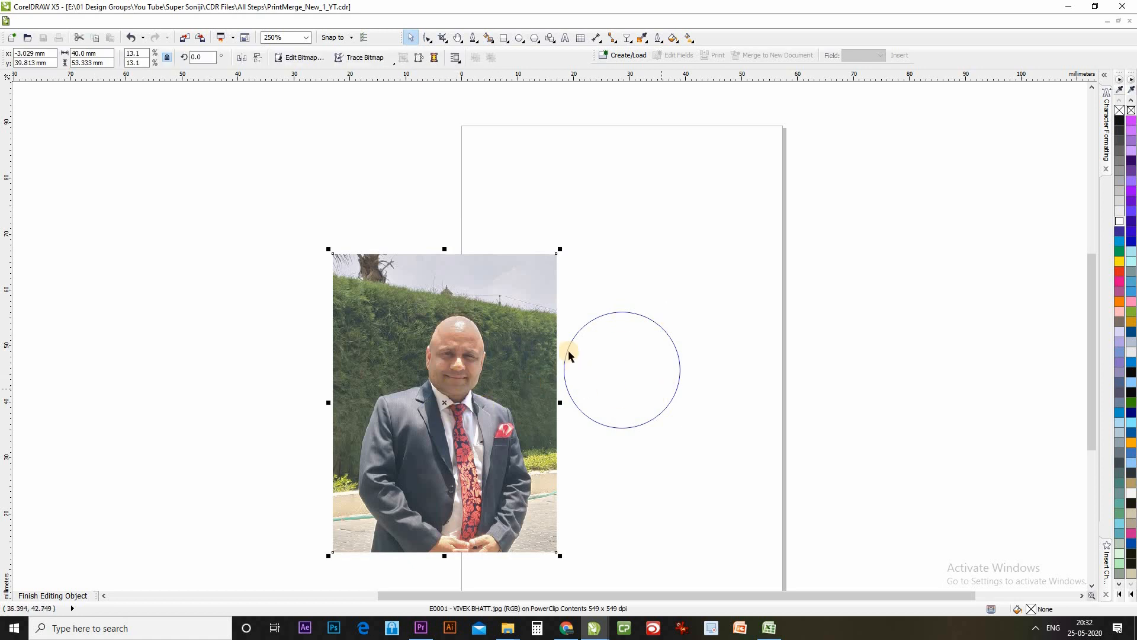
{"action": "left_click_drag", "start_coordinate": [483, 388], "coordinate": [689, 396]}
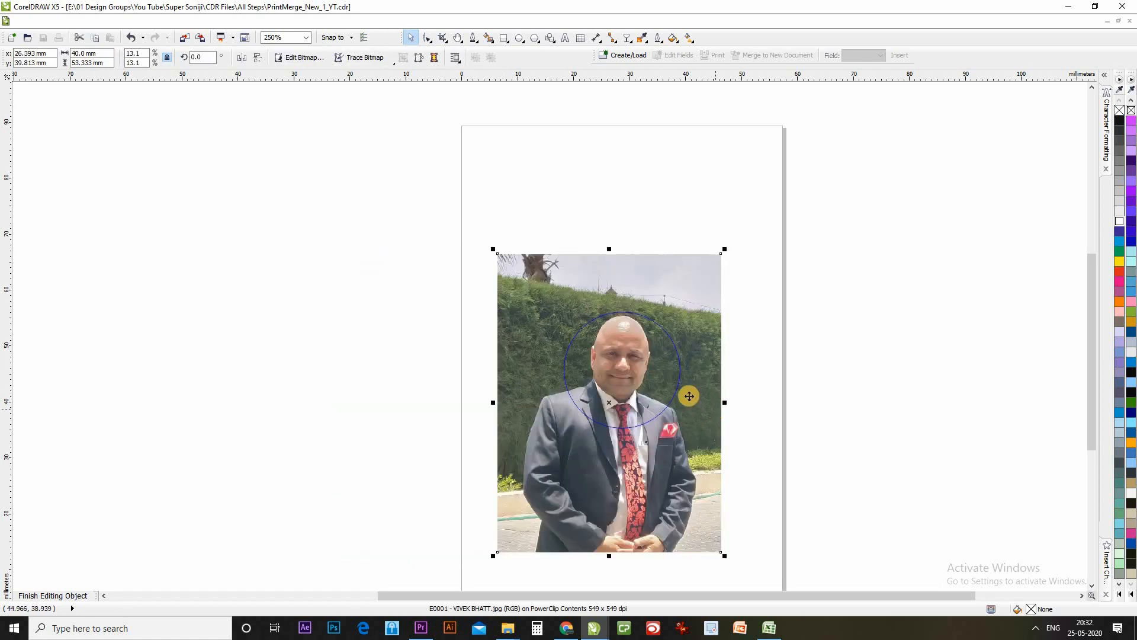
{"action": "left_click", "coordinate": [689, 396]}
{"action": "left_click", "coordinate": [792, 396]}
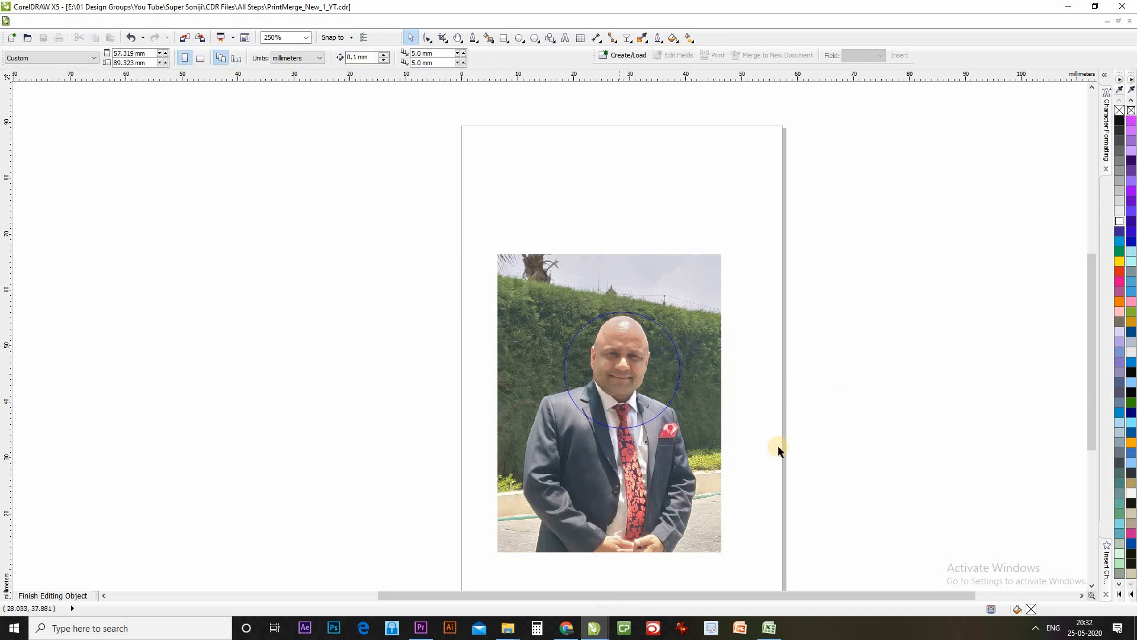
{"action": "left_click_drag", "start_coordinate": [661, 442], "coordinate": [667, 441]}
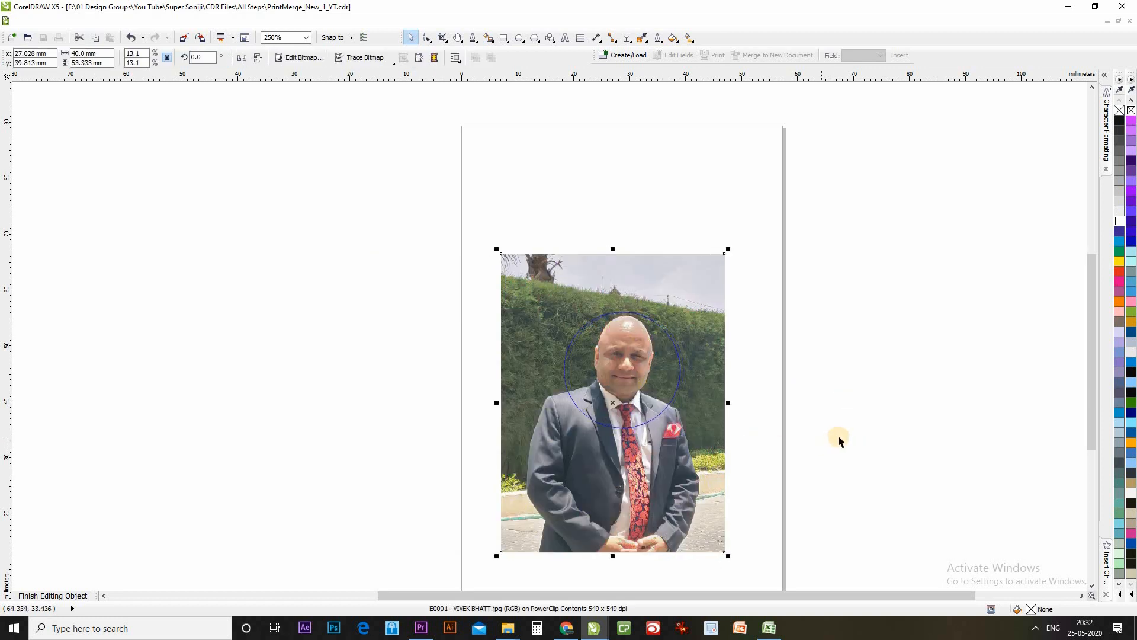
{"action": "left_click", "coordinate": [811, 444], "text": "ctrl"}
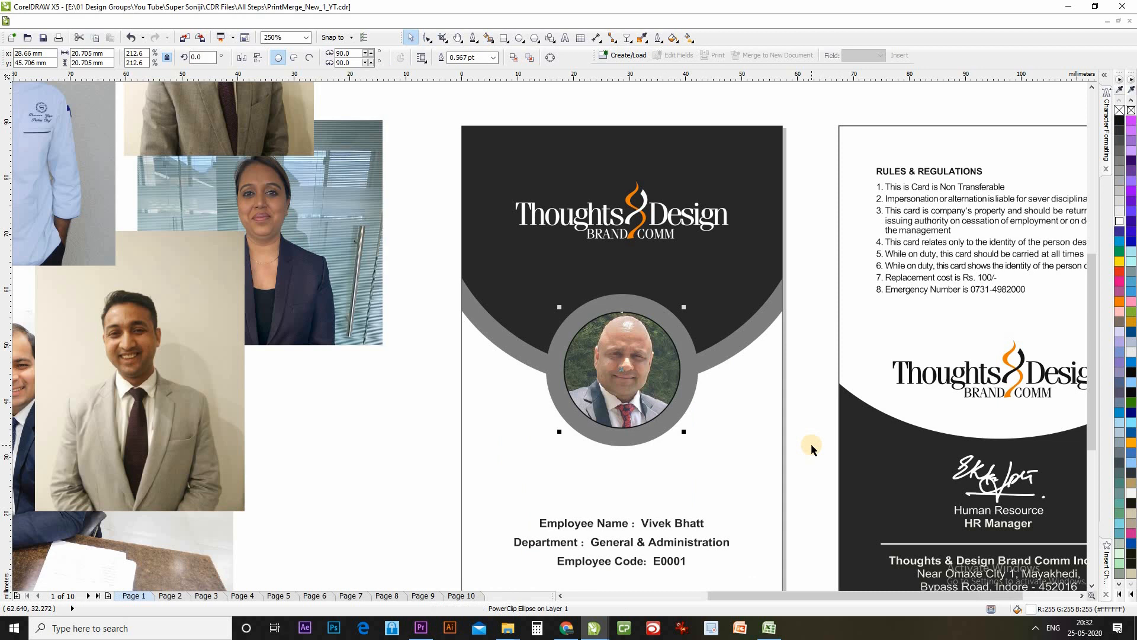
{"action": "left_click", "coordinate": [806, 406]}
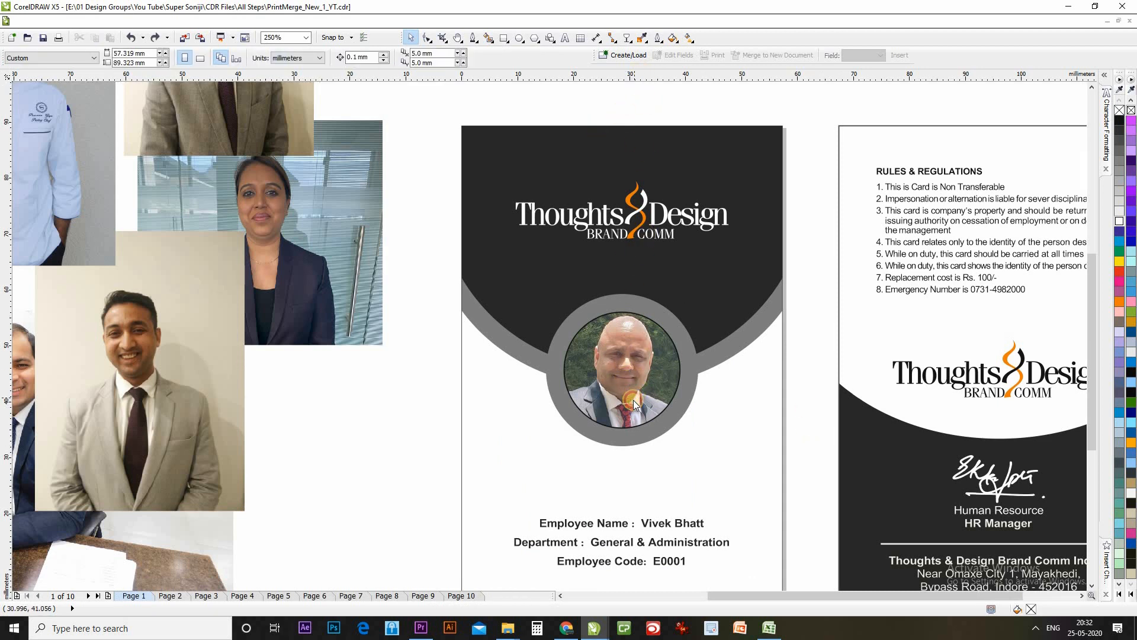
Step: Frame the face in the circle with horizontal guidelines at about 40.4 mm and 55.3 mm and vertical ones at about 23 mm and 34.6 mm
{"action": "left_click_drag", "start_coordinate": [633, 400], "coordinate": [633, 399]}
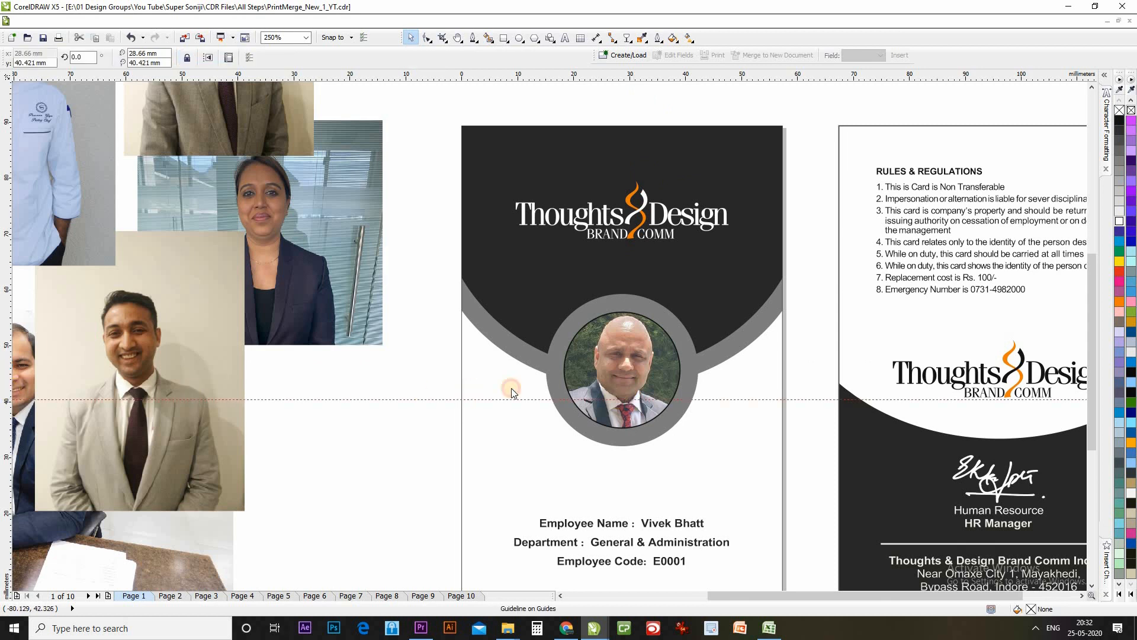
{"action": "left_click_drag", "start_coordinate": [513, 391], "coordinate": [591, 376]}
{"action": "left_click_drag", "start_coordinate": [5, 407], "coordinate": [655, 382]}
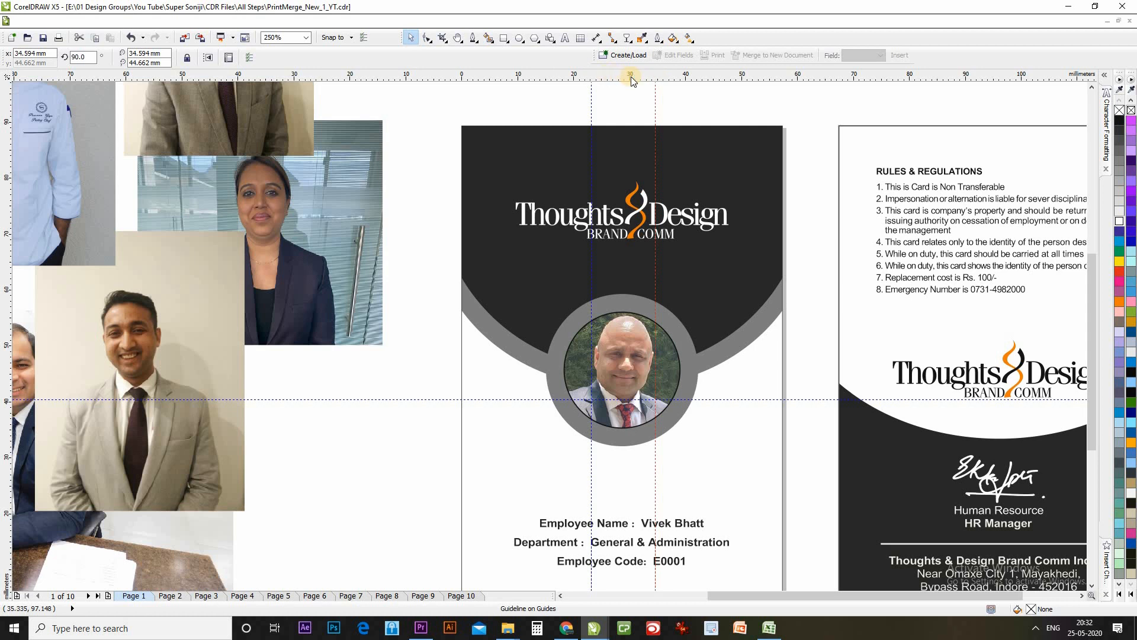
{"action": "left_click_drag", "start_coordinate": [631, 297], "coordinate": [644, 317]}
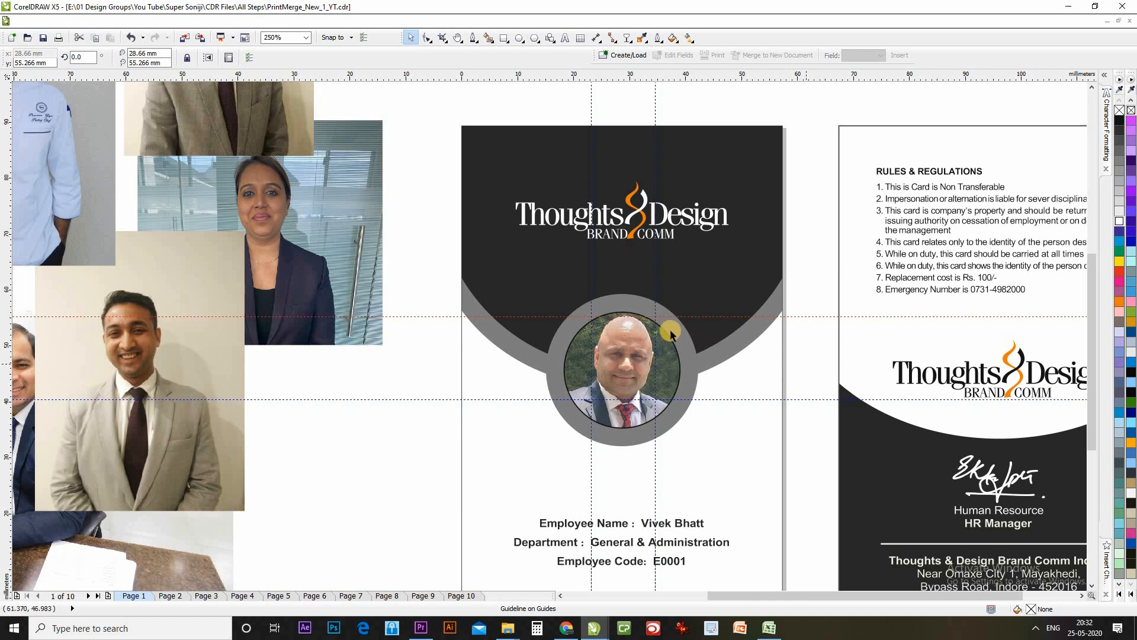
{"action": "key", "text": "Escape"}
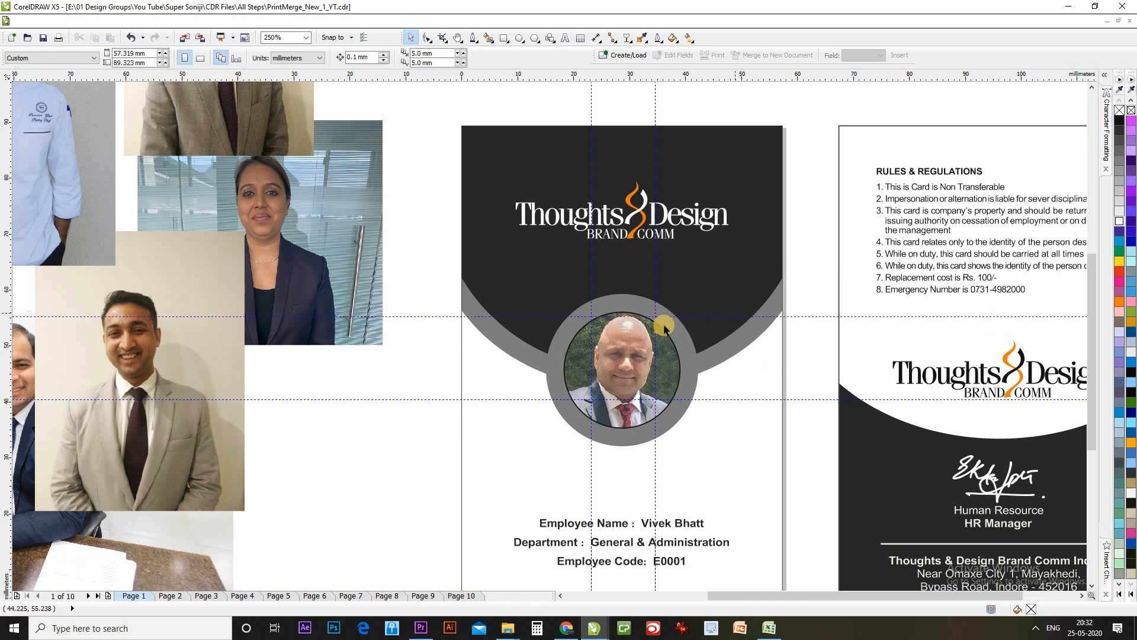
{"action": "left_click", "coordinate": [865, 317]}
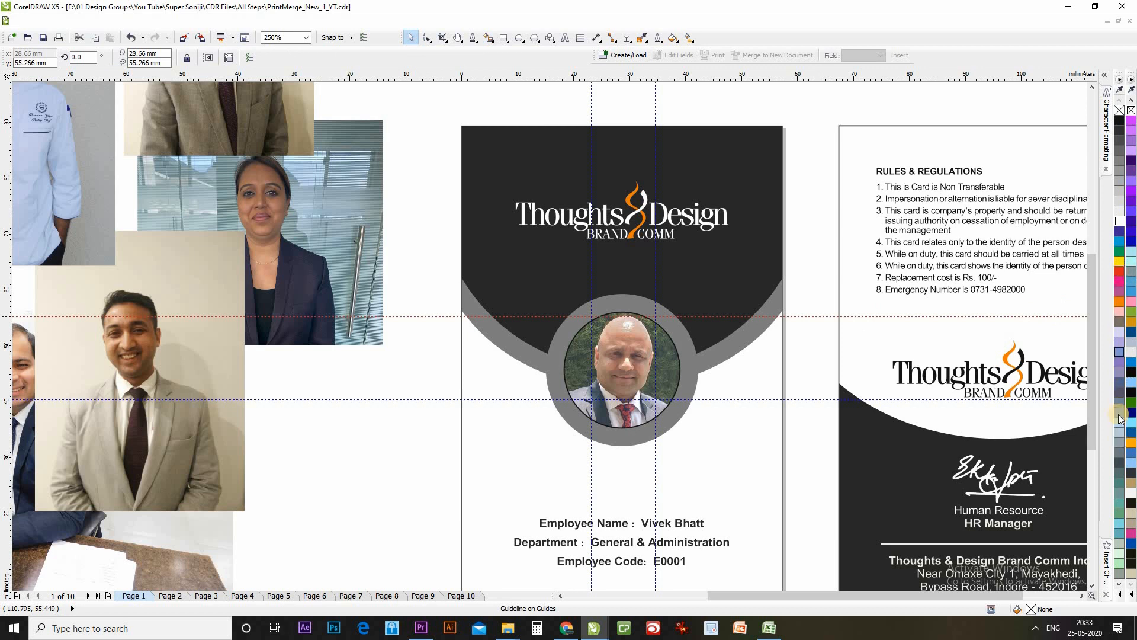
Step: Colour the upper horizontal guideline green and the lower horizontal guideline magenta
{"action": "left_click", "coordinate": [1124, 292]}
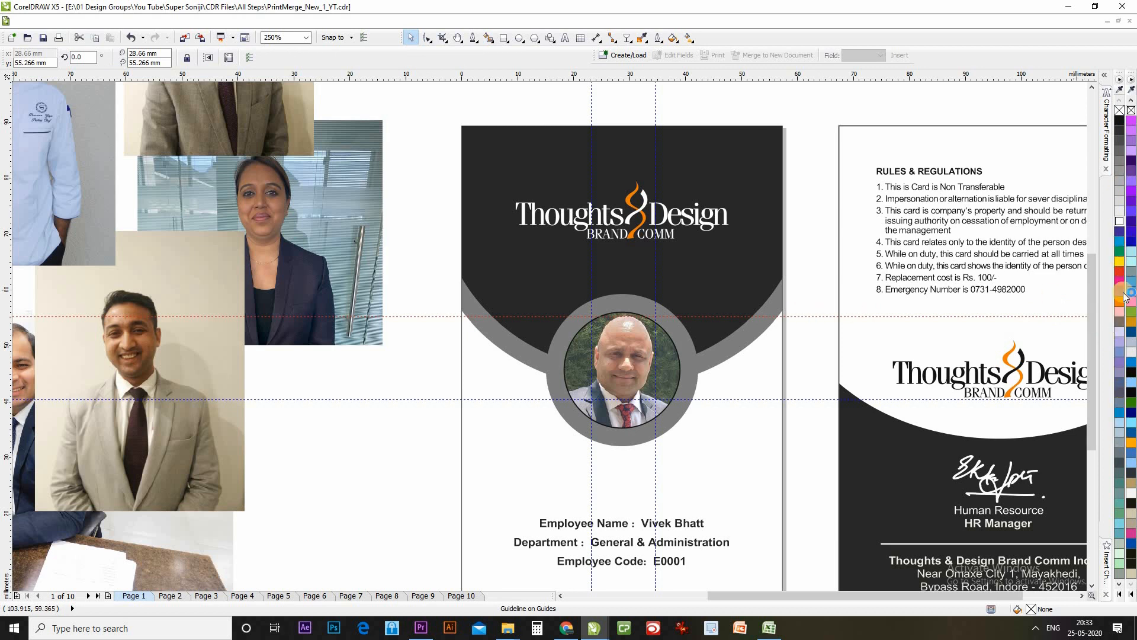
{"action": "left_click", "coordinate": [1130, 593]}
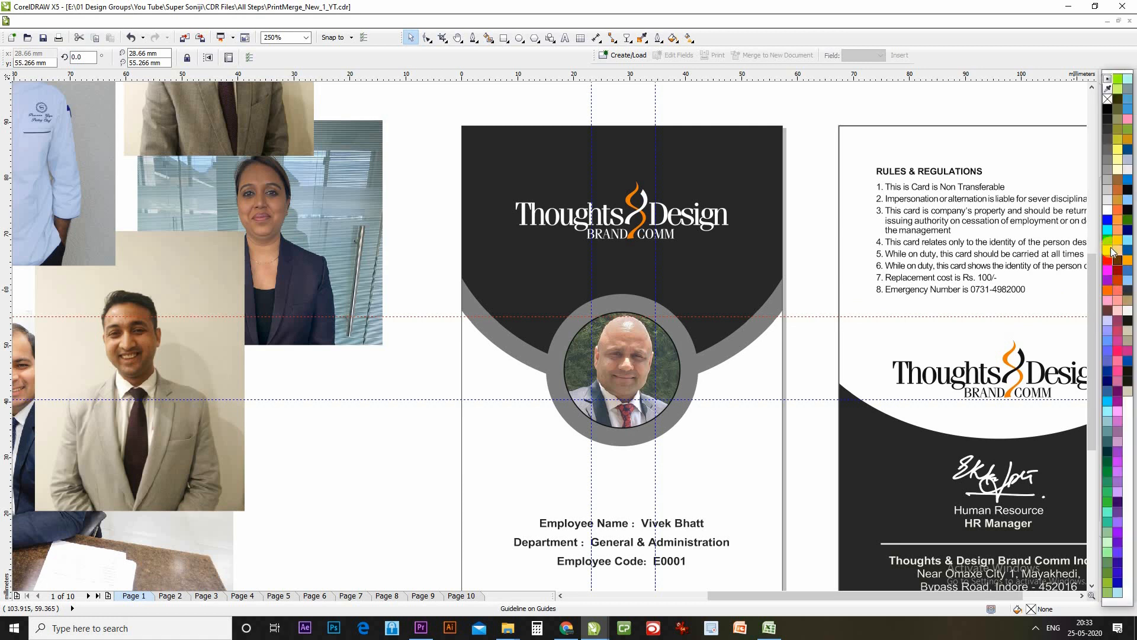
{"action": "left_click", "coordinate": [1106, 240]}
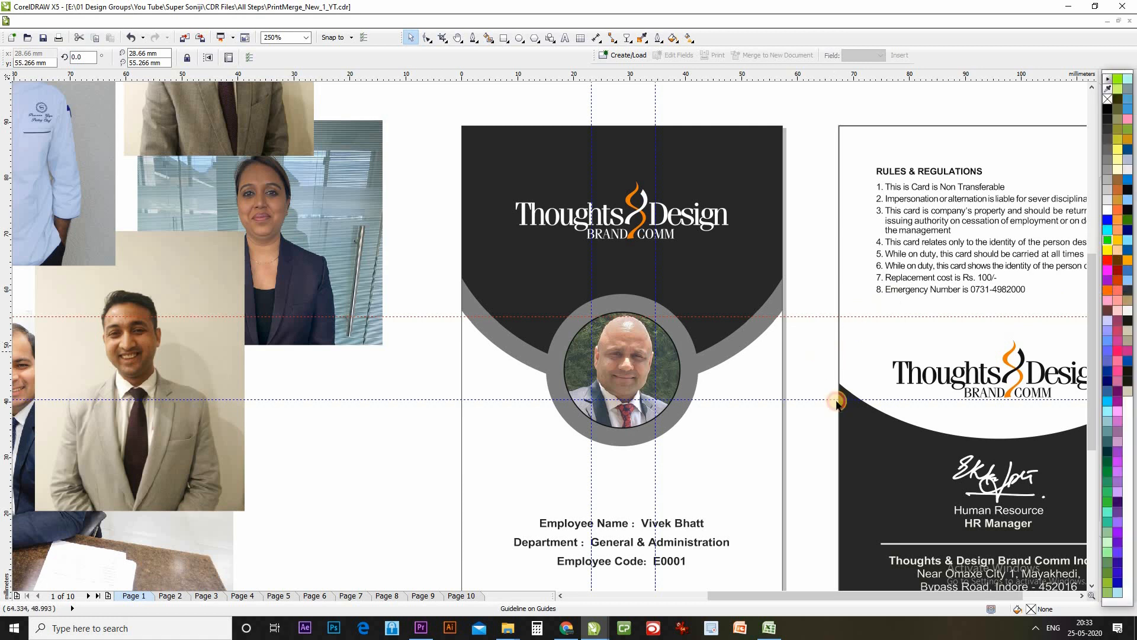
{"action": "left_click", "coordinate": [817, 354]}
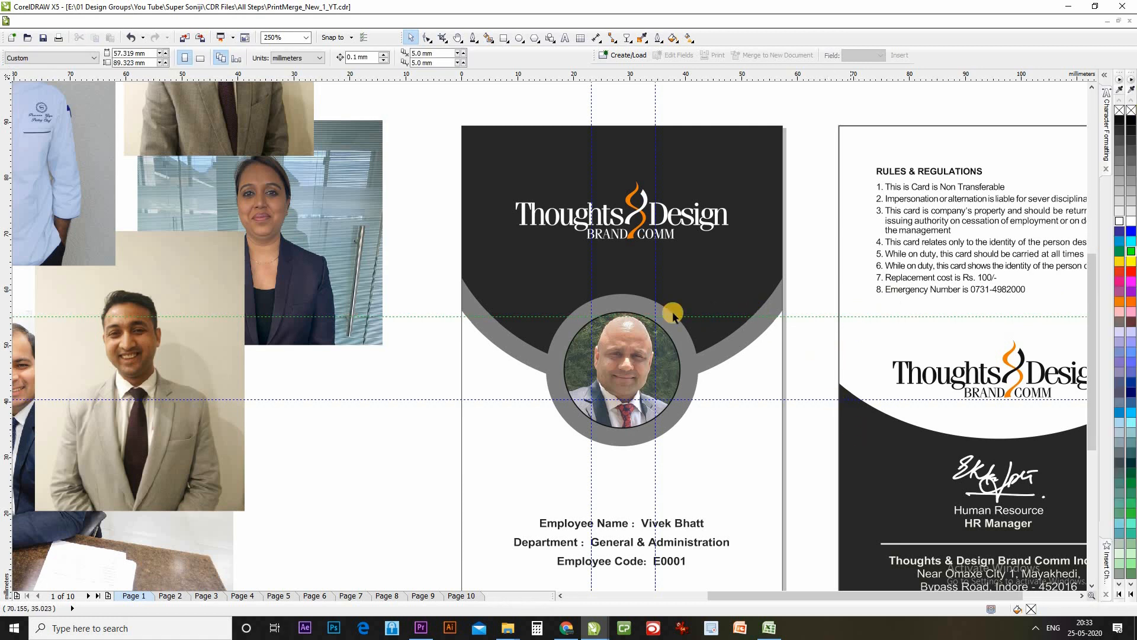
{"action": "left_click", "coordinate": [821, 399]}
{"action": "left_click", "coordinate": [1131, 282]}
{"action": "left_click", "coordinate": [753, 299]}
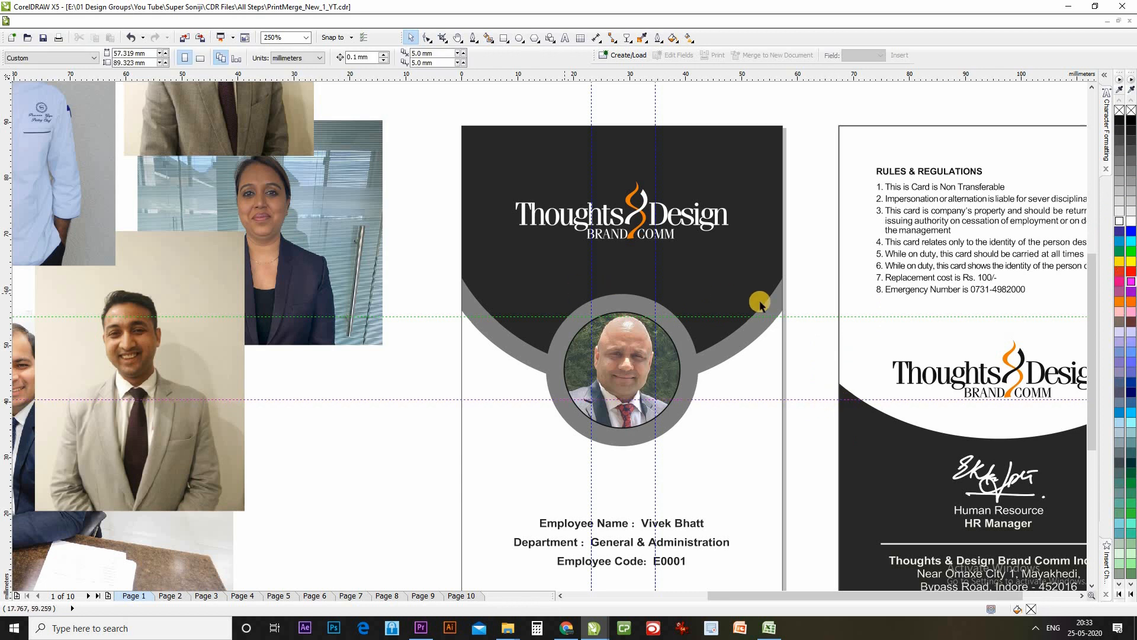
Step: Select both horizontal face guidelines and move them down together by about 1 mm
{"action": "left_click", "coordinate": [801, 316]}
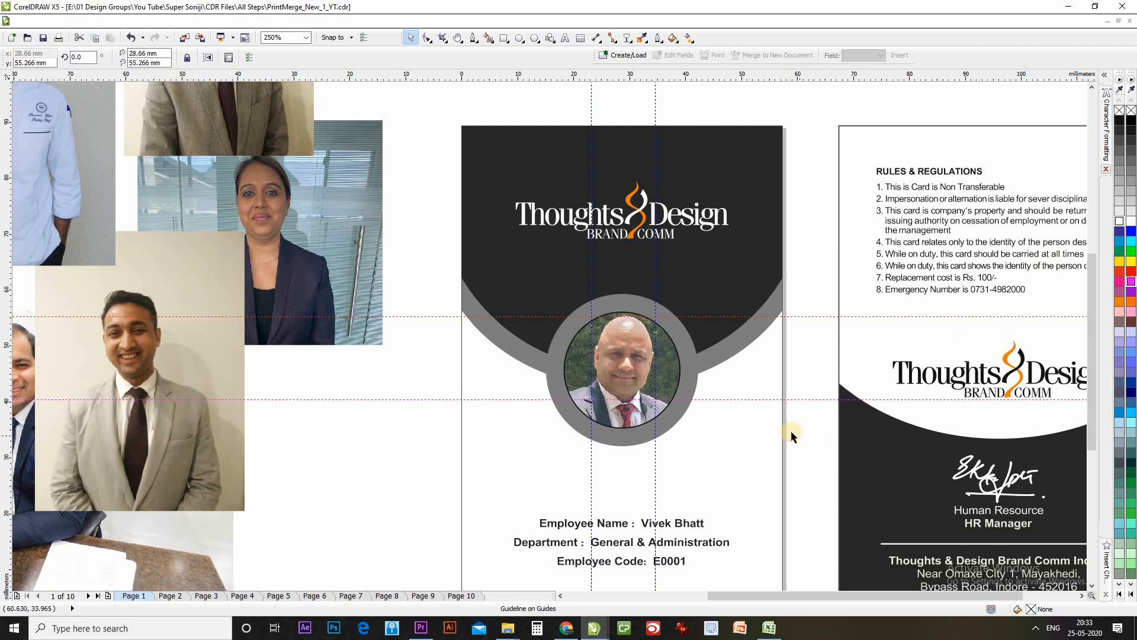
{"action": "left_click", "coordinate": [652, 418]}
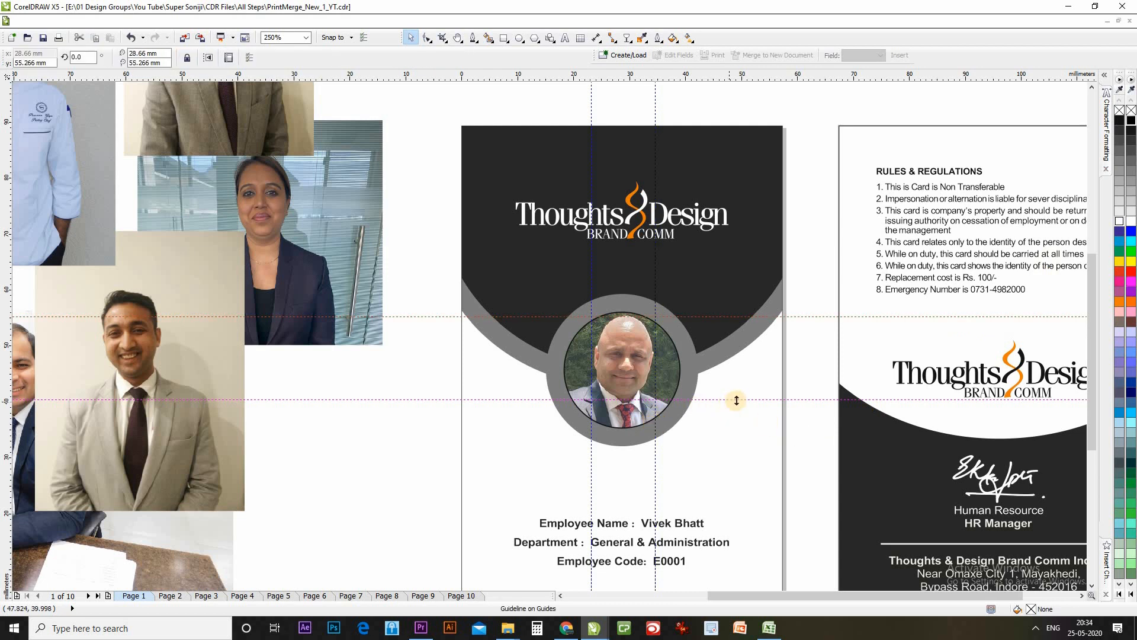
{"action": "left_click", "coordinate": [736, 399], "text": "shift"}
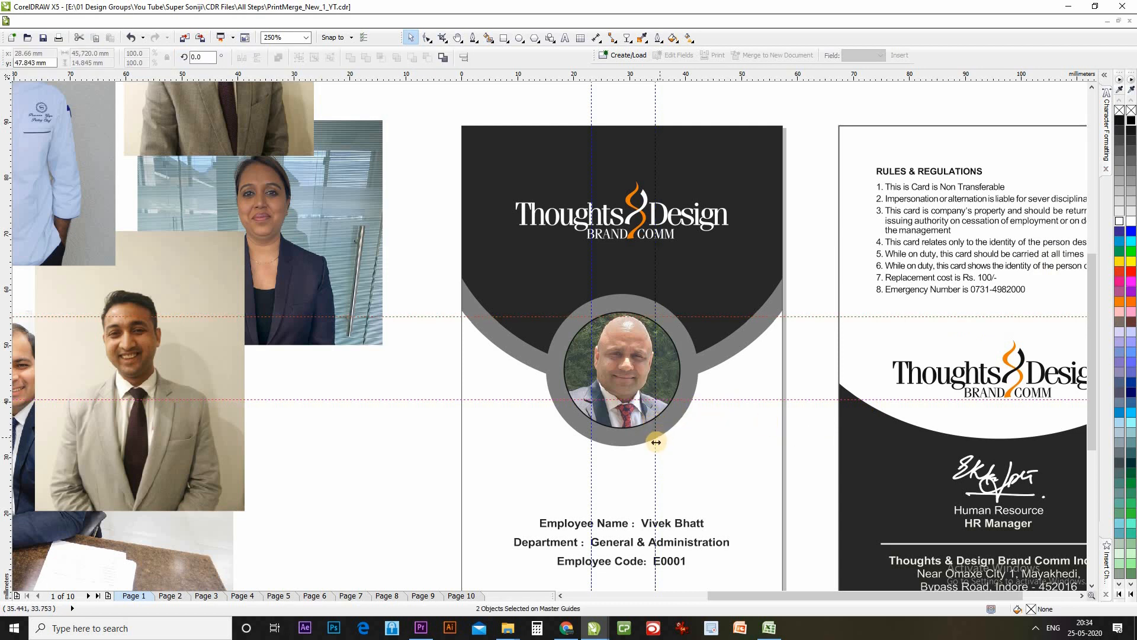
{"action": "left_click_drag", "start_coordinate": [713, 399], "coordinate": [713, 405]}
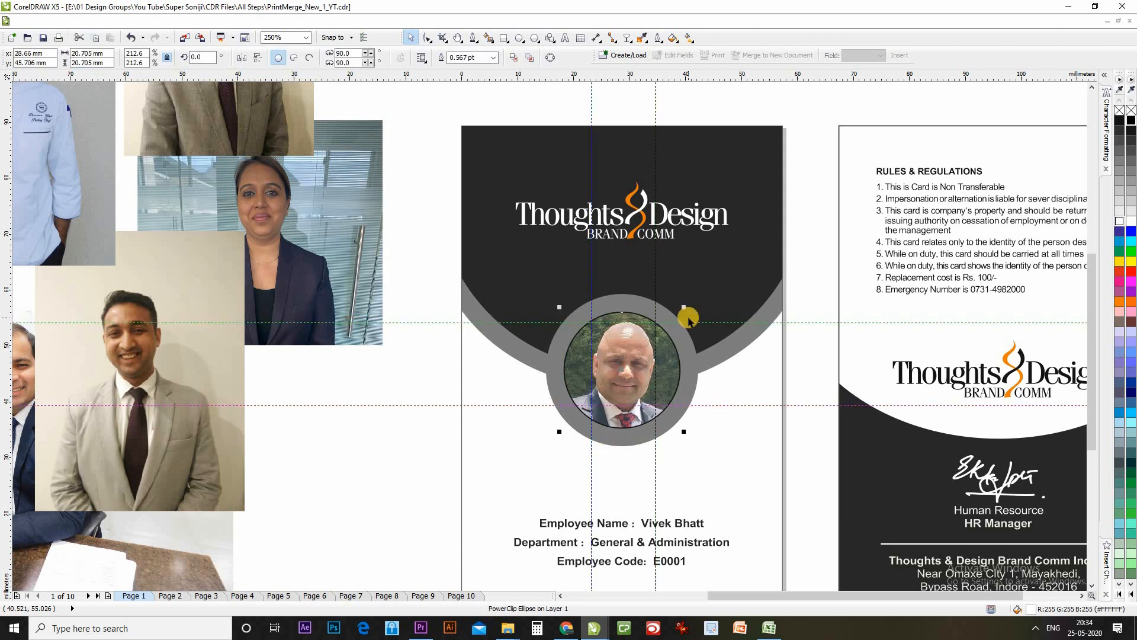
Step: On page 5, place the Finance employee's photo inside the card's circular frame as a PowerClip
{"action": "key", "text": "Page_Down"}
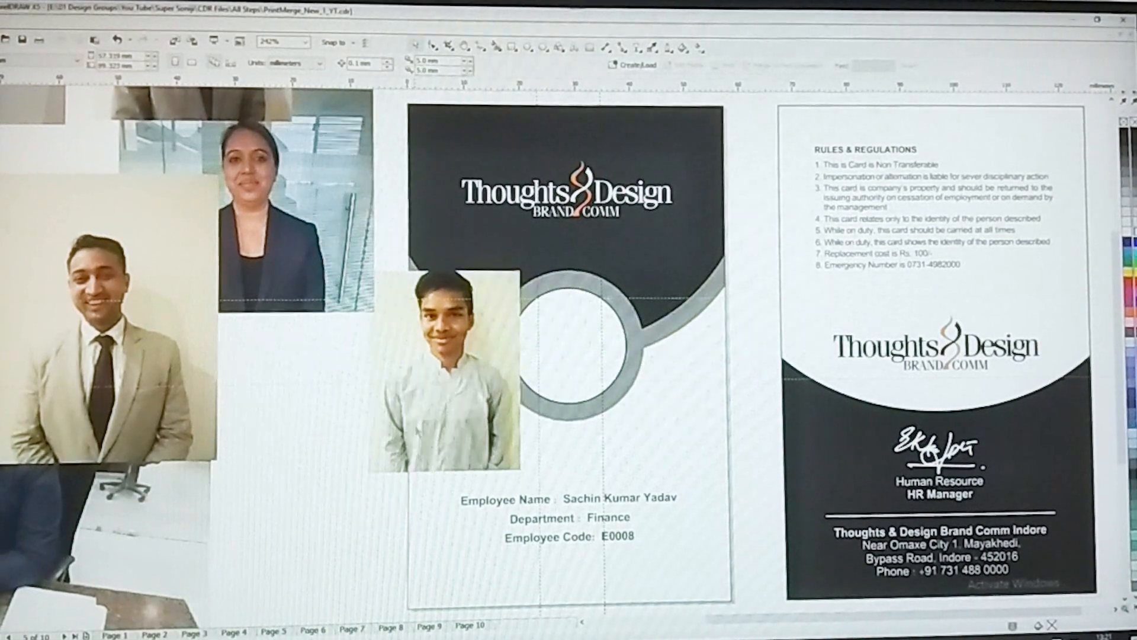
{"action": "left_click", "coordinate": [428, 406]}
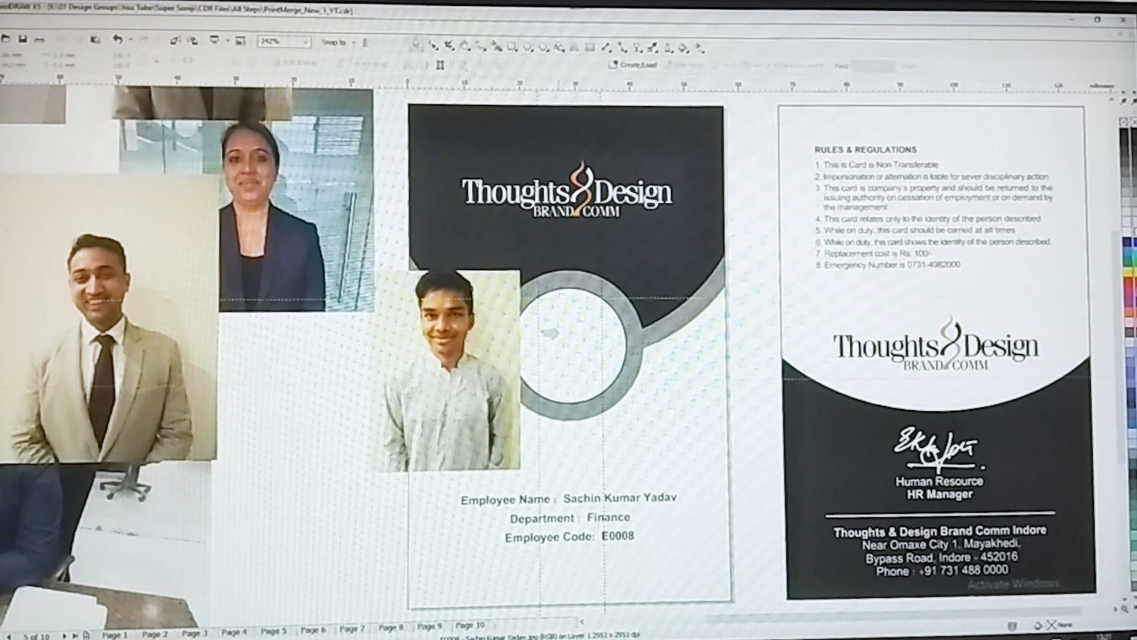
{"action": "left_click", "coordinate": [549, 334]}
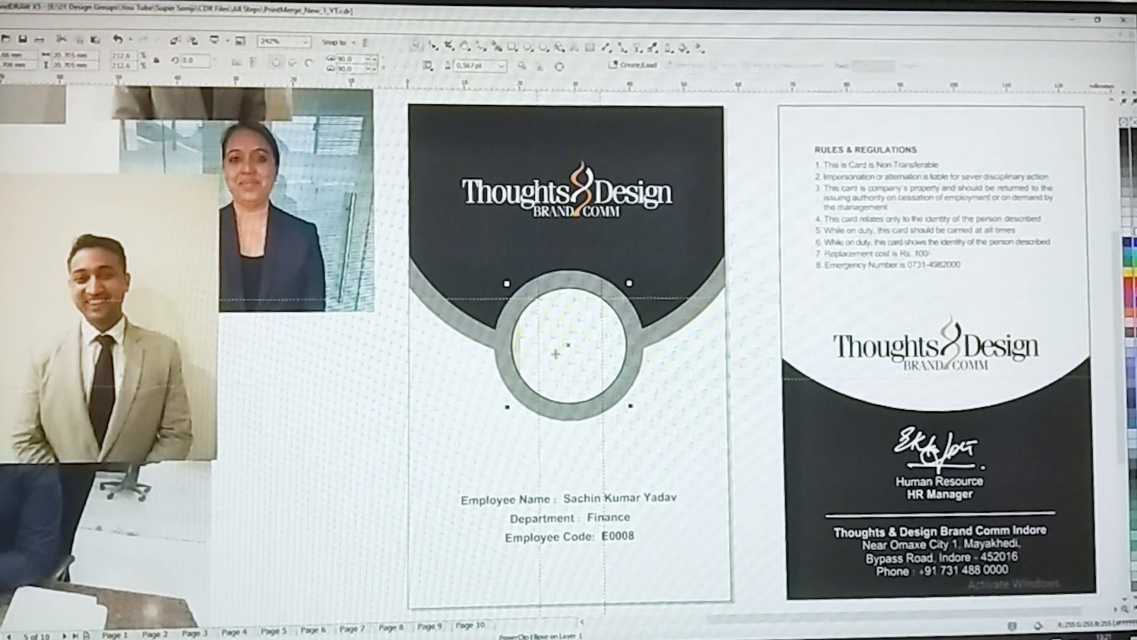
Step: Edit the circular frame's contents, centring the photo in the circle and scaling it to about 26.9 × 35.8 mm
{"action": "left_click", "coordinate": [563, 336], "text": "ctrl"}
{"action": "left_click_drag", "start_coordinate": [459, 332], "coordinate": [581, 337]}
{"action": "left_click_drag", "start_coordinate": [620, 282], "coordinate": [627, 298]}
Step: Draw a closed curve about 9.5 mm wide and 3.6 mm high over the hair, arching above the photo's cropped upper edge to the circle
{"action": "scroll", "coordinate": [594, 320], "scroll_direction": "up", "scroll_amount": 3}
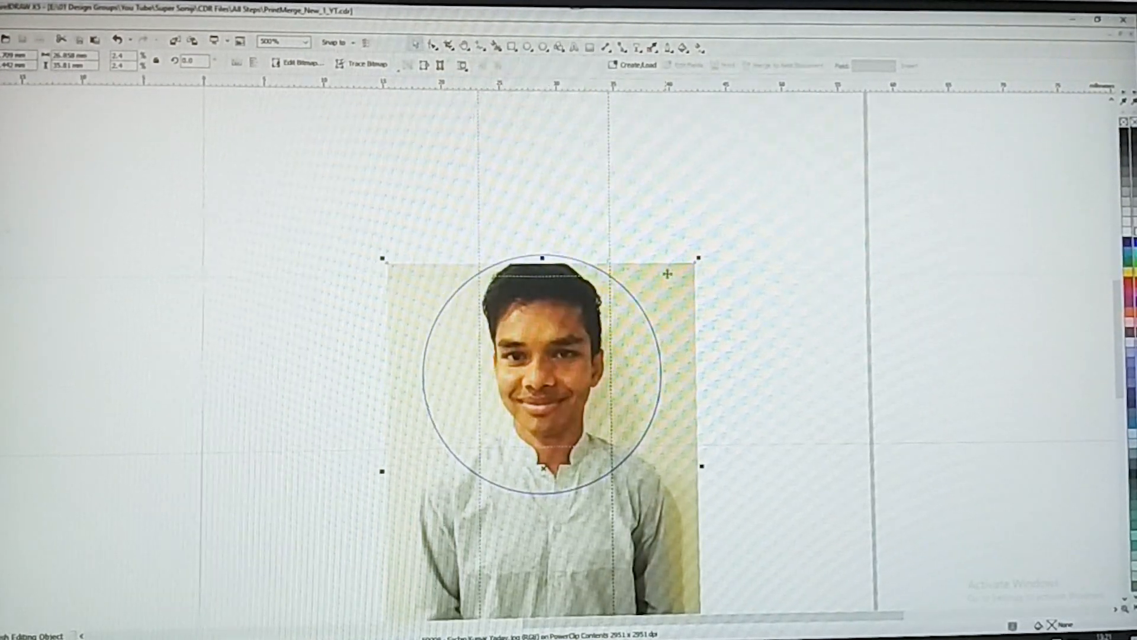
{"action": "scroll", "coordinate": [543, 265], "scroll_direction": "up", "scroll_amount": 4}
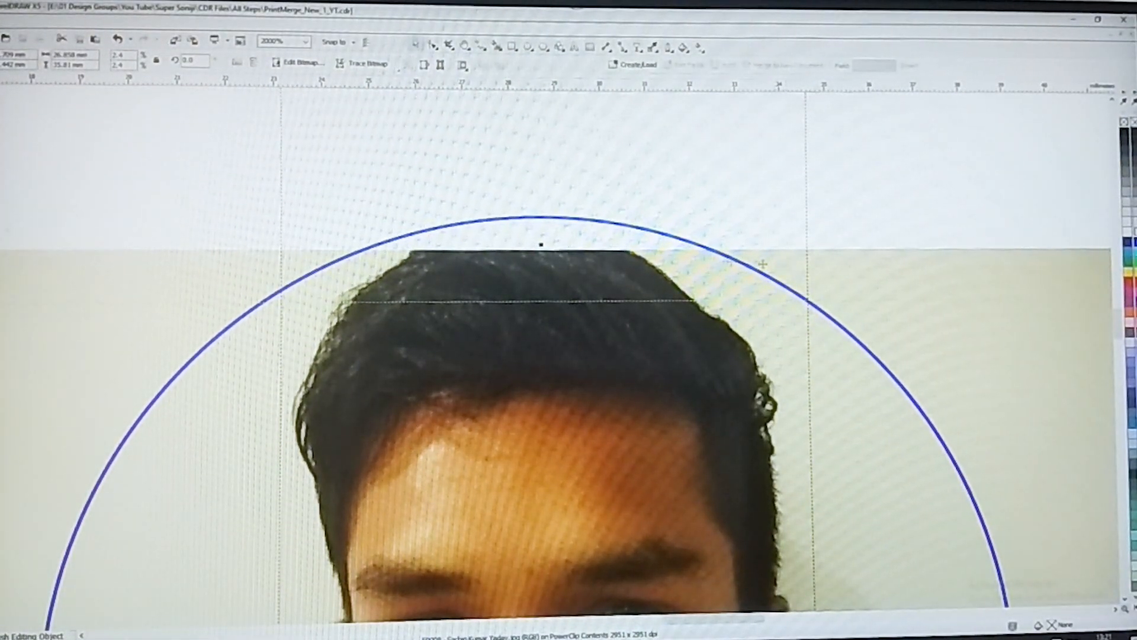
{"action": "left_click", "coordinate": [501, 51]}
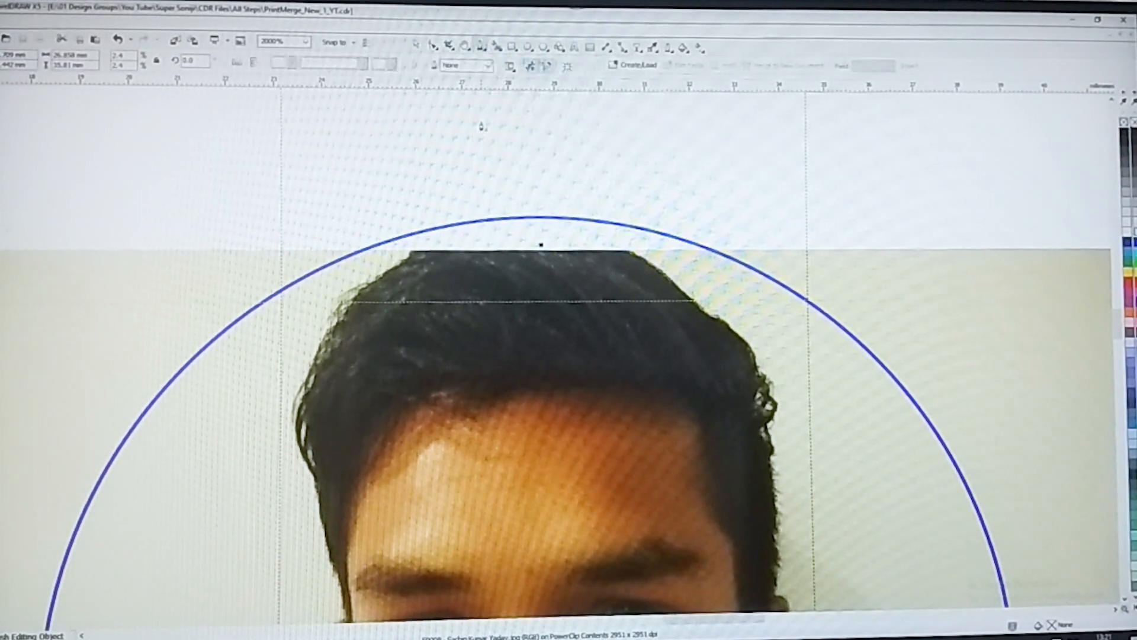
{"action": "left_click", "coordinate": [375, 285]}
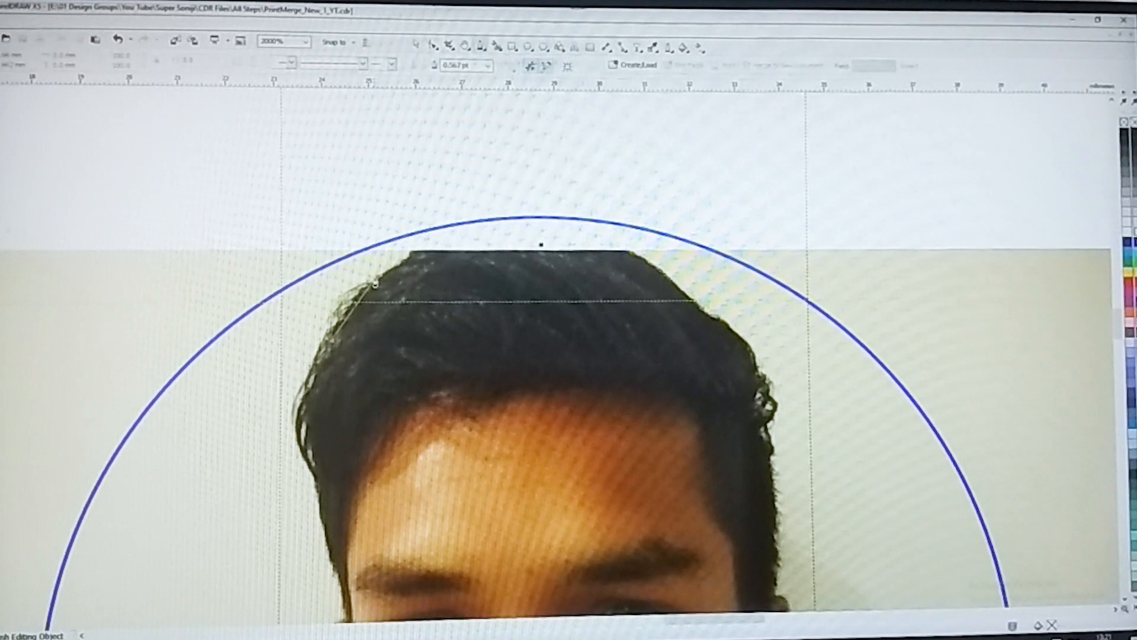
{"action": "left_click", "coordinate": [410, 251]}
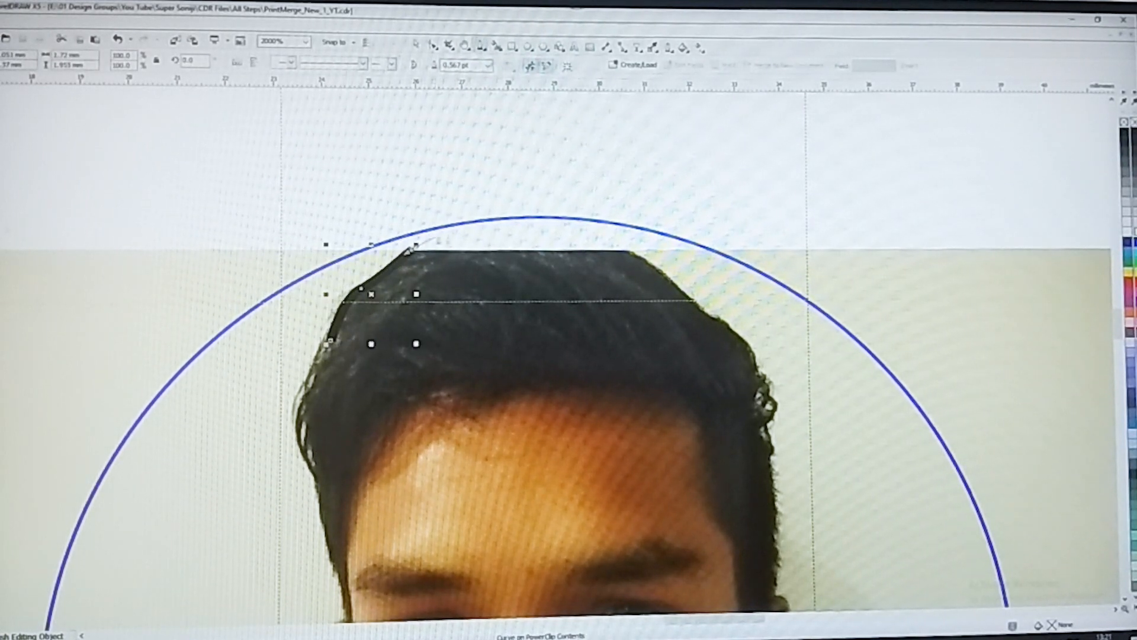
{"action": "left_click_drag", "start_coordinate": [509, 218], "coordinate": [638, 253]}
{"action": "left_click", "coordinate": [664, 275]}
{"action": "left_click", "coordinate": [692, 301]}
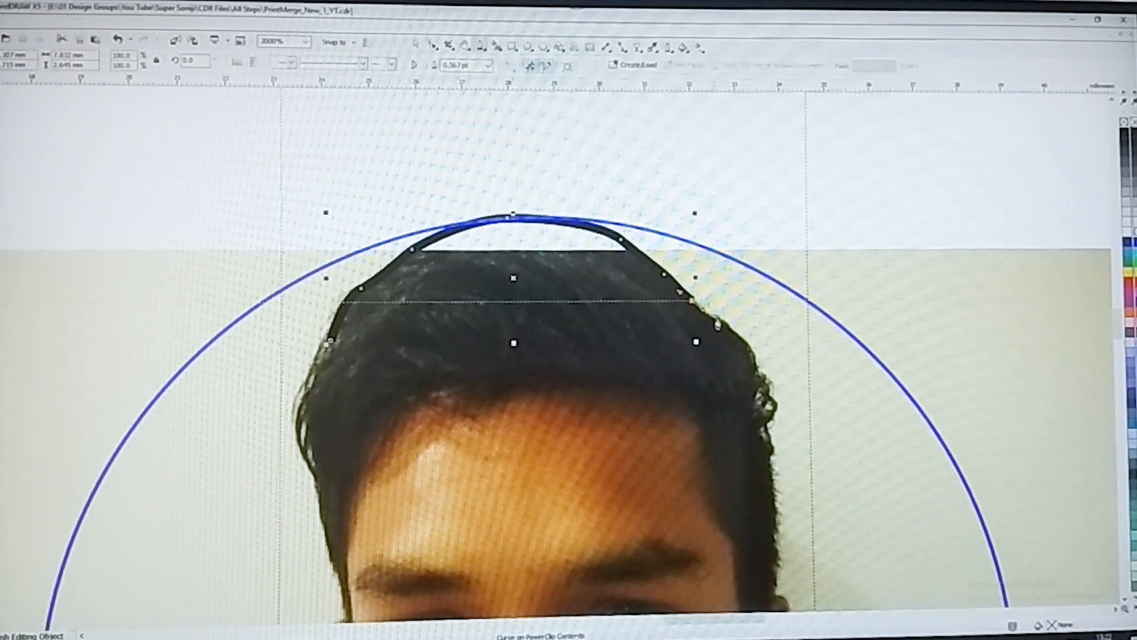
{"action": "left_click", "coordinate": [721, 323]}
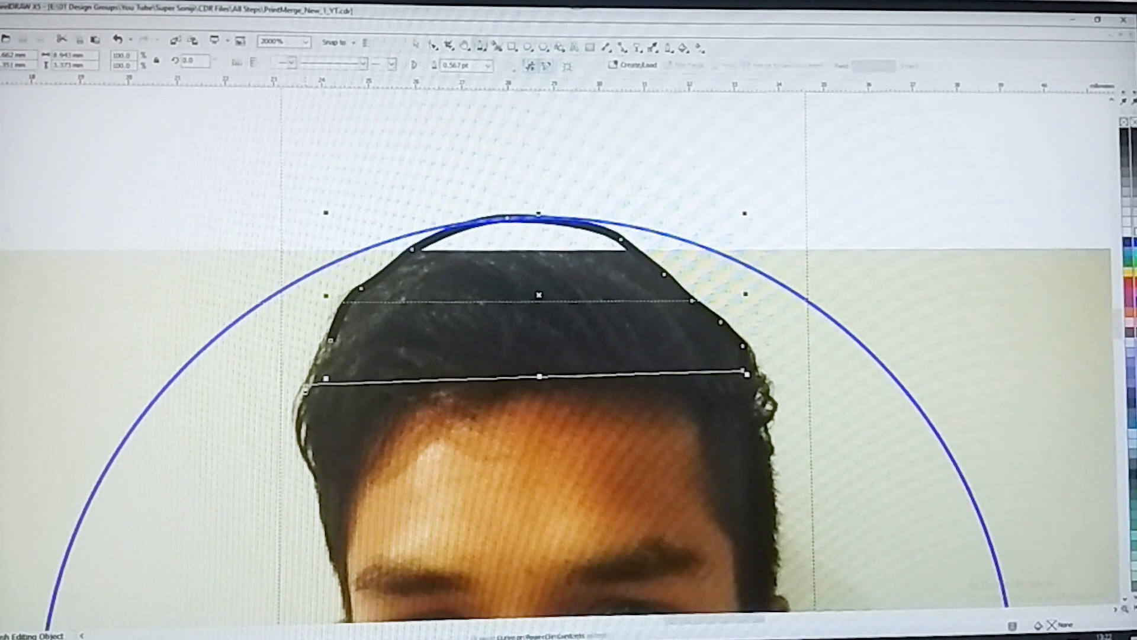
{"action": "left_click", "coordinate": [307, 385]}
{"action": "left_click", "coordinate": [330, 341]}
{"action": "key", "text": "space"}
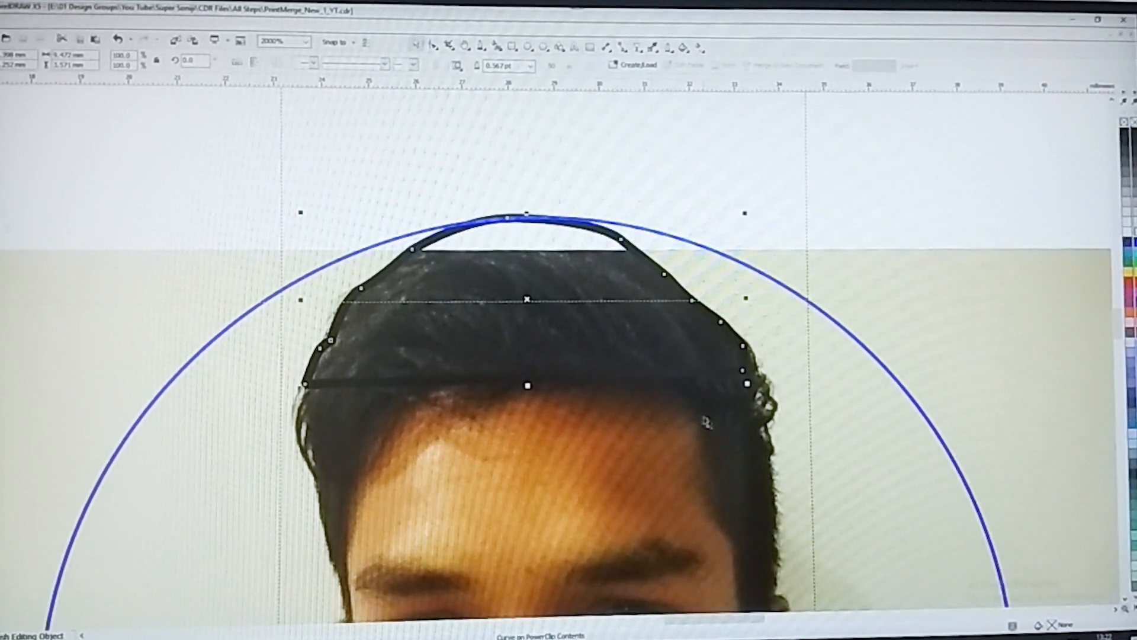
Step: PowerClip a copy of the photo into the hair curve, move it up to fill the gap, and enlarge it to about 27.2 × 36.3 mm
{"action": "left_click", "coordinate": [866, 288]}
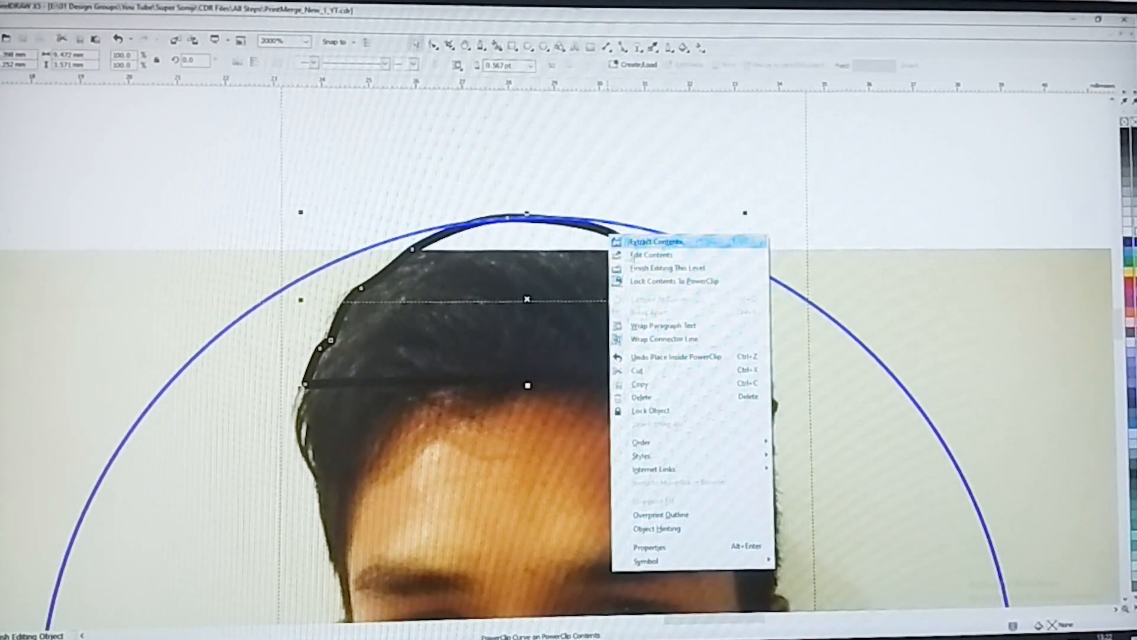
{"action": "left_click", "coordinate": [663, 261]}
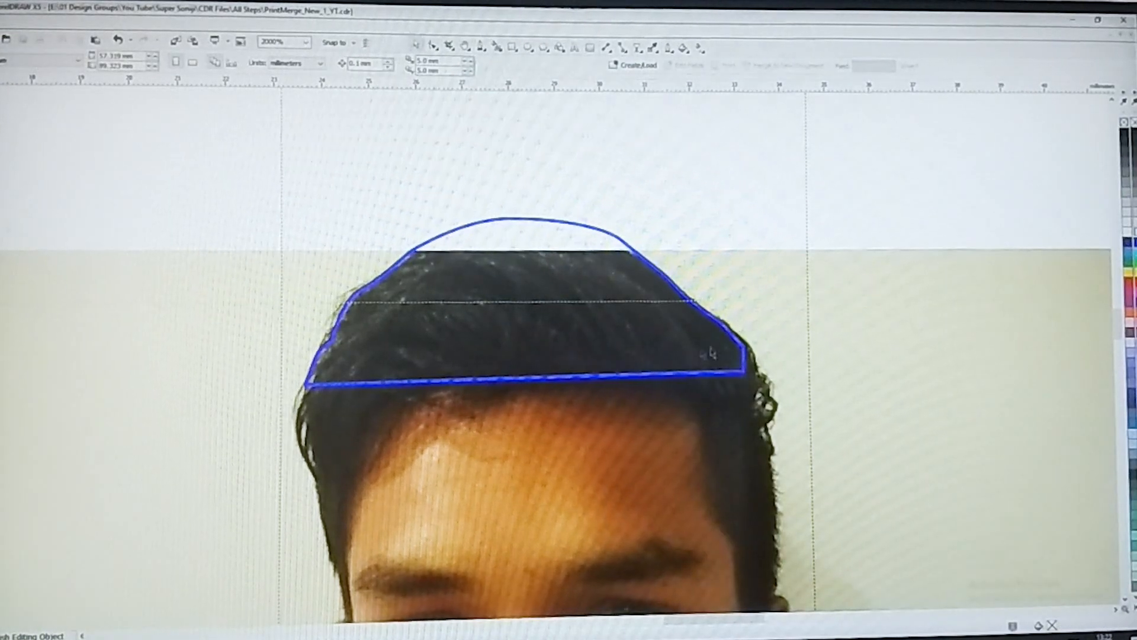
{"action": "left_click_drag", "start_coordinate": [770, 279], "coordinate": [764, 241]}
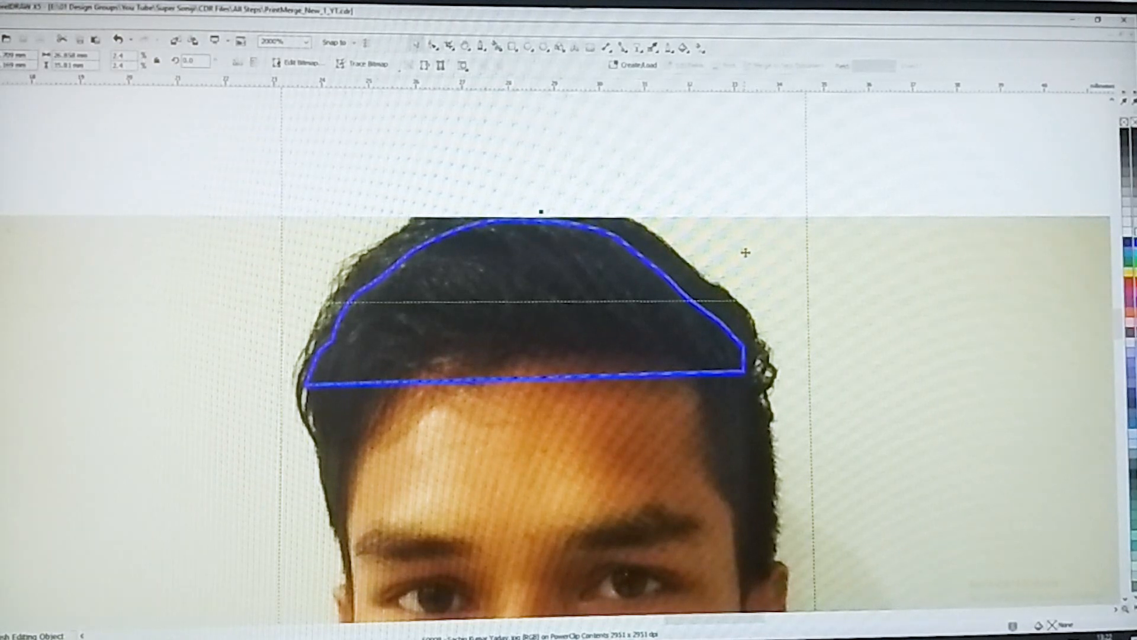
{"action": "scroll", "coordinate": [686, 238], "scroll_direction": "down", "scroll_amount": 5}
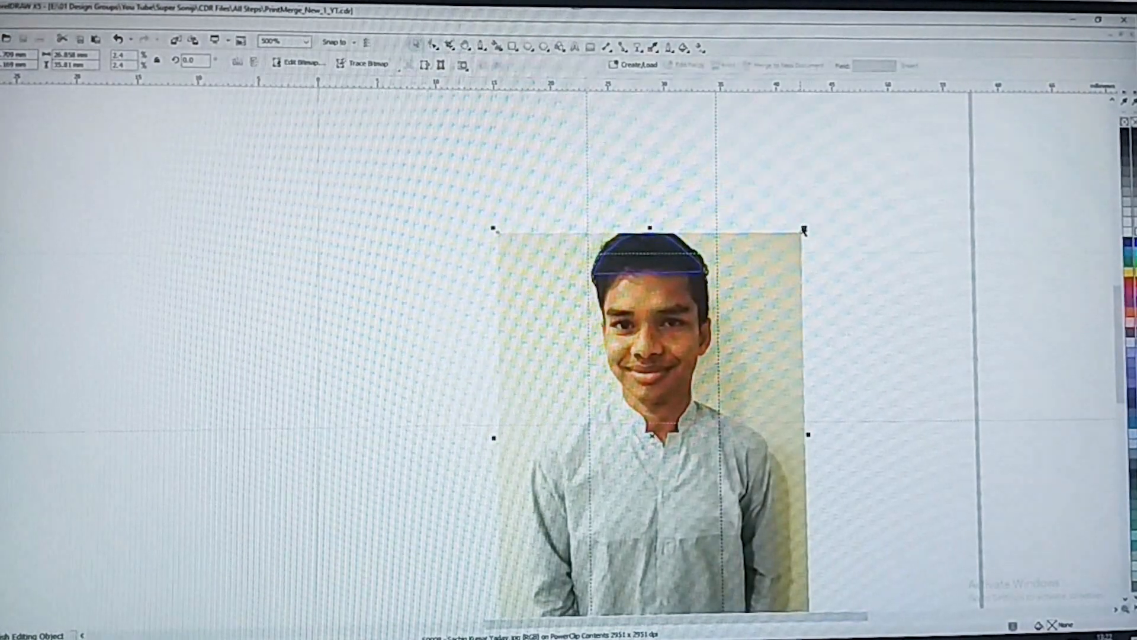
{"action": "scroll", "coordinate": [805, 237], "scroll_direction": "up", "scroll_amount": 5}
{"action": "mouse_move", "coordinate": [805, 249]}
{"action": "left_mouse_down"}
{"action": "mouse_move", "coordinate": [817, 236]}
{"action": "mouse_move", "coordinate": [809, 241]}
{"action": "left_mouse_up"}
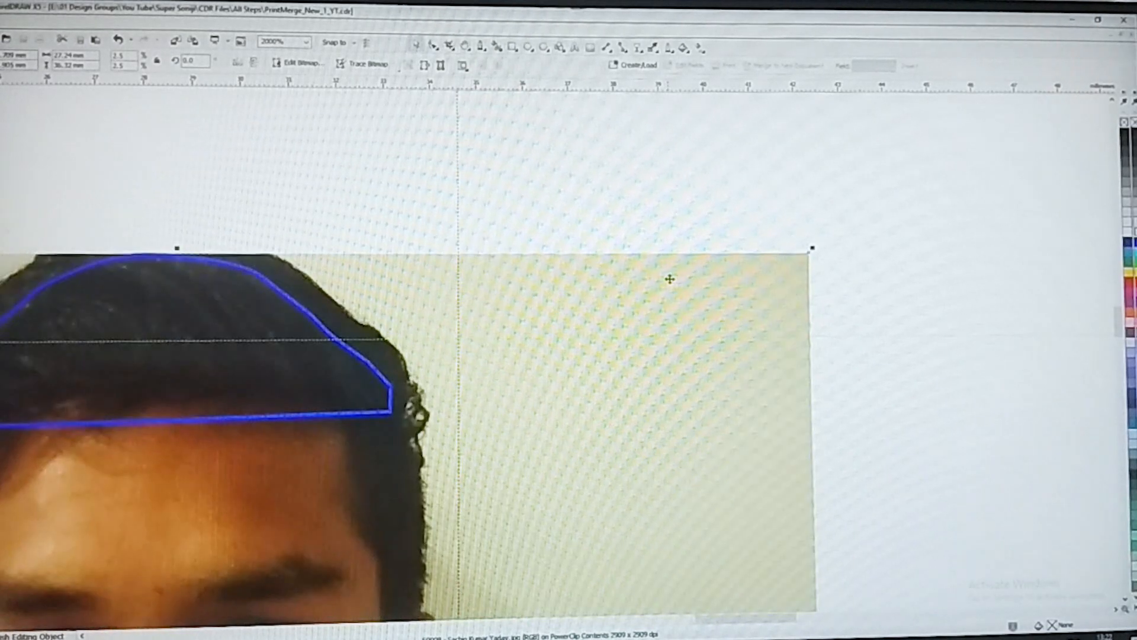
Step: Apply a linear transparency that fades the copied photo downward through the hair, and finish editing the curve's contents
{"action": "left_click_drag", "start_coordinate": [529, 311], "coordinate": [685, 309]}
{"action": "left_click_drag", "start_coordinate": [348, 363], "coordinate": [560, 375]}
{"action": "key", "text": "space"}
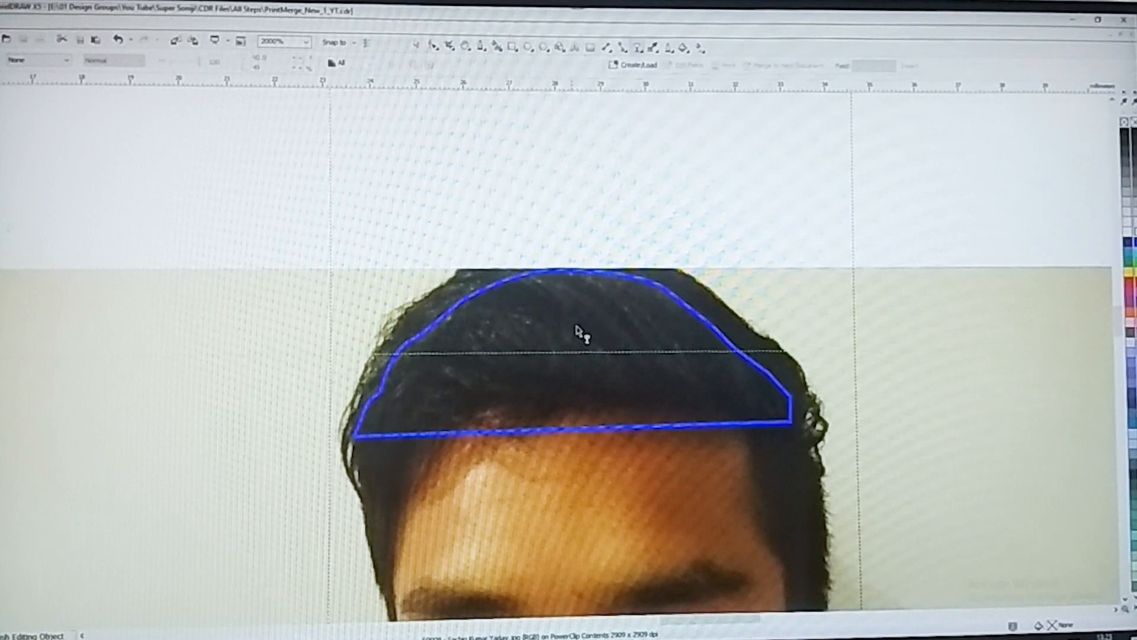
{"action": "left_click_drag", "start_coordinate": [573, 318], "coordinate": [573, 367]}
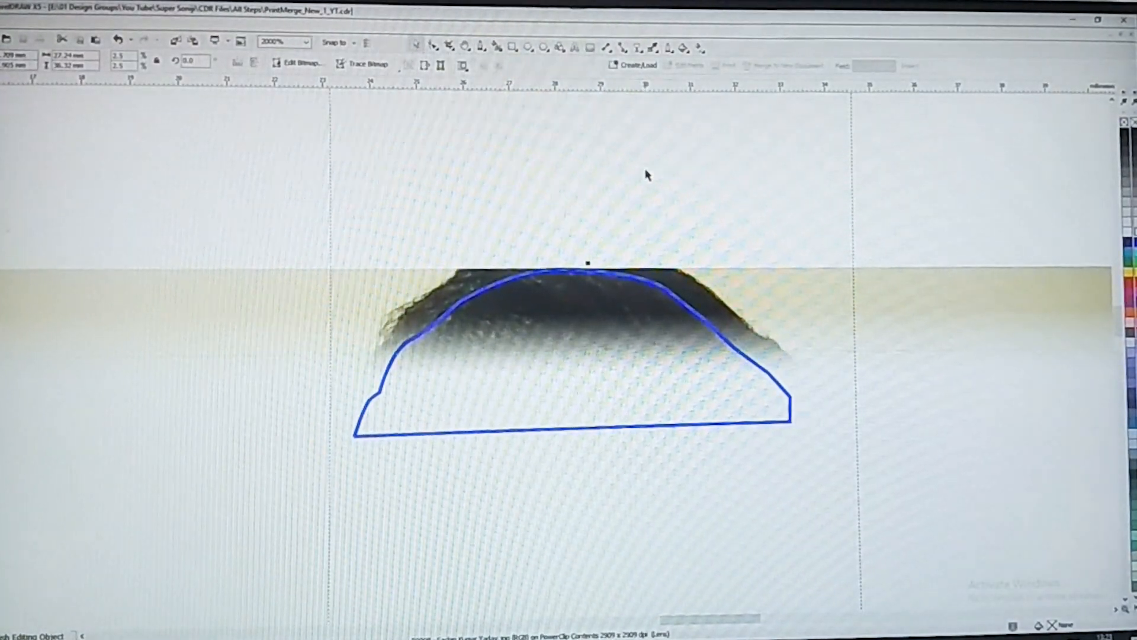
{"action": "left_click", "coordinate": [645, 170], "text": "ctrl"}
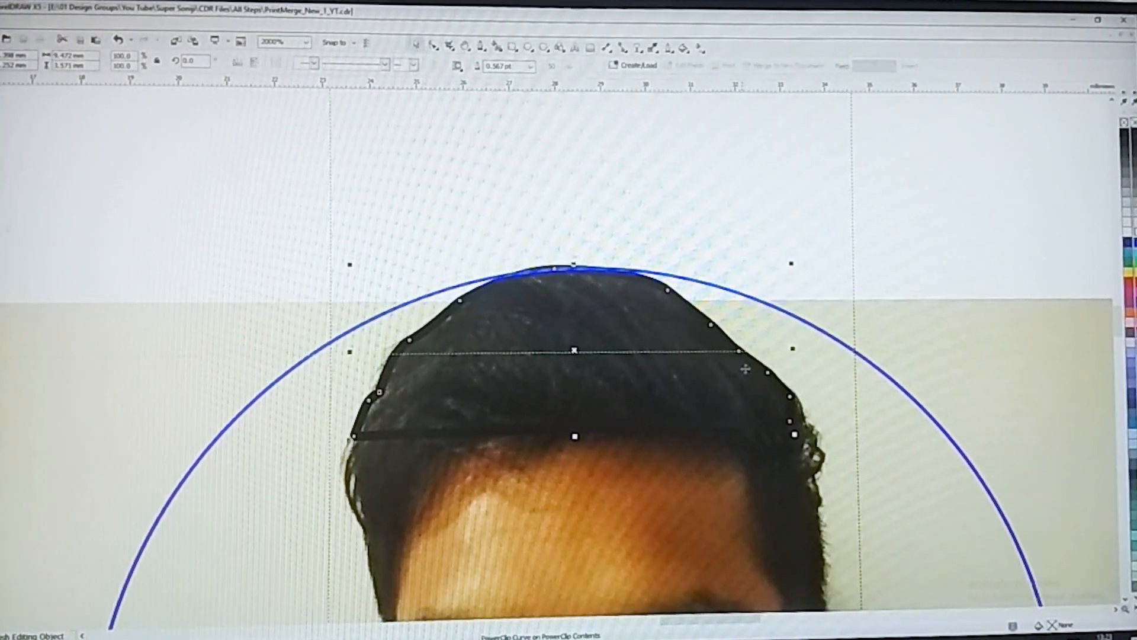
Step: Remove the outline from the hair patch curve and deselect it
{"action": "key", "text": "Escape"}
{"action": "left_click", "coordinate": [589, 321]}
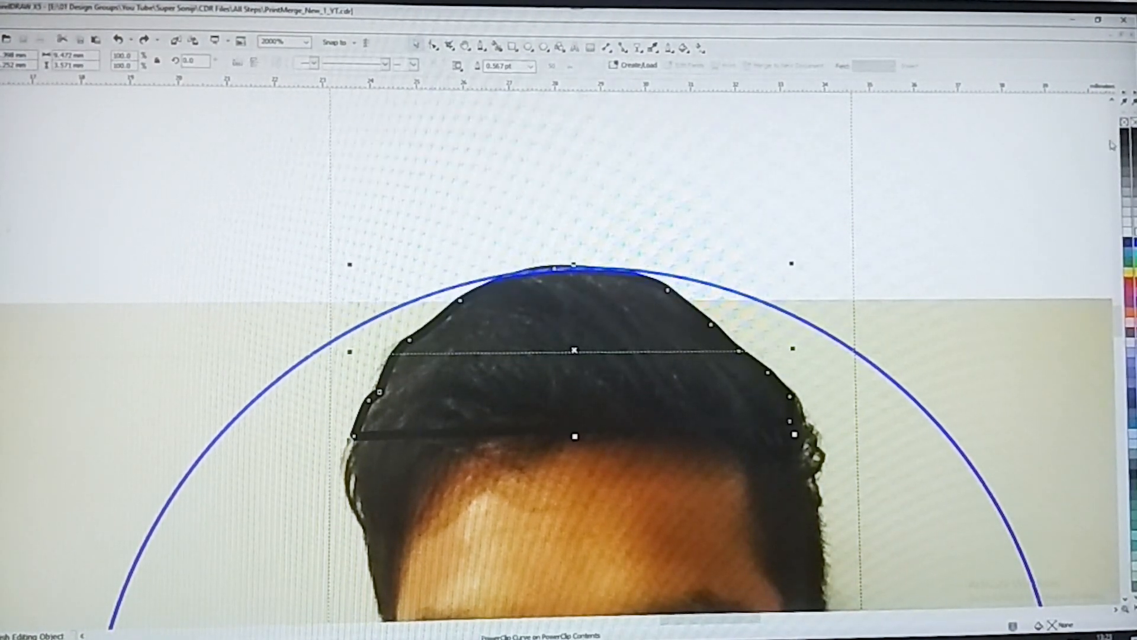
{"action": "left_click", "coordinate": [288, 172]}
Step: Hide the guidelines to examine the blended hair patch, and show them again
{"action": "left_click", "coordinate": [83, 21]}
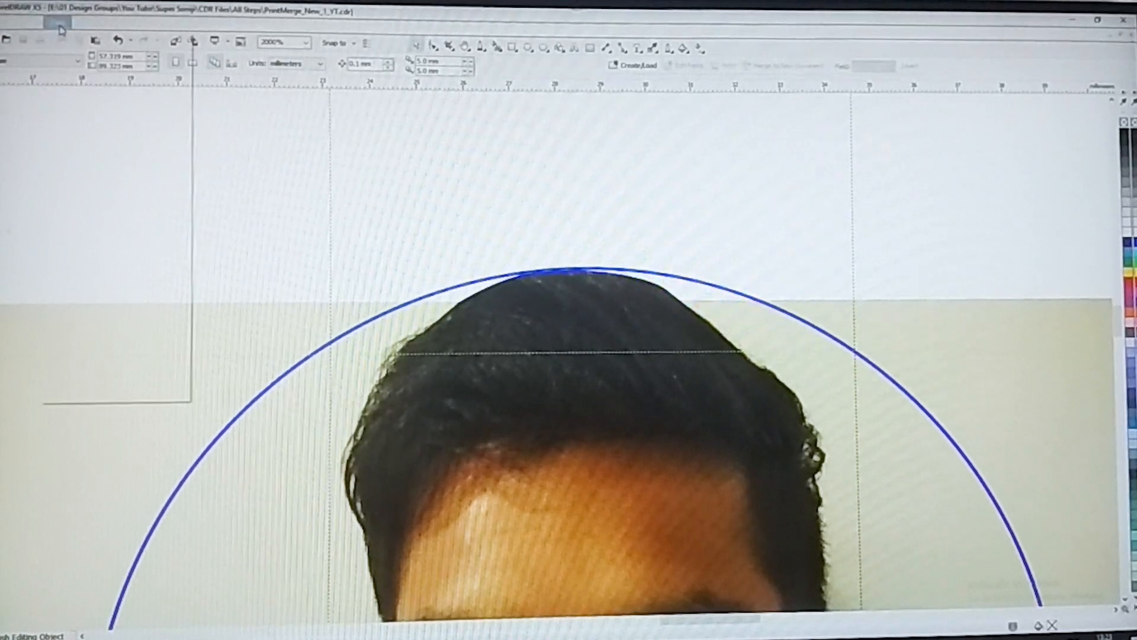
{"action": "left_click", "coordinate": [107, 258]}
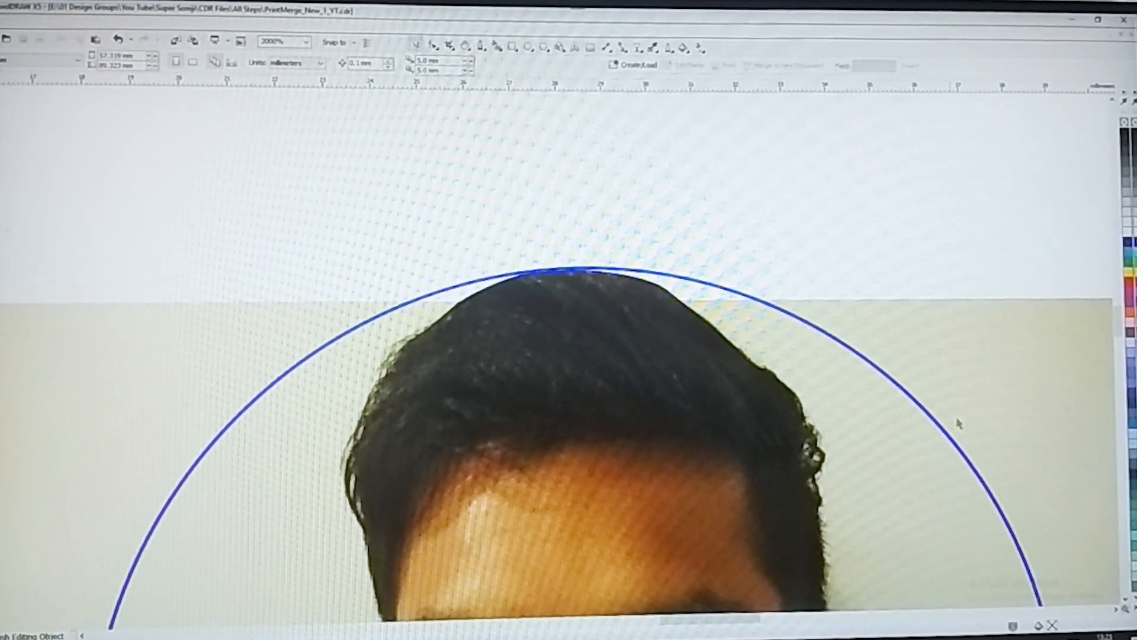
{"action": "left_click", "coordinate": [80, 20]}
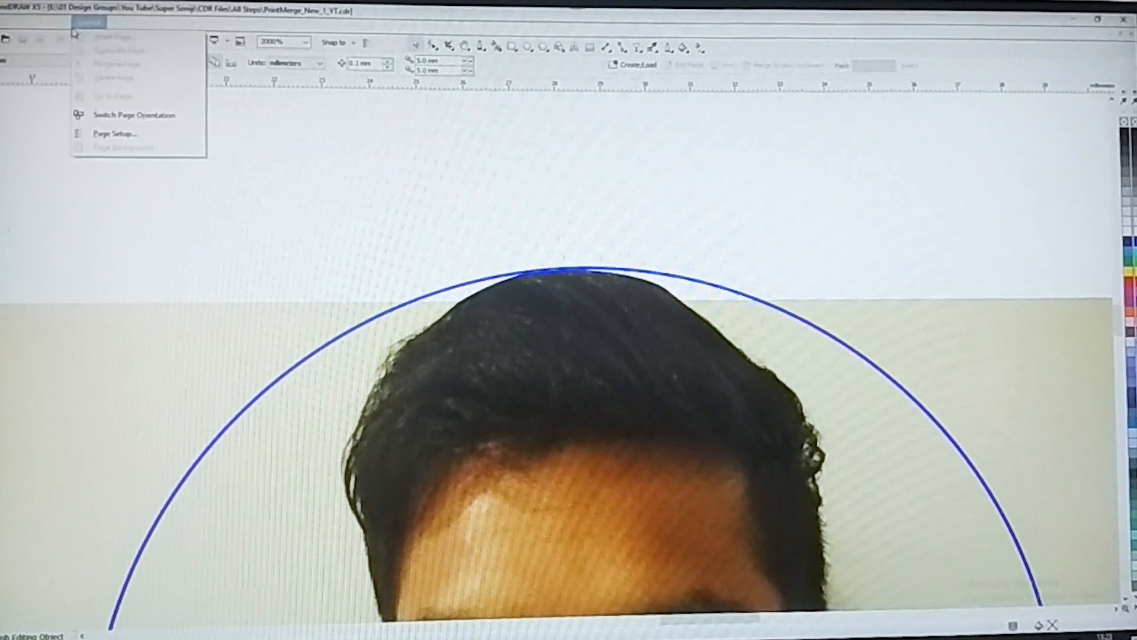
{"action": "mouse_move", "coordinate": [57, 21]}
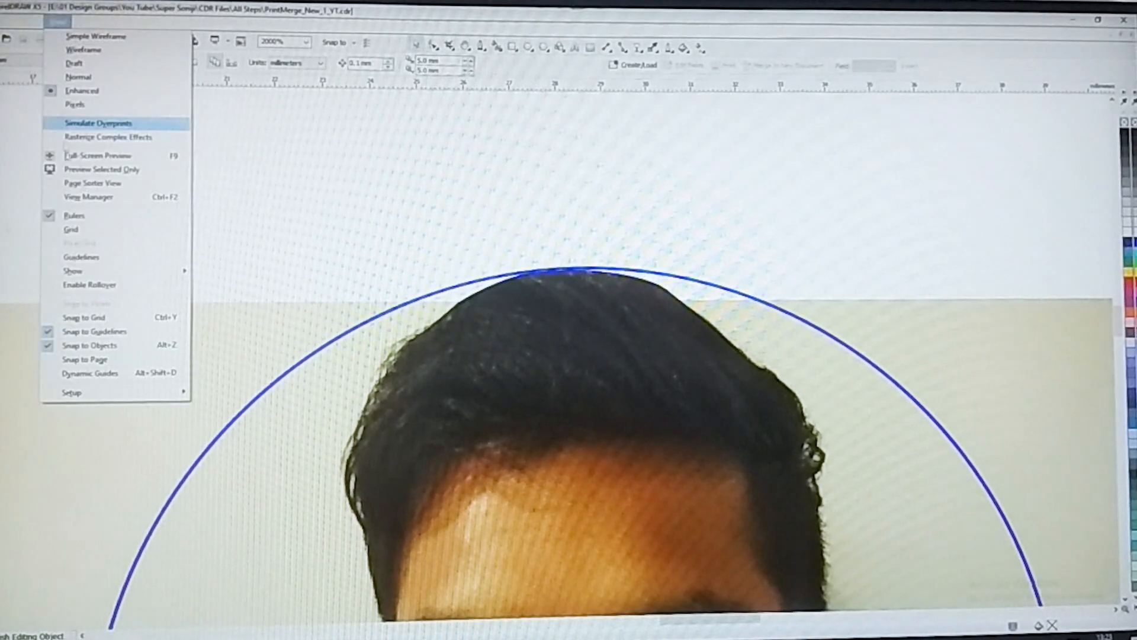
{"action": "left_click", "coordinate": [90, 258]}
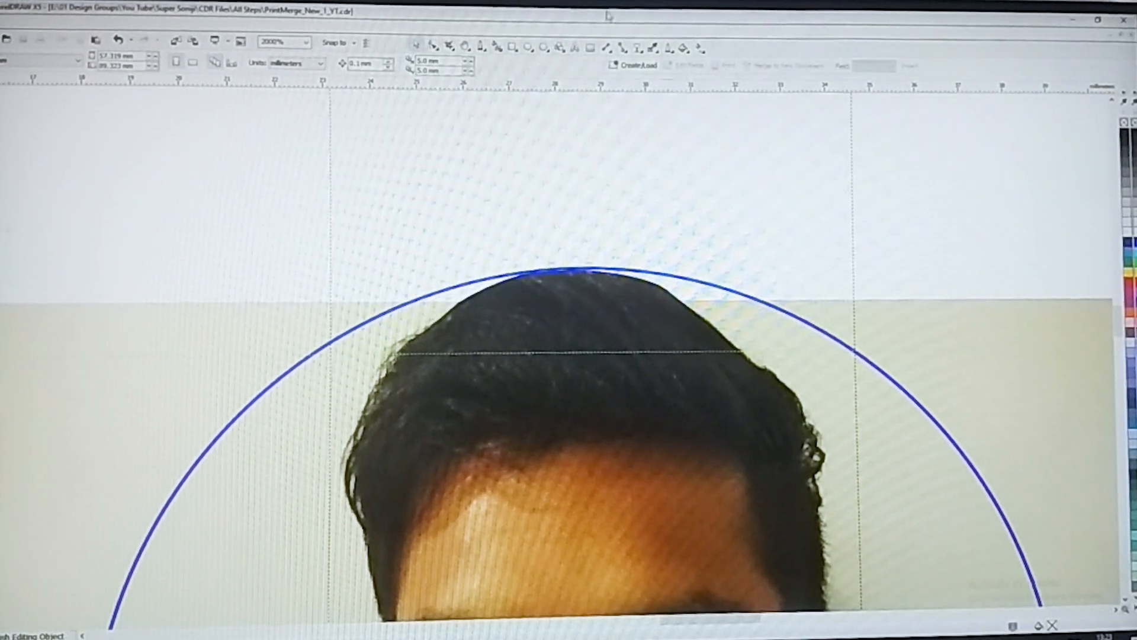
Step: Draw a rectangle about 15.2 × 2.75 mm across the upper part of the circle, overlapping the photo's upper edge
{"action": "left_click", "coordinate": [512, 47]}
{"action": "left_click_drag", "start_coordinate": [259, 220], "coordinate": [963, 349]}
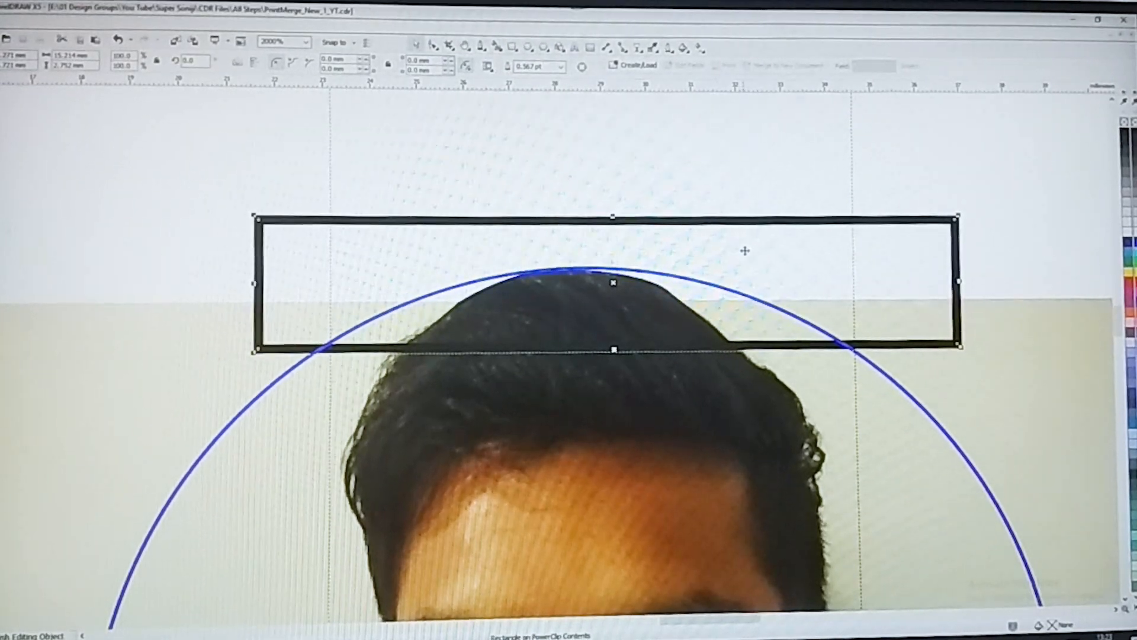
Step: Fill the rectangle with the beige colour sampled from the photo's background and remove its outline
{"action": "left_click", "coordinate": [1123, 102]}
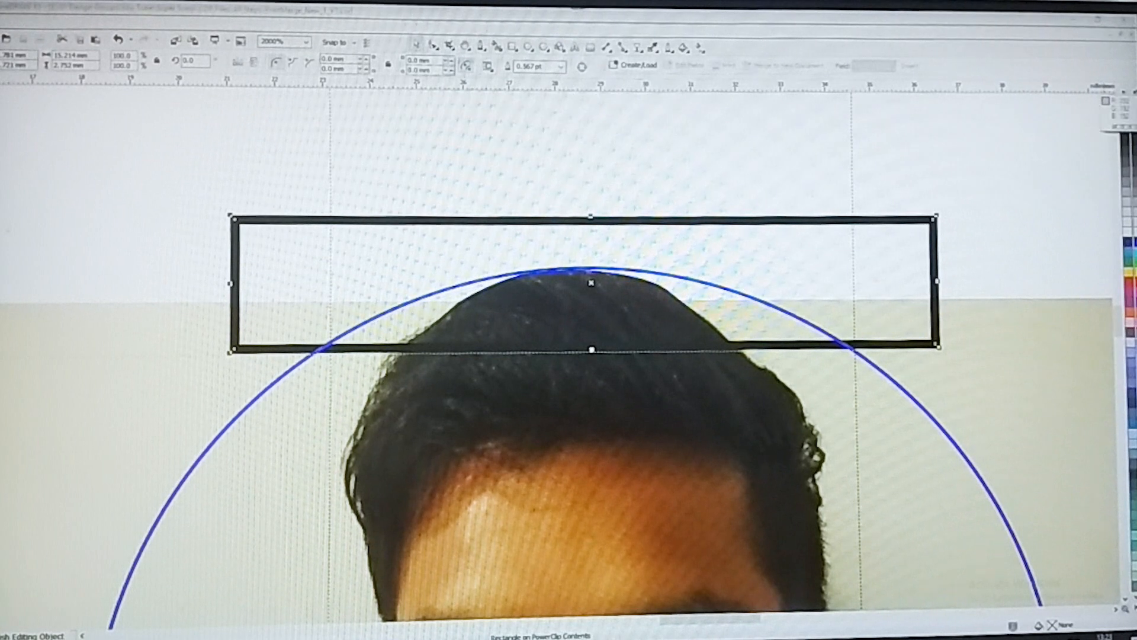
{"action": "left_click", "coordinate": [962, 320]}
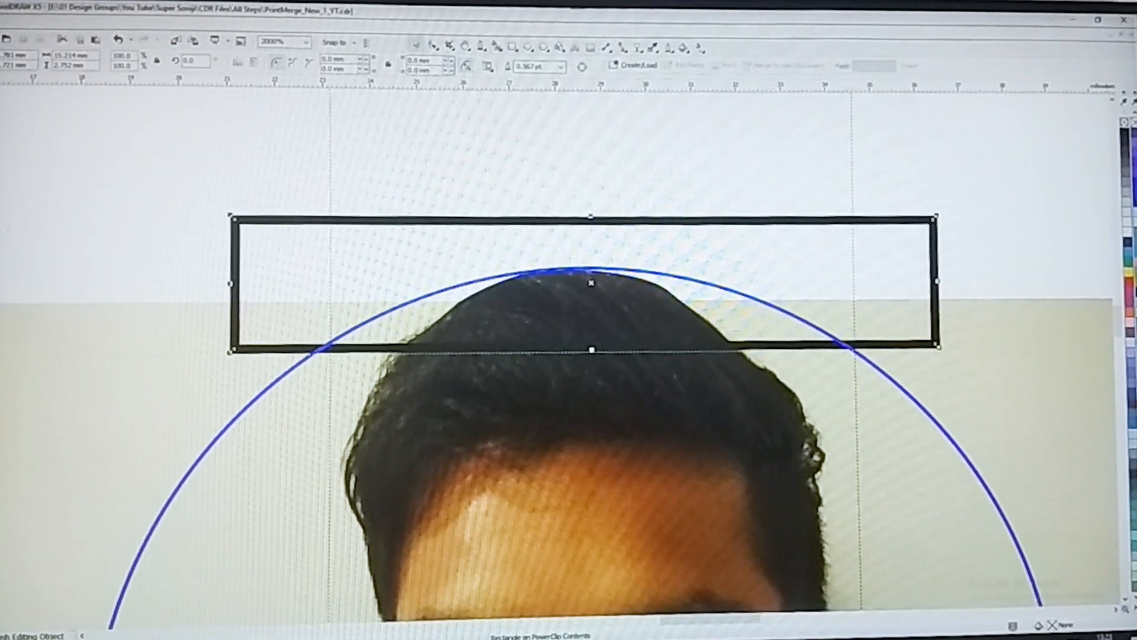
{"action": "left_click", "coordinate": [1132, 584]}
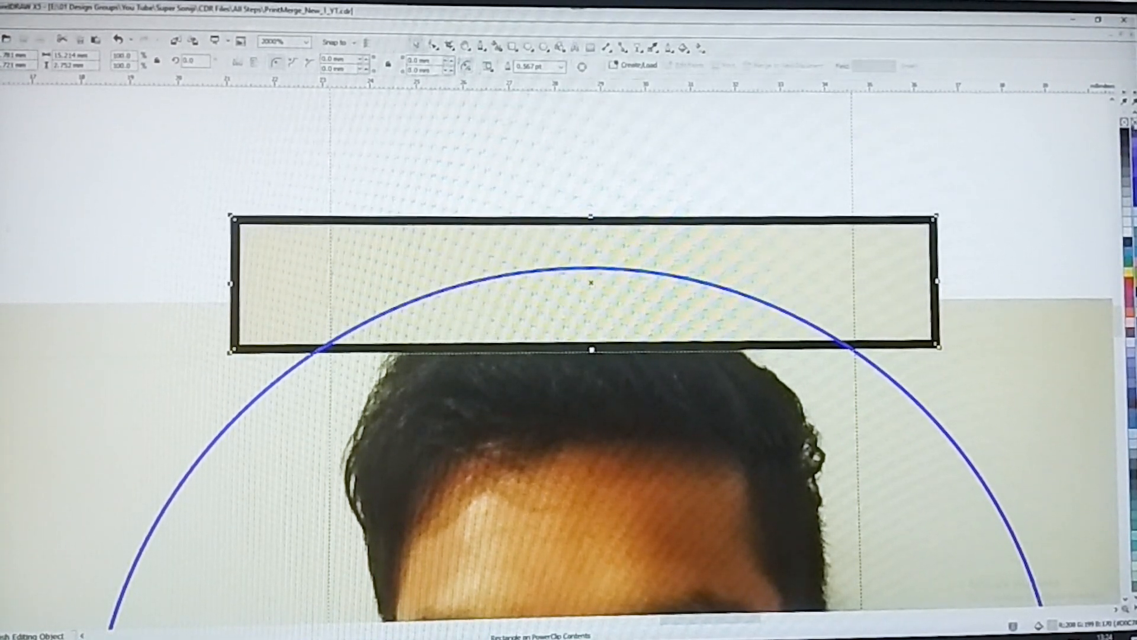
{"action": "right_click", "coordinate": [1132, 124]}
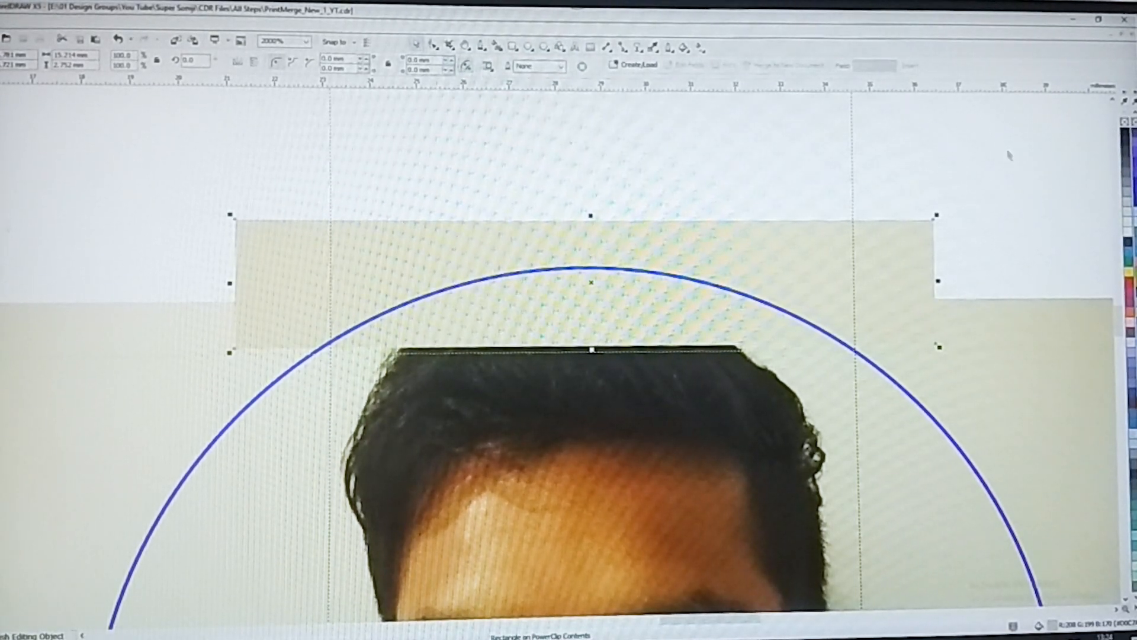
Step: Send the beige rectangle behind the photo and hair patch, and finish editing the circle's contents
{"action": "left_click", "coordinate": [1132, 123]}
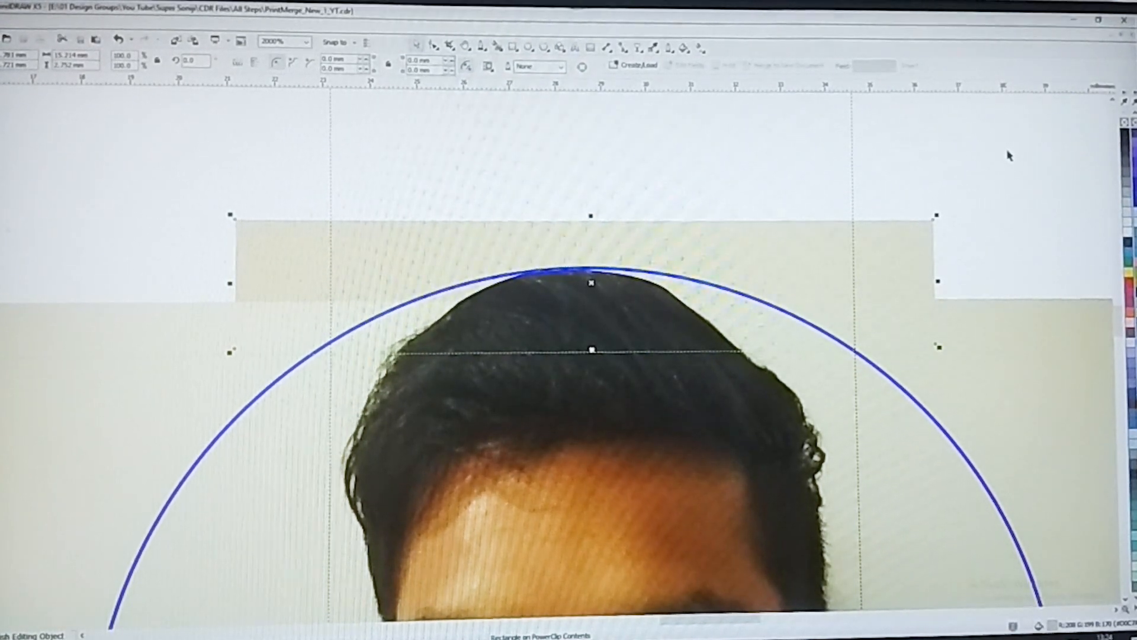
{"action": "left_click", "coordinate": [923, 172], "text": "ctrl"}
{"action": "scroll", "coordinate": [888, 207], "scroll_direction": "down", "scroll_amount": 2}
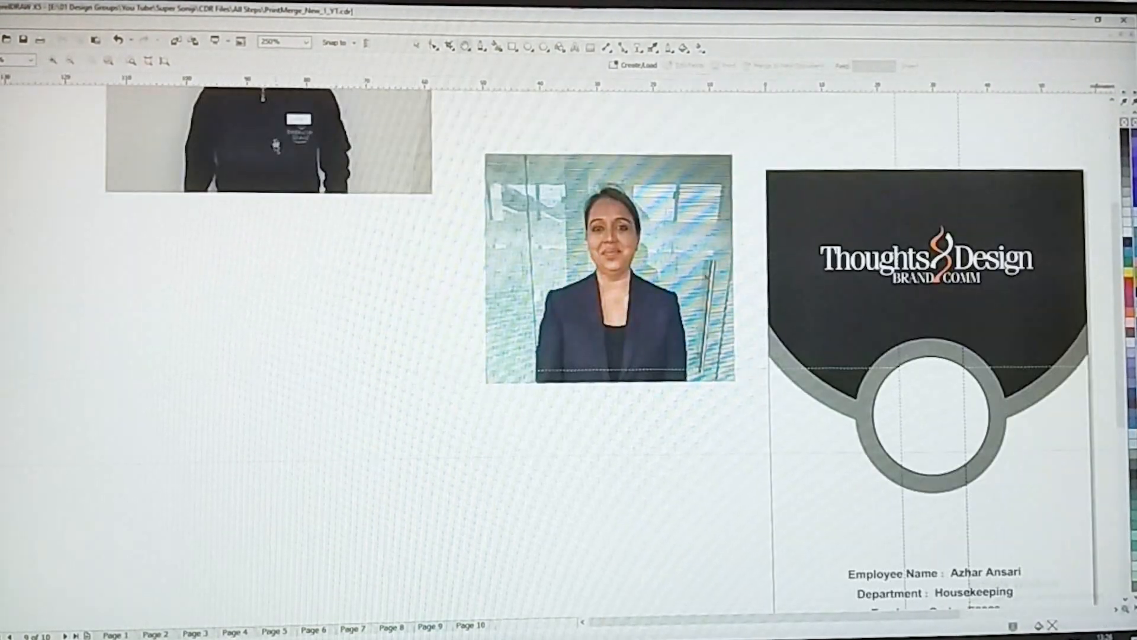
Step: Place the photo of the man in the dark zip jacket inside the card's circular frame as a PowerClip
{"action": "left_click", "coordinate": [662, 497]}
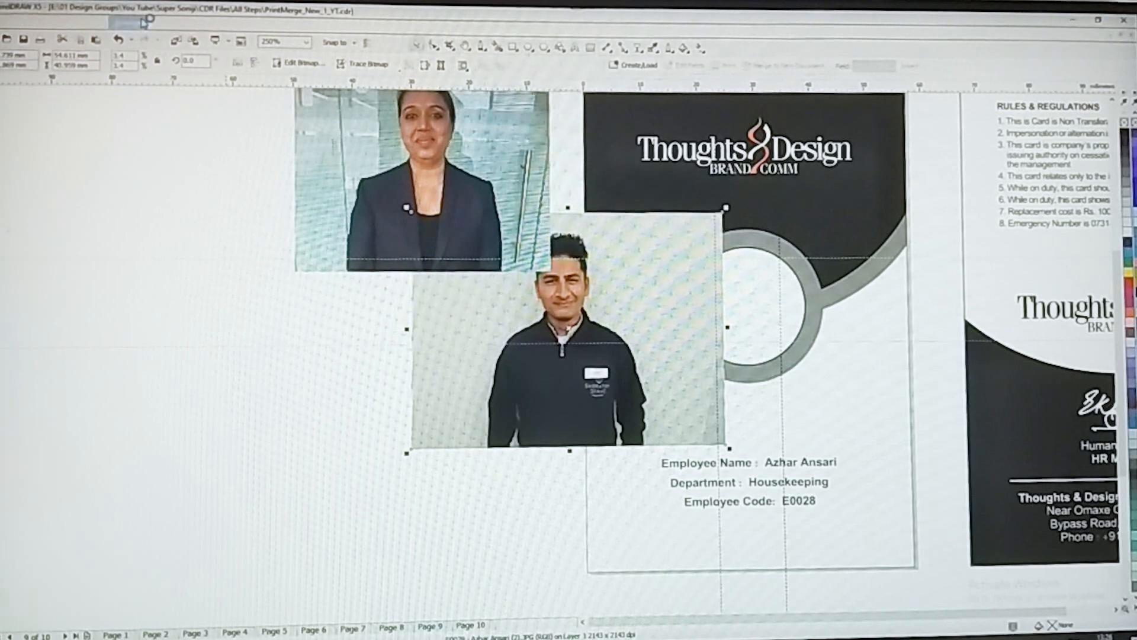
{"action": "left_click", "coordinate": [164, 23]}
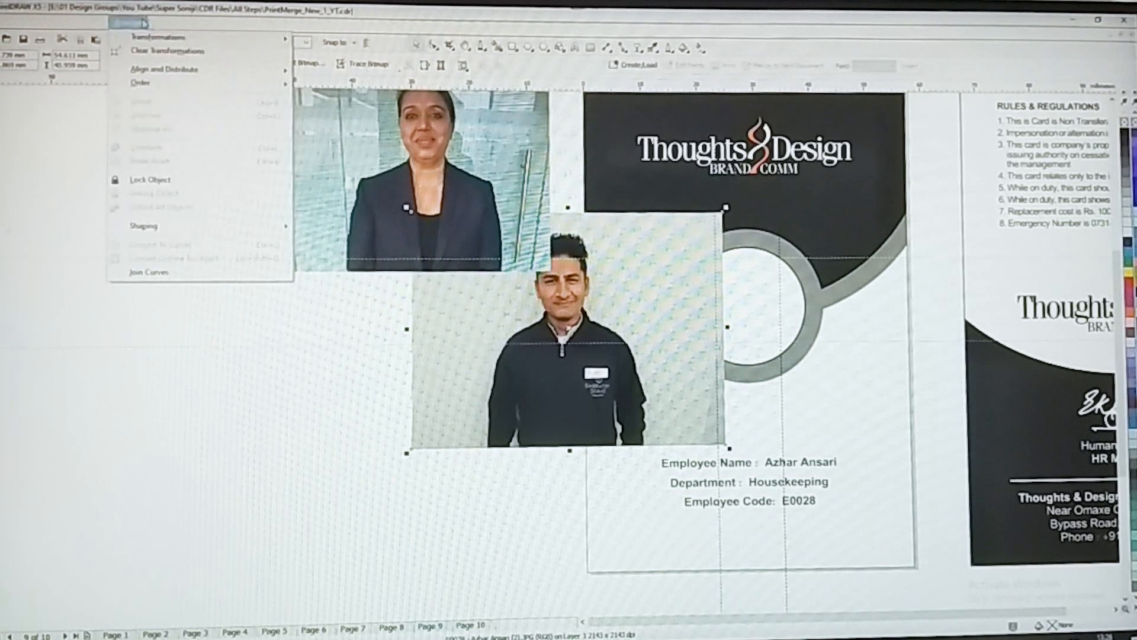
{"action": "mouse_move", "coordinate": [190, 197]}
{"action": "left_click", "coordinate": [296, 197]}
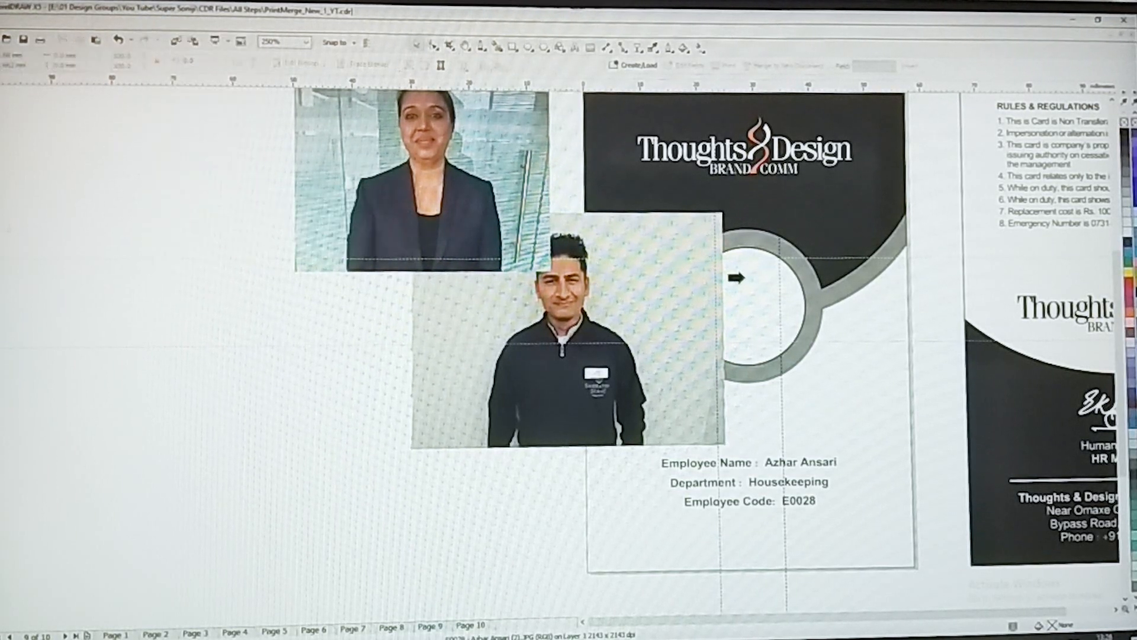
{"action": "left_click", "coordinate": [752, 296]}
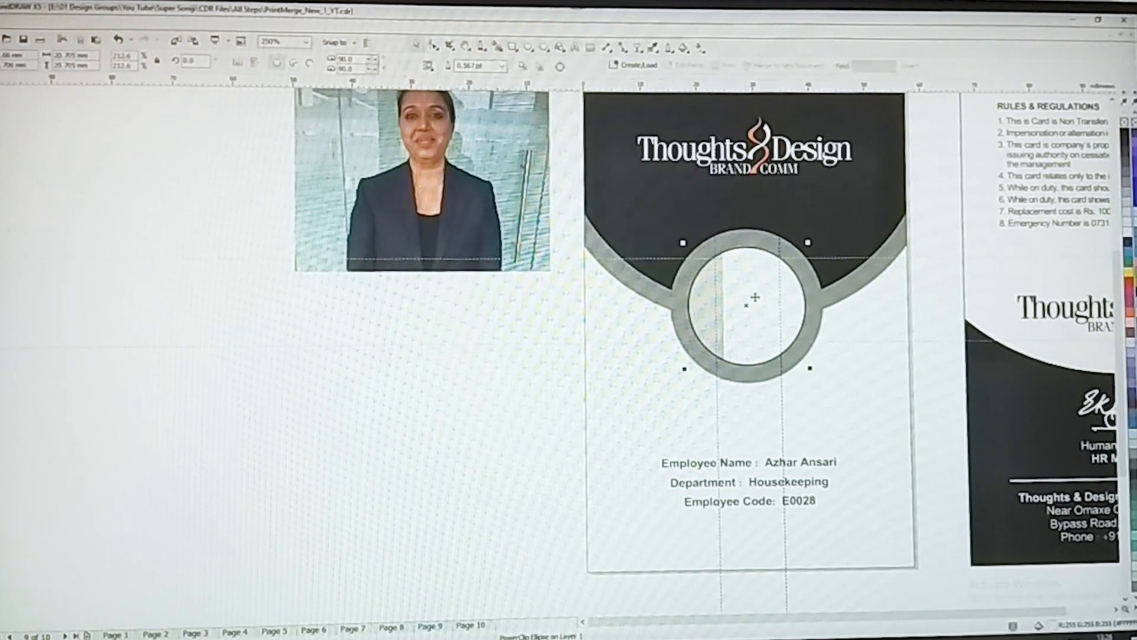
Step: Move the photo inside the circular frame so the face sits between the vertical guidelines, and finish editing the contents
{"action": "left_click", "coordinate": [752, 299], "text": "ctrl"}
{"action": "left_click_drag", "start_coordinate": [744, 302], "coordinate": [835, 293]}
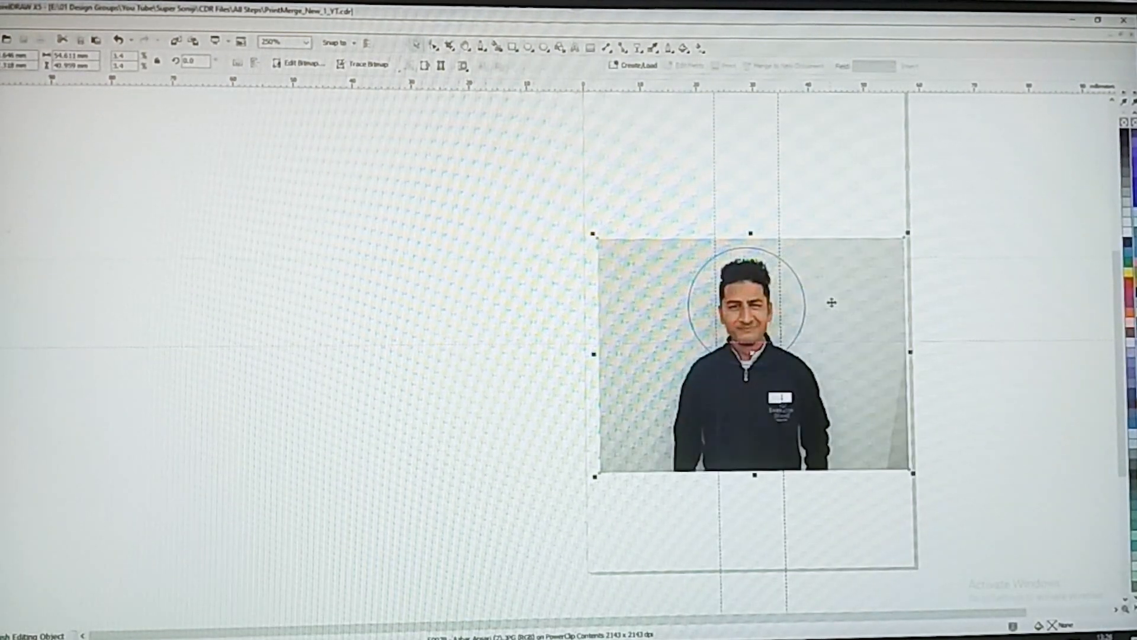
{"action": "scroll", "coordinate": [826, 301], "scroll_direction": "up", "scroll_amount": 1}
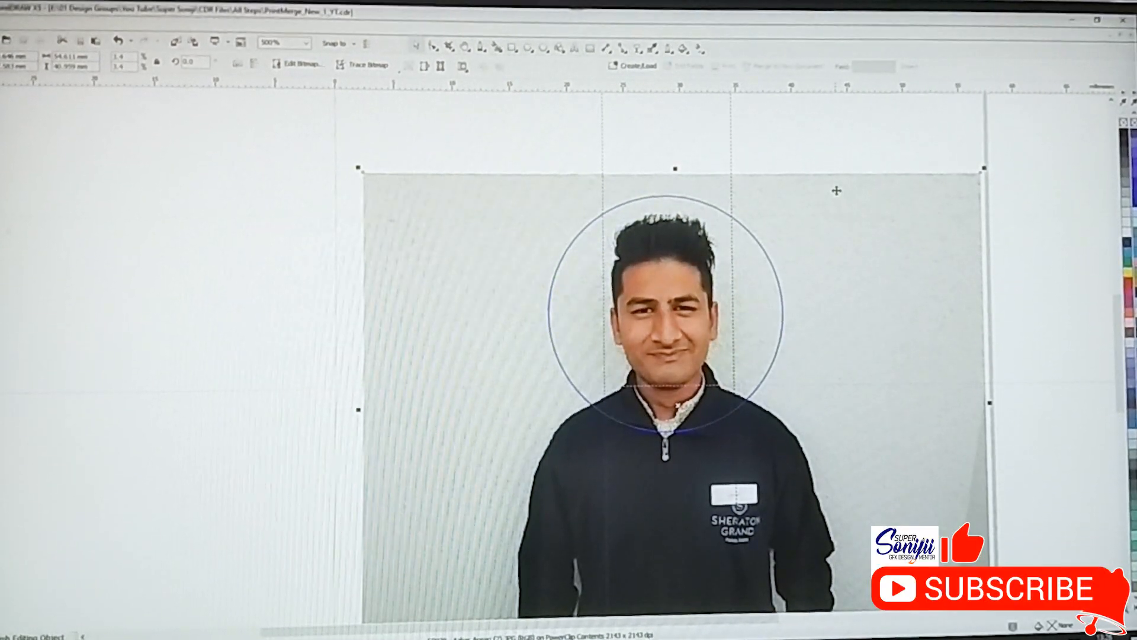
{"action": "left_click", "coordinate": [829, 137]}
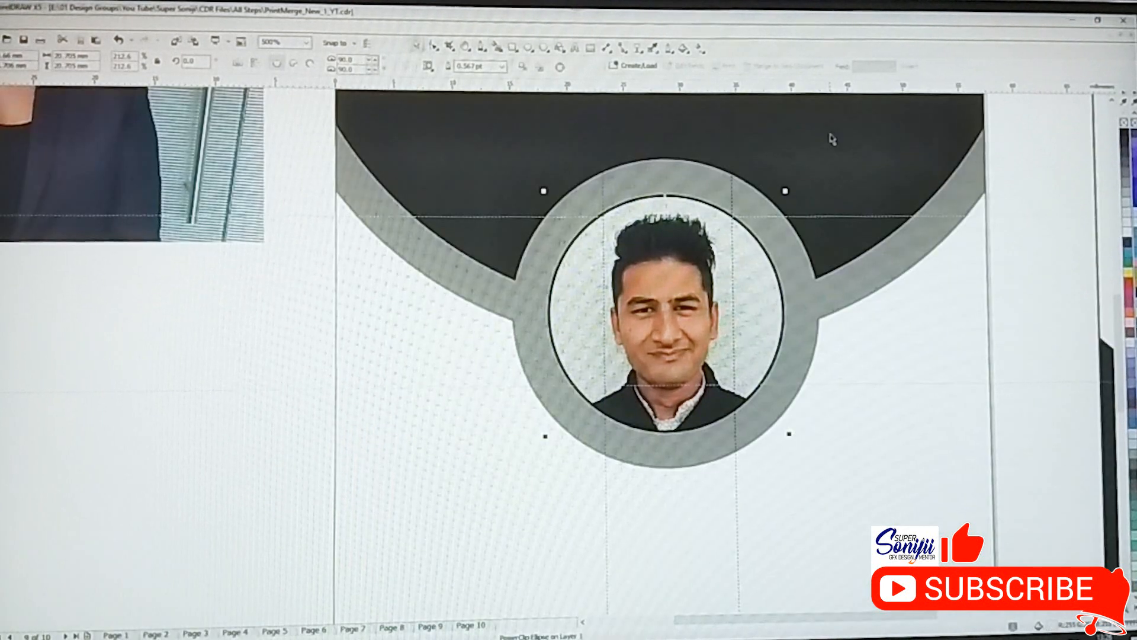
{"action": "left_click", "coordinate": [841, 198]}
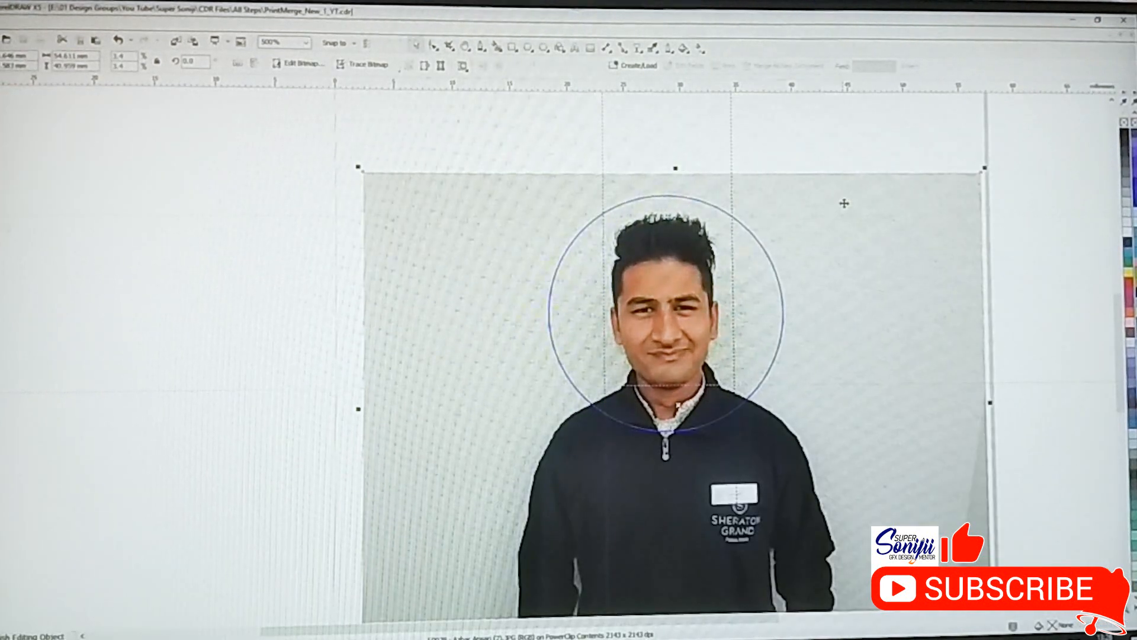
{"action": "left_click", "coordinate": [831, 137], "text": "ctrl"}
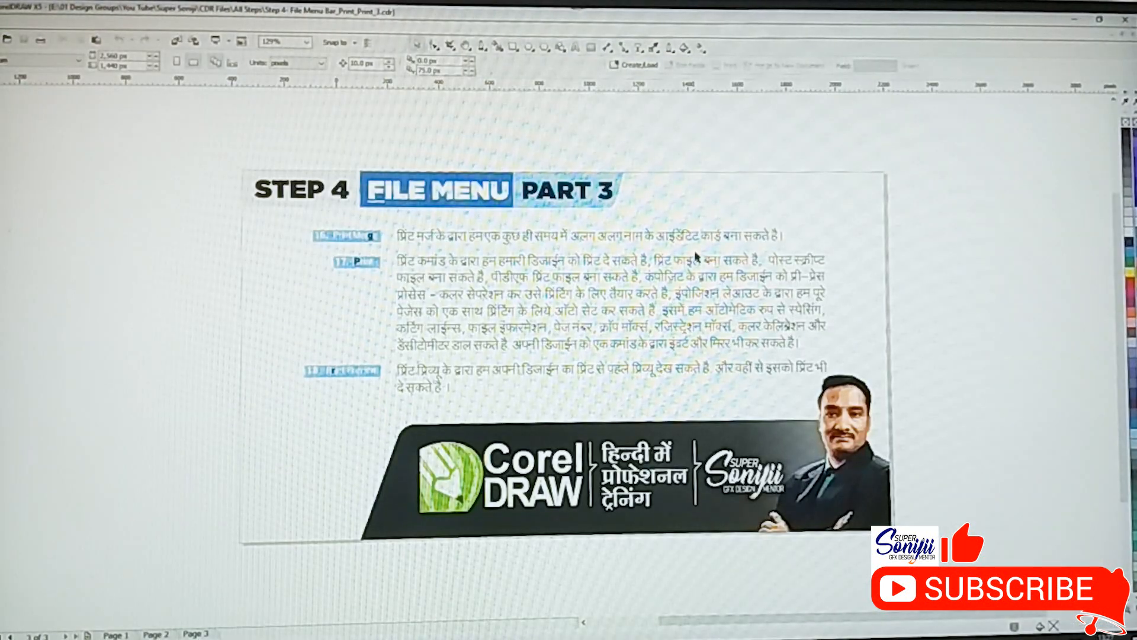
Step: Fit the File Menu Part 3 page in the view to review its Print Merge, Print and Print Preview notes
{"action": "key", "text": "shift+F4"}
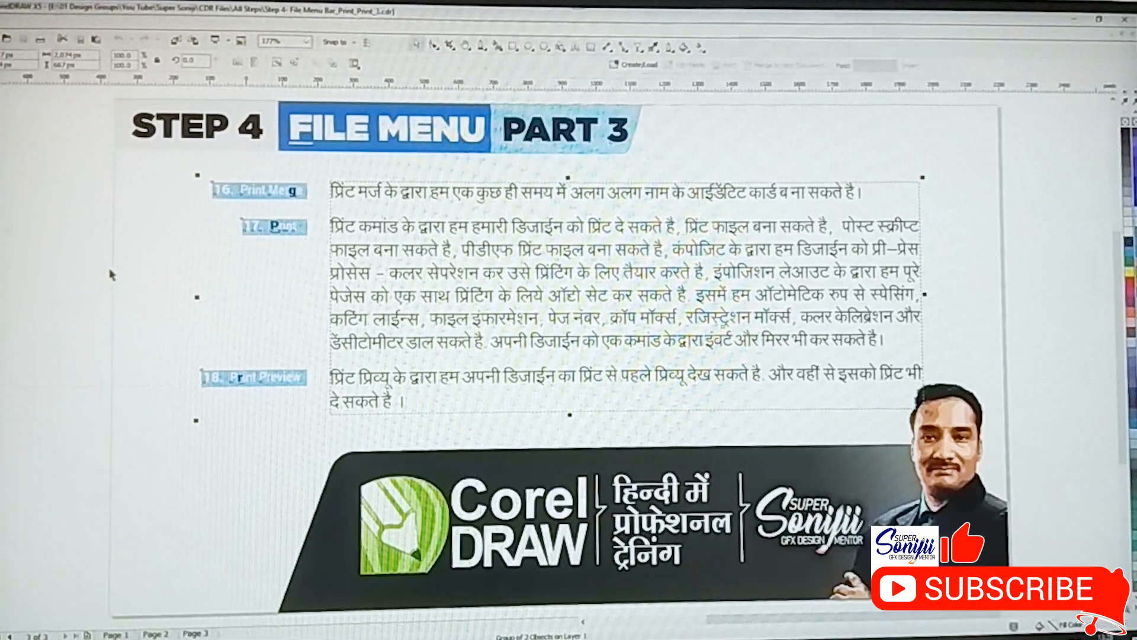
{"action": "left_click", "coordinate": [111, 224]}
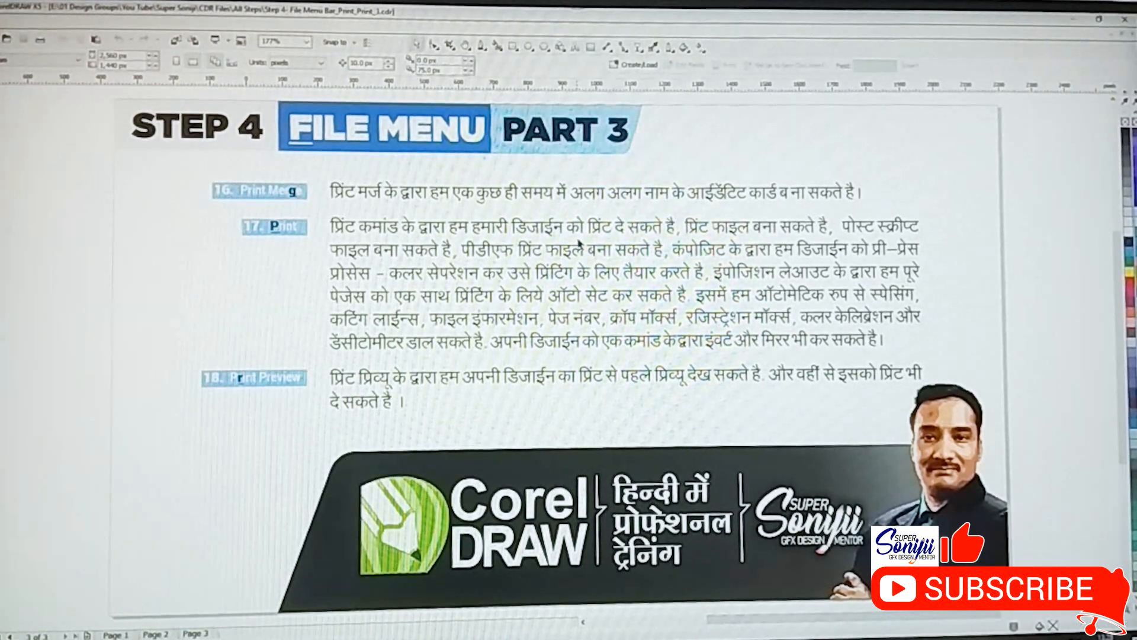